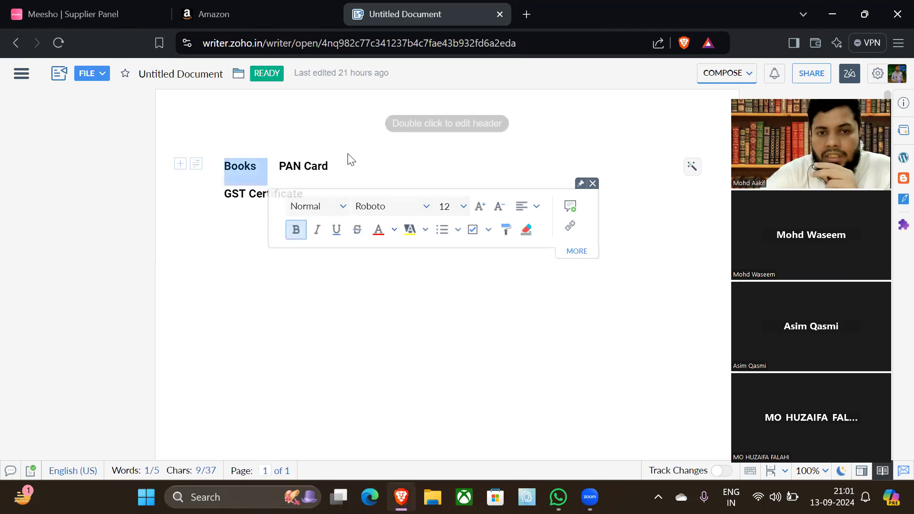
# Step: Start a new empty line right after the 'GST Certificate' entry
pyautogui.click(270, 168)
pyautogui.click(313, 198)
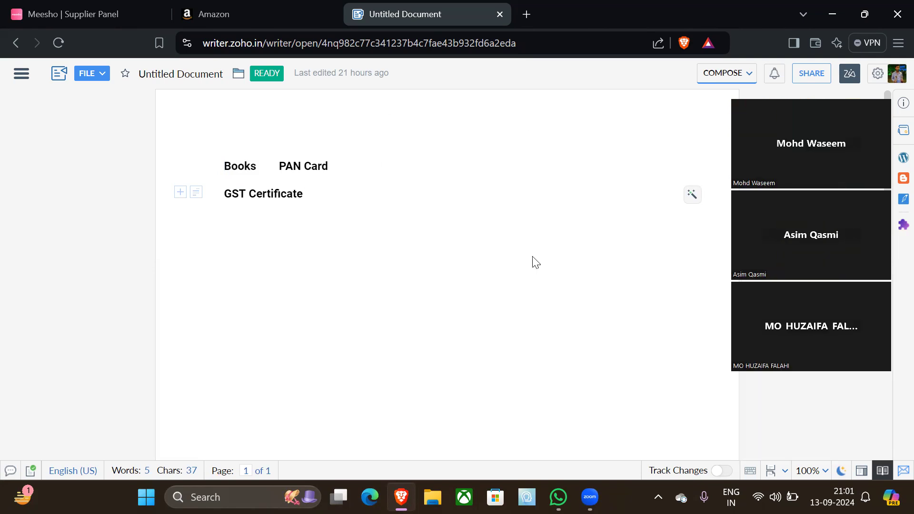
pyautogui.press('Return')
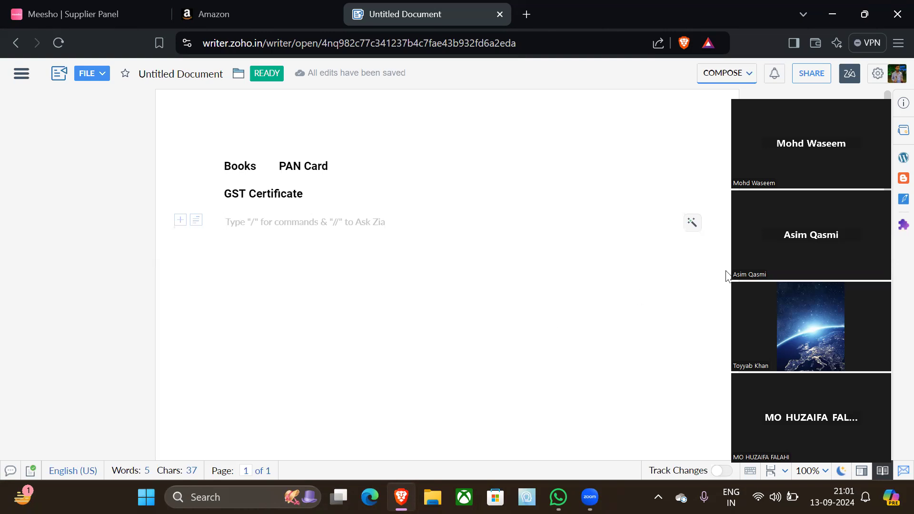
# Step: Add 'Trademark' and 'FSSAI' as new list entries, leaving an empty line below
pyautogui.write('Trademark')
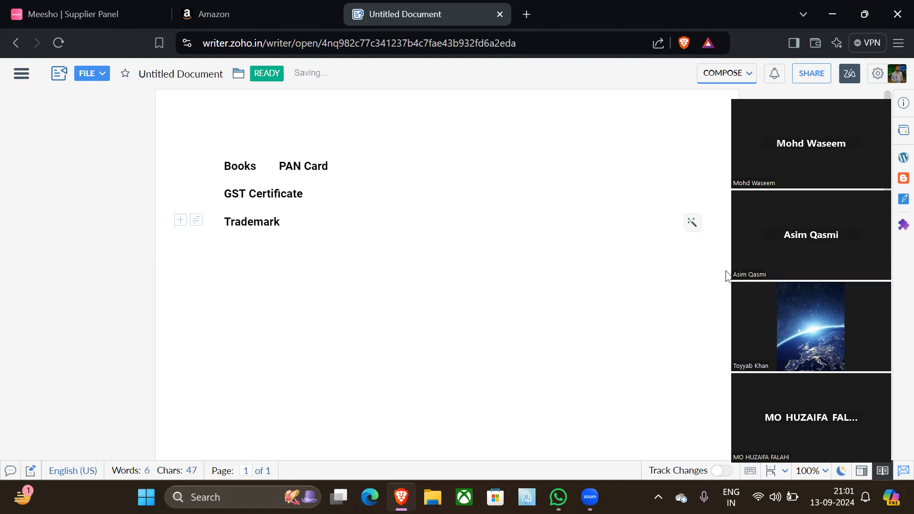
pyautogui.press('Return')
pyautogui.write('FSS')
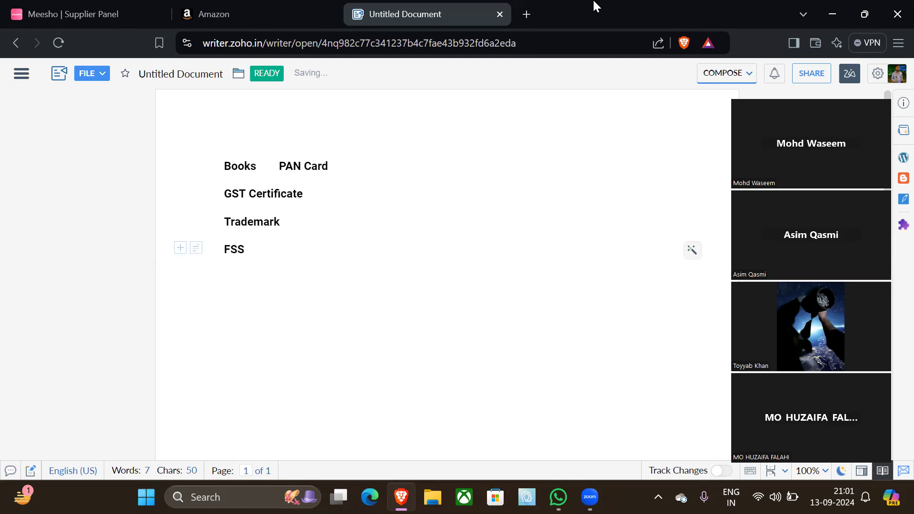
pyautogui.write('AI')
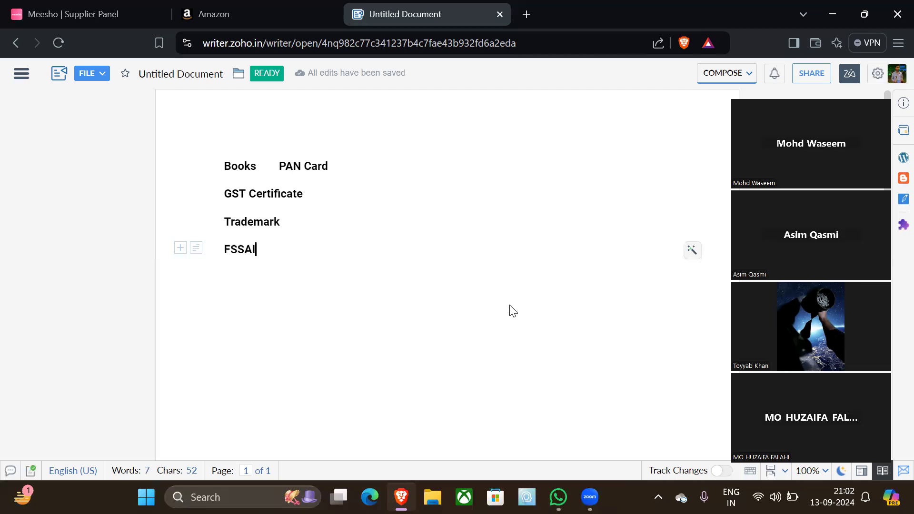
pyautogui.press('Return')
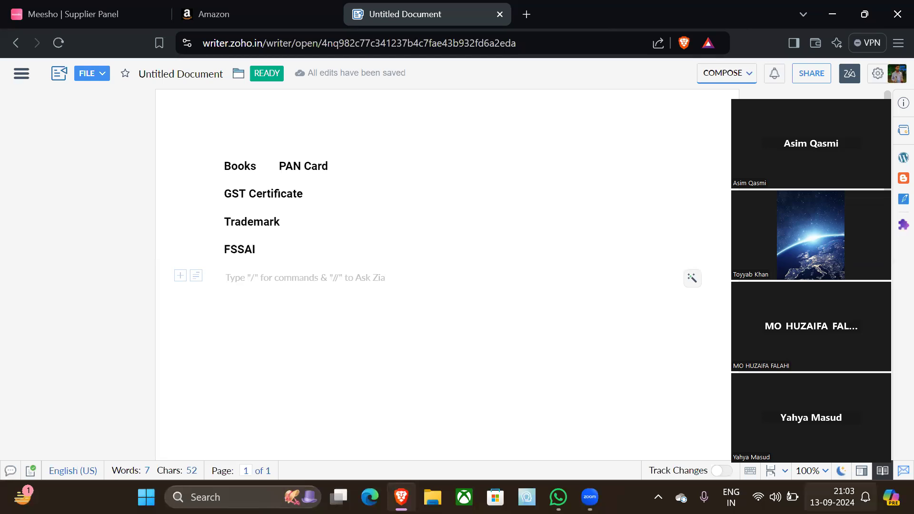
# Step: Load meesho.com in a new browser tab
pyautogui.click(528, 14)
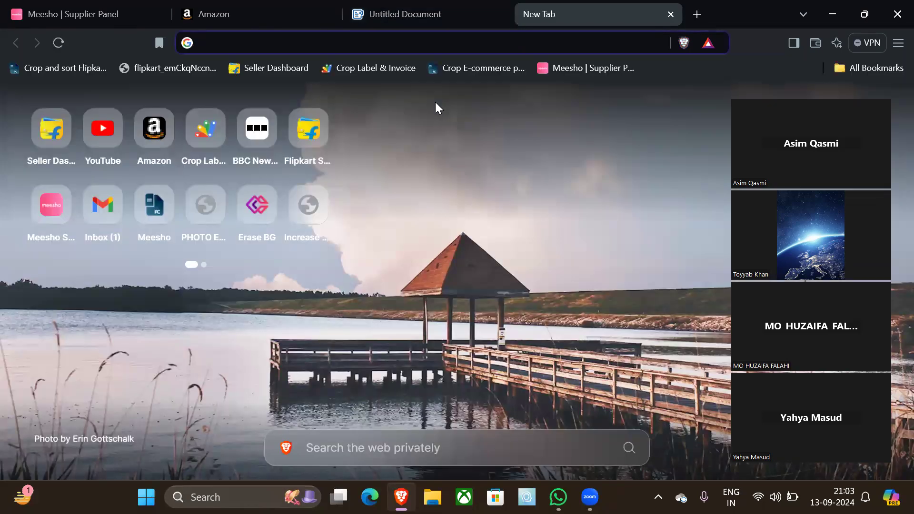
pyautogui.write('M')
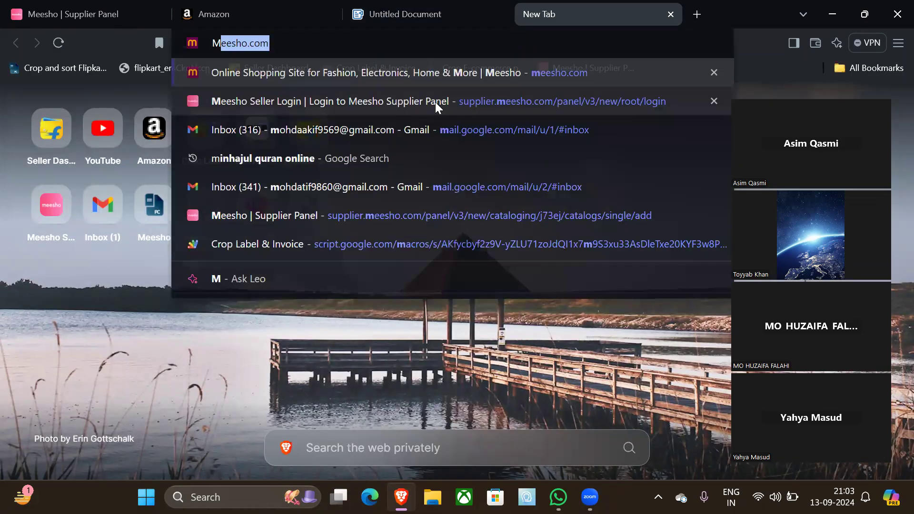
pyautogui.press('Return')
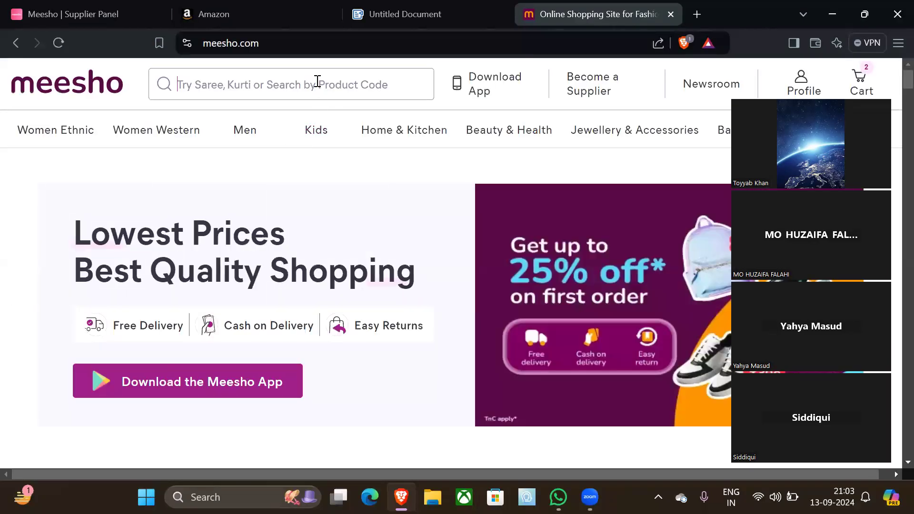
# Step: Rerun the 'assam gamcha' search, open the first product and scroll to its seller details
pyautogui.click(316, 82)
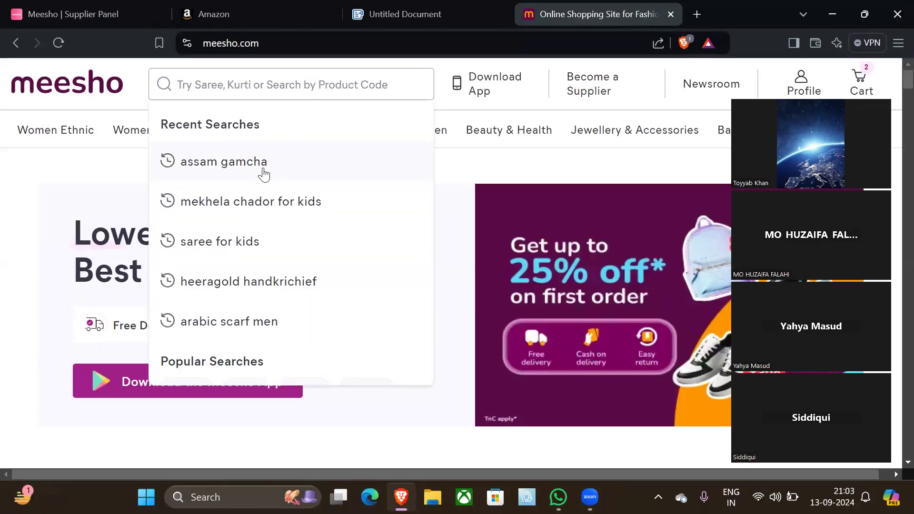
pyautogui.click(263, 175)
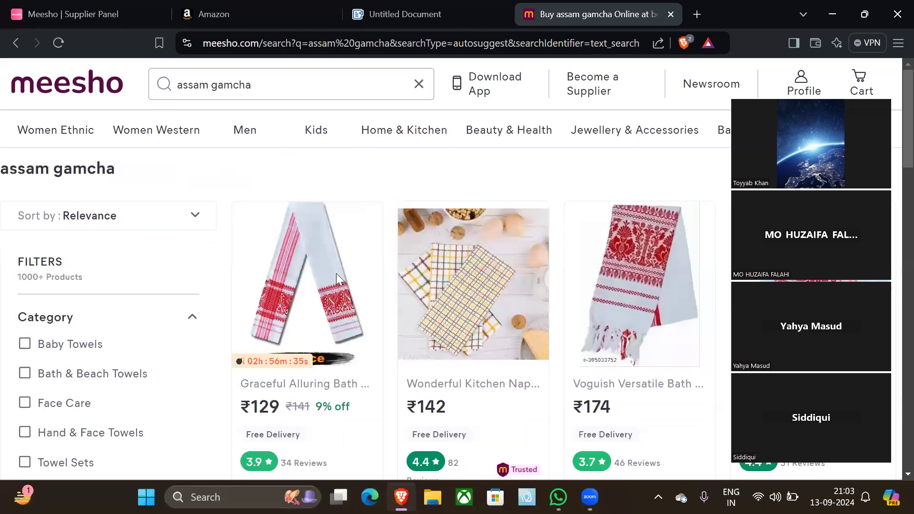
pyautogui.click(345, 273)
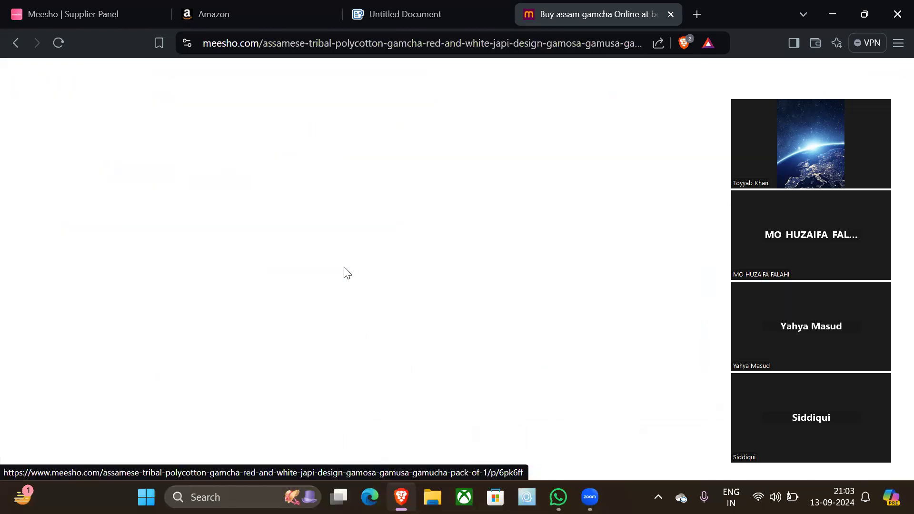
pyautogui.scroll(-1, 547, 278)
pyautogui.scroll(-3, 549, 279)
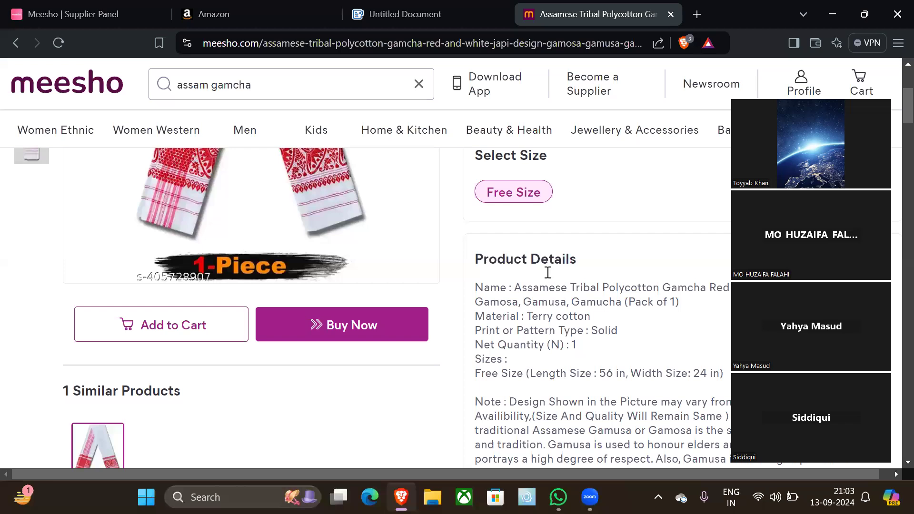
pyautogui.scroll(-6, 548, 272)
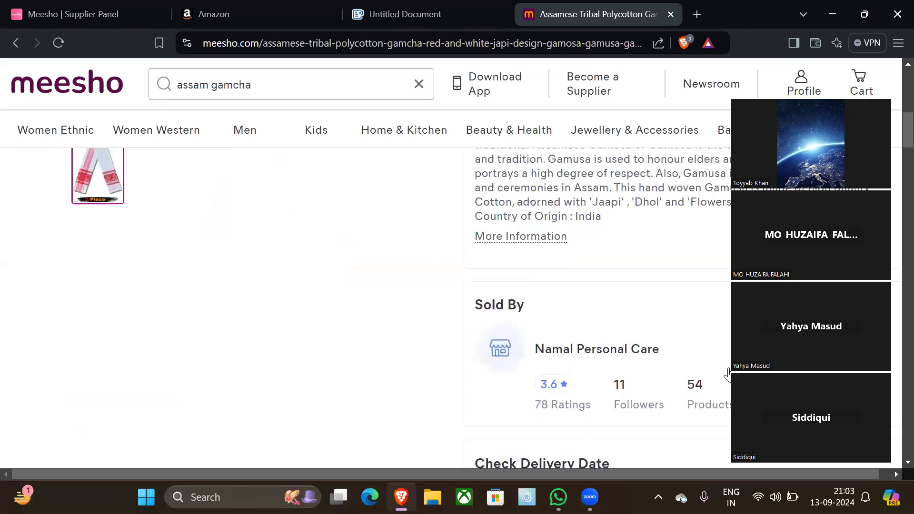
pyautogui.moveTo(761, 138); pyautogui.dragTo(228, 146)
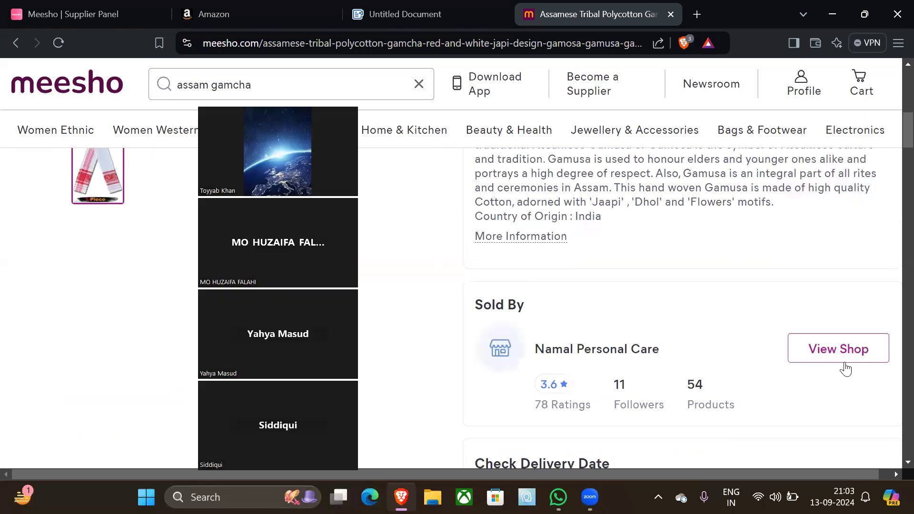
# Step: Browse the Namal Personal Care shop's product listings
pyautogui.click(830, 352)
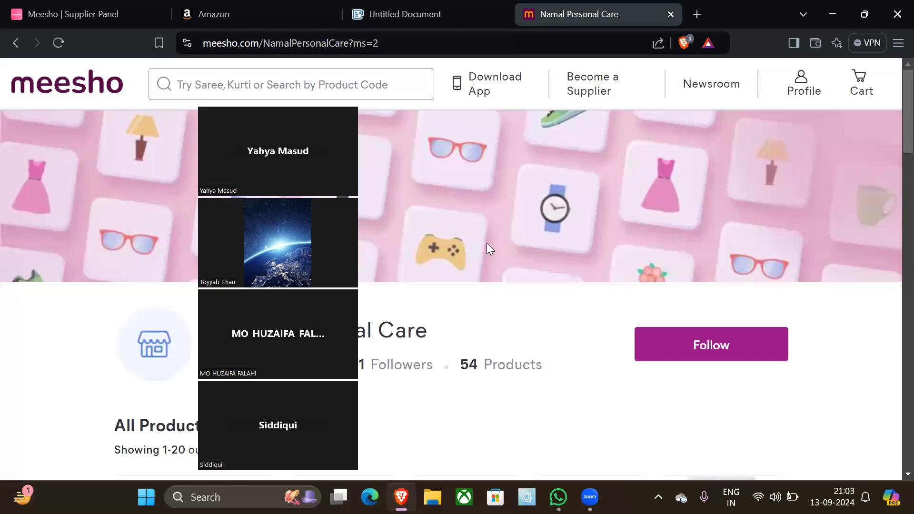
pyautogui.moveTo(263, 160); pyautogui.dragTo(80, 137)
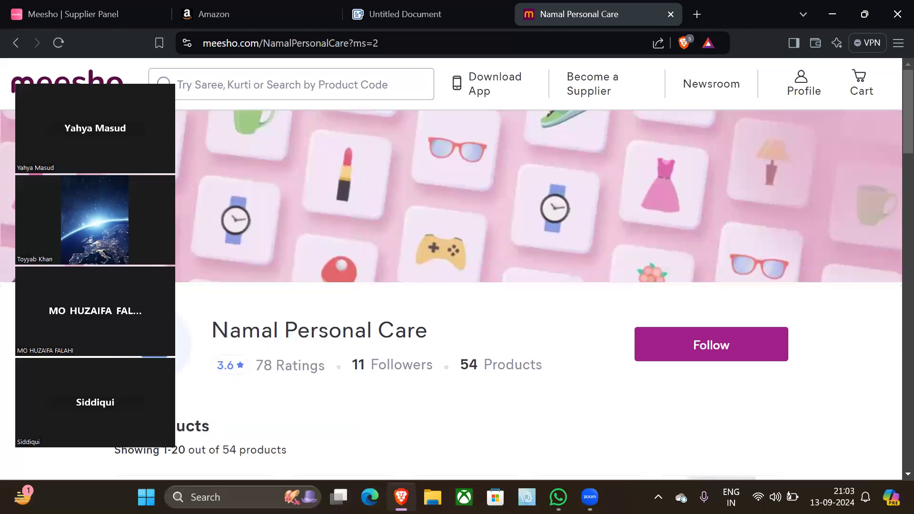
pyautogui.scroll(-10, 683, 287)
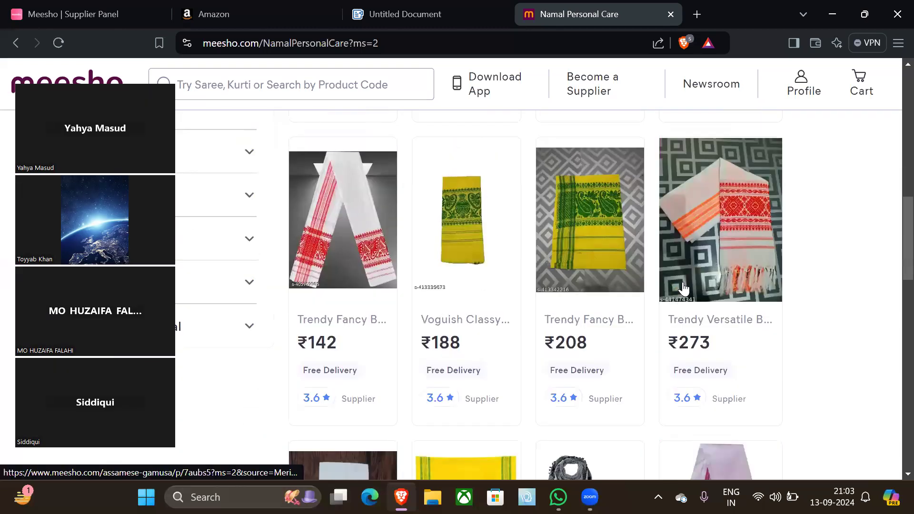
pyautogui.scroll(-4, 683, 289)
pyautogui.scroll(-15, 685, 289)
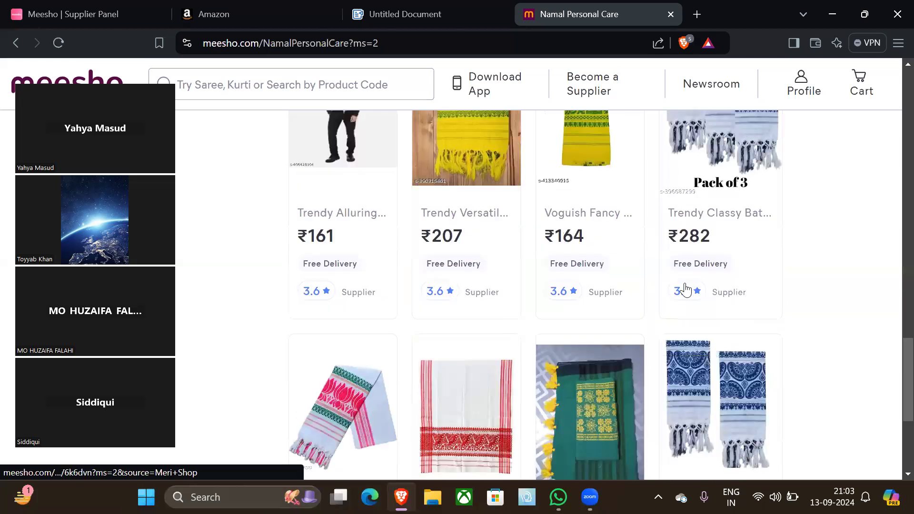
pyautogui.scroll(10, 634, 274)
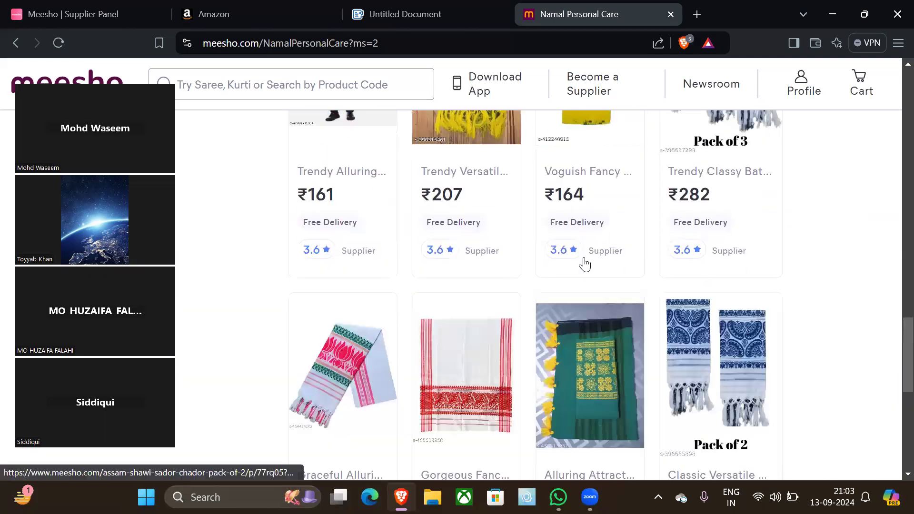
pyautogui.scroll(6, 550, 292)
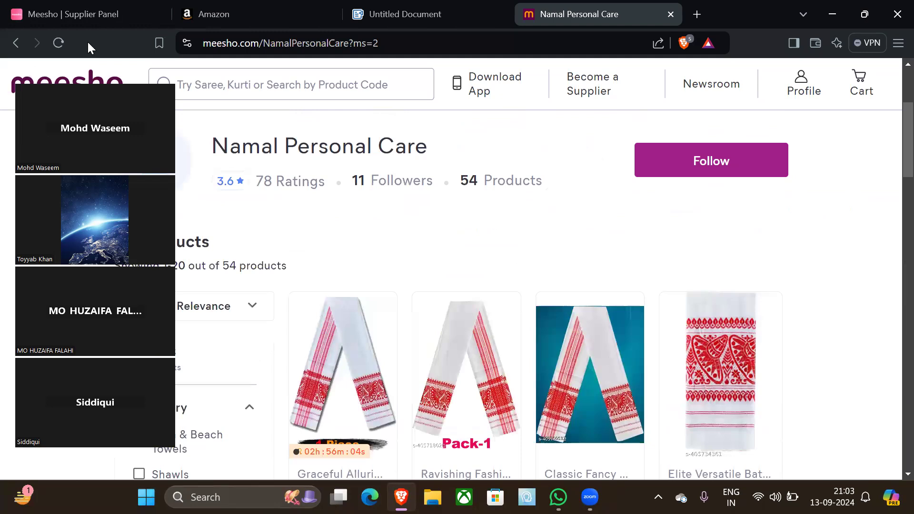
# Step: Go back to the gamcha product page and return to the Zoho Writer document
pyautogui.click(14, 44)
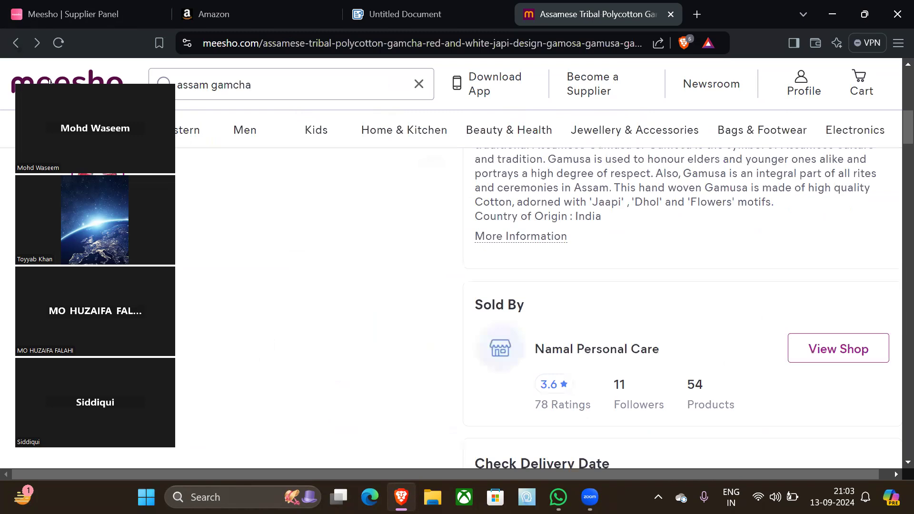
pyautogui.moveTo(95, 79); pyautogui.dragTo(765, 86)
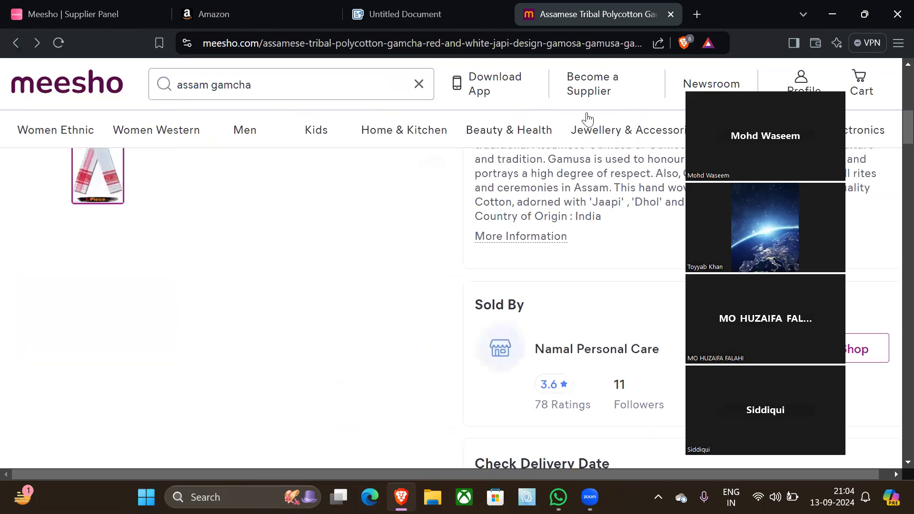
pyautogui.click(437, 2)
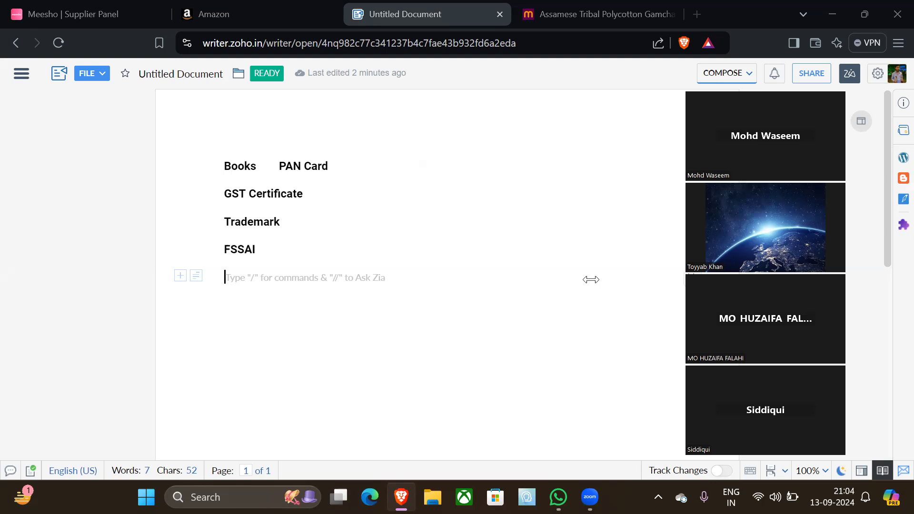
# Step: Return to the Meesho tab and step back through its history to a blank new tab
pyautogui.moveTo(588, 495)
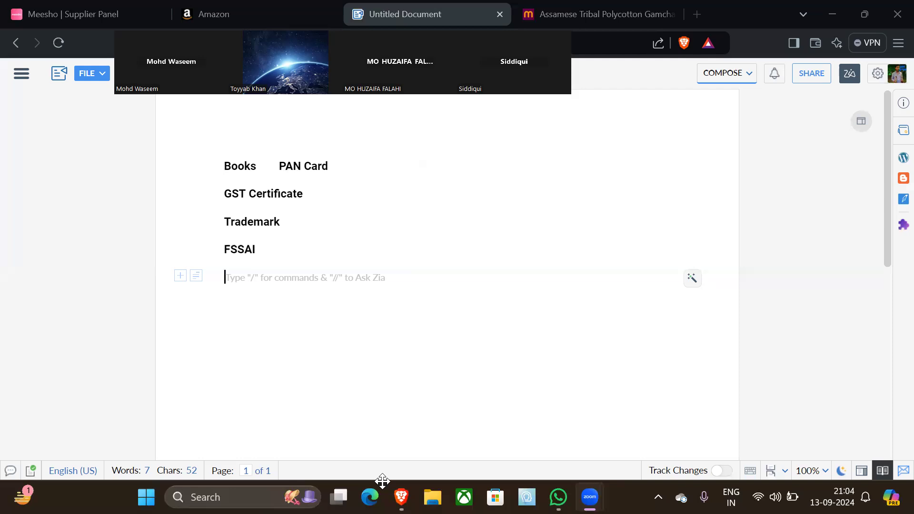
pyautogui.click(401, 497)
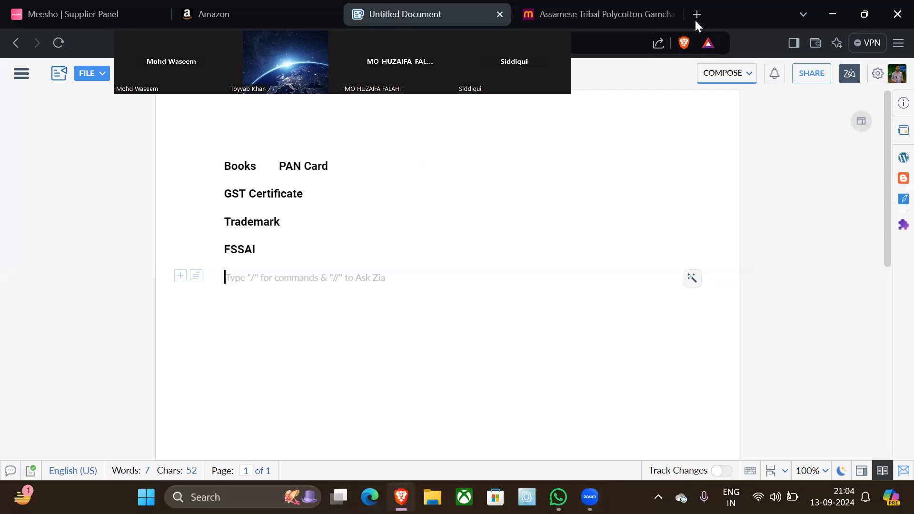
pyautogui.click(606, 14)
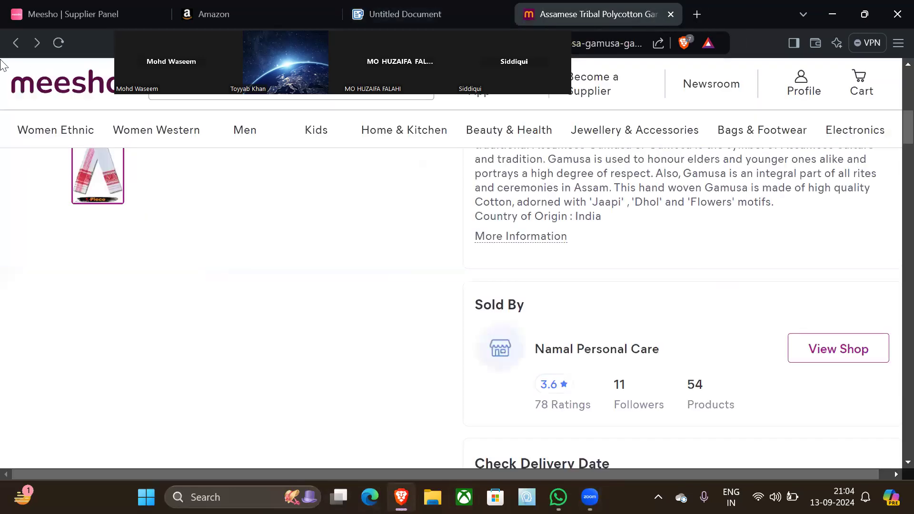
pyautogui.click(16, 44)
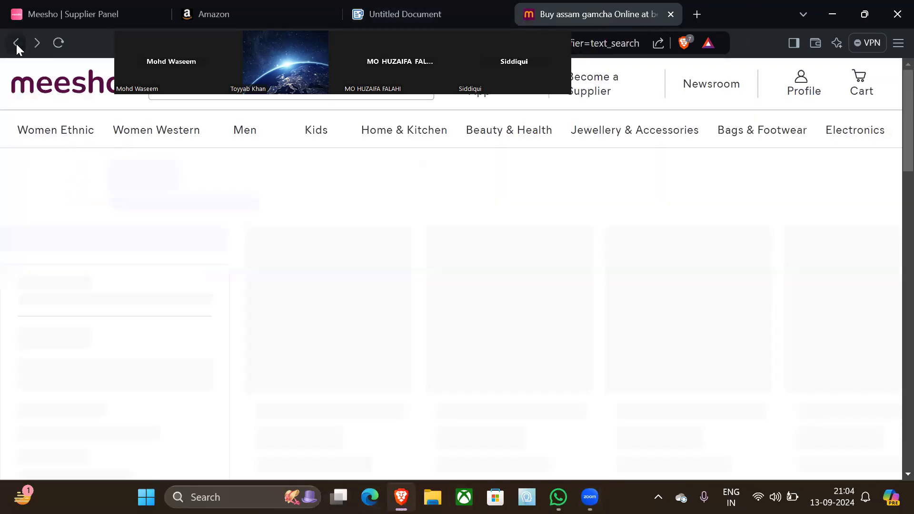
pyautogui.click(16, 44)
pyautogui.click(16, 44)
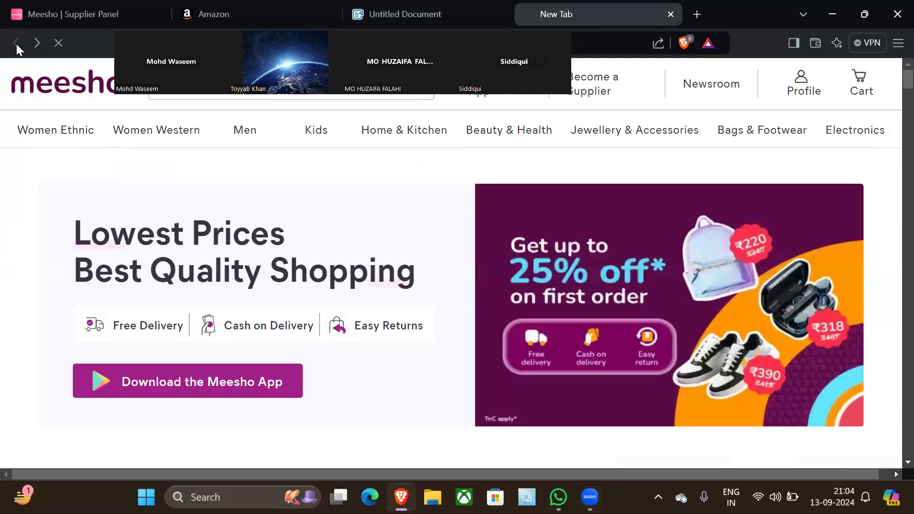
# Step: Search Google for 'Seller flipkart'
pyautogui.hotkey('ctrl', 'l')
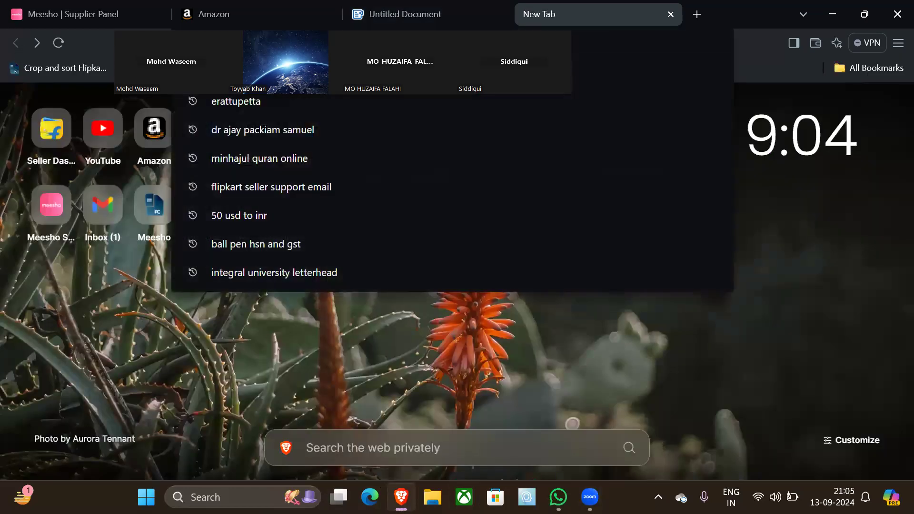
pyautogui.write('SE')
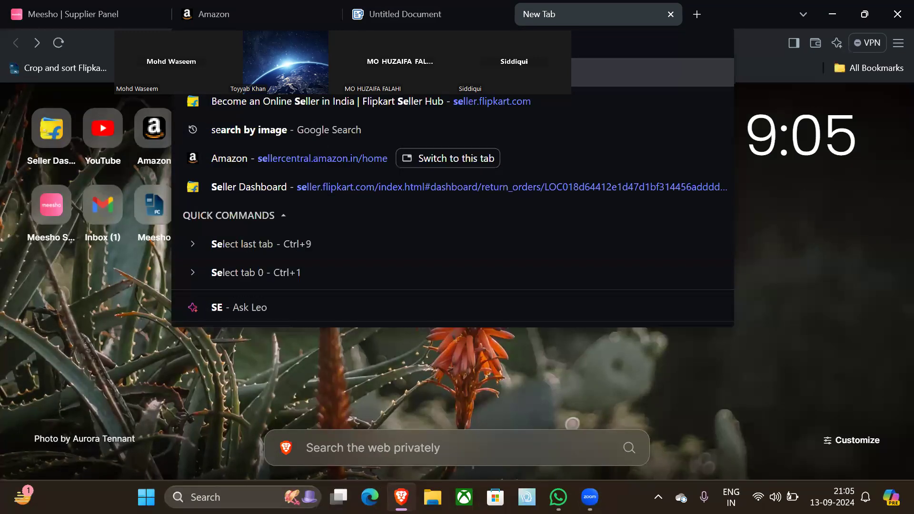
pyautogui.press('BackSpace')
pyautogui.write('e')
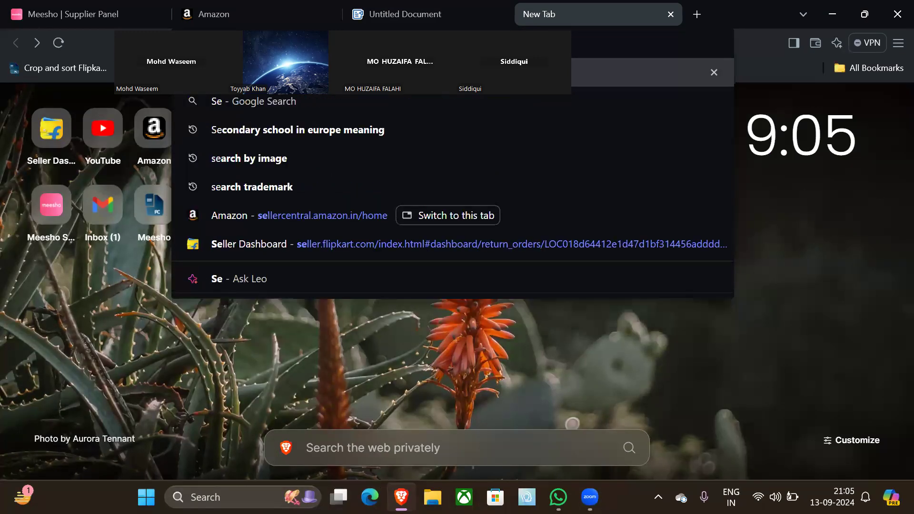
pyautogui.write('l')
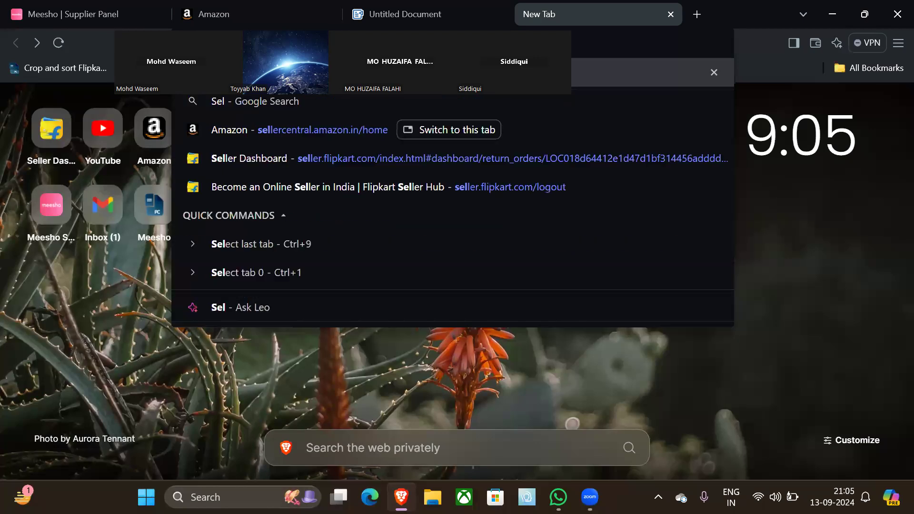
pyautogui.write('ler fli')
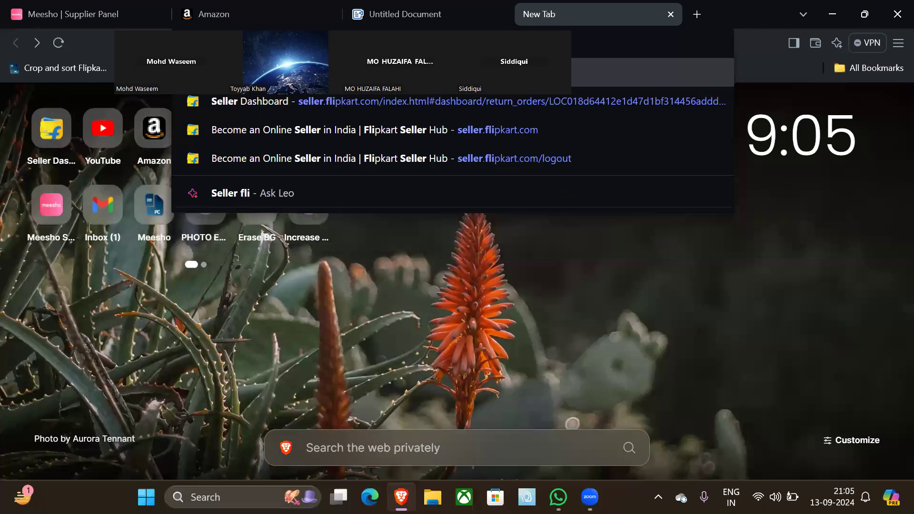
pyautogui.write('pkart')
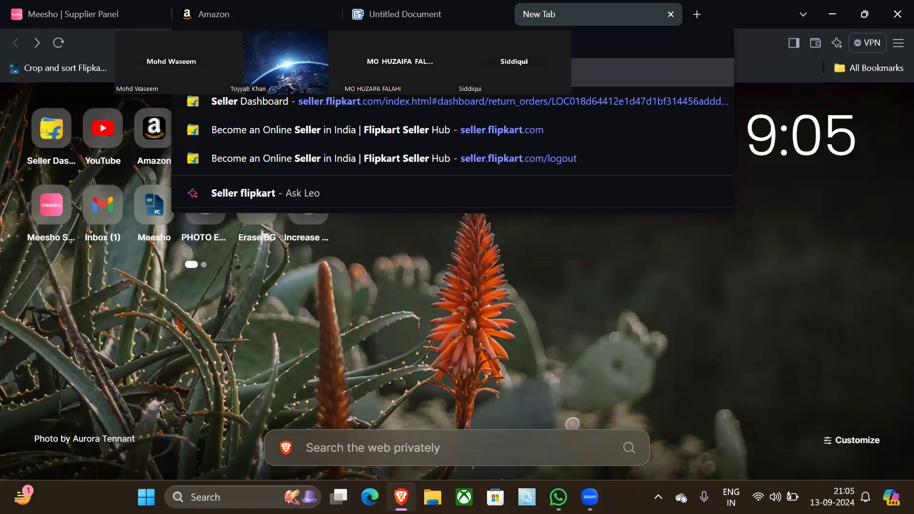
pyautogui.press('Return')
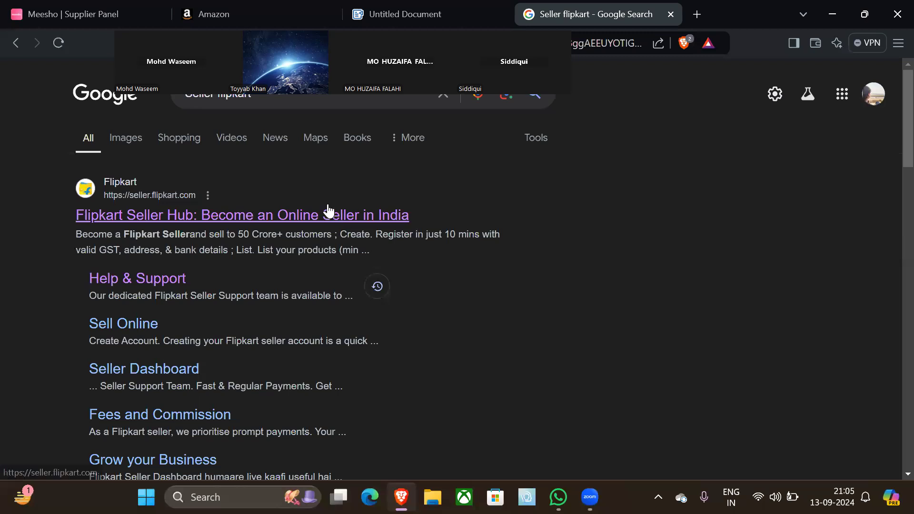
# Step: Open Flipkart Seller Hub, log out of the signed-in account and start new-seller registration
pyautogui.click(306, 221)
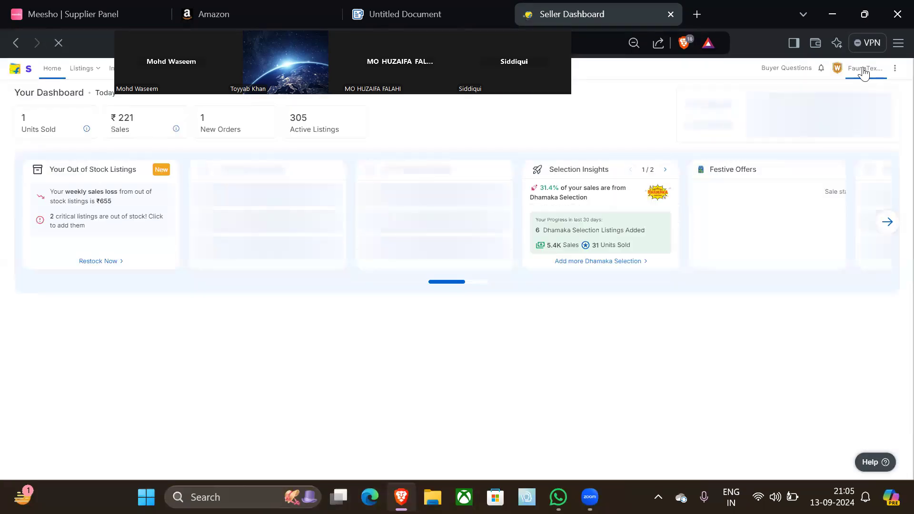
pyautogui.moveTo(864, 71)
pyautogui.click(829, 102)
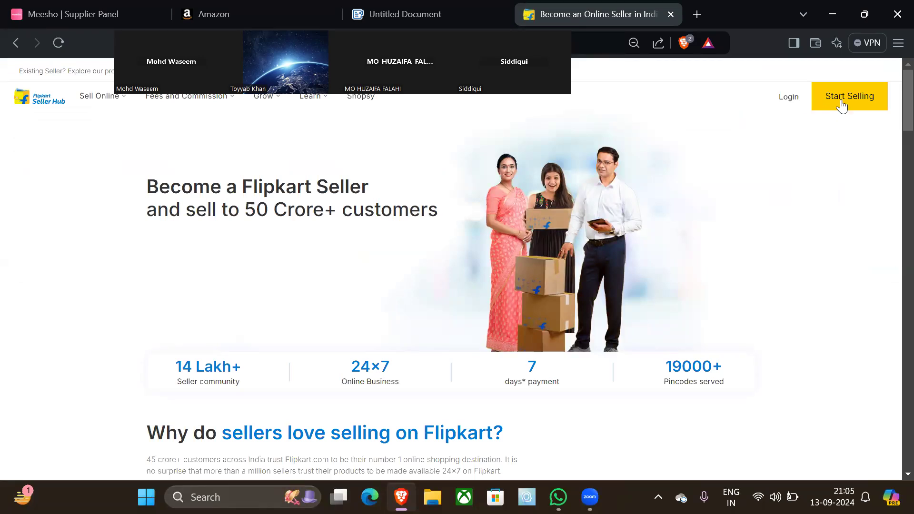
pyautogui.click(842, 102)
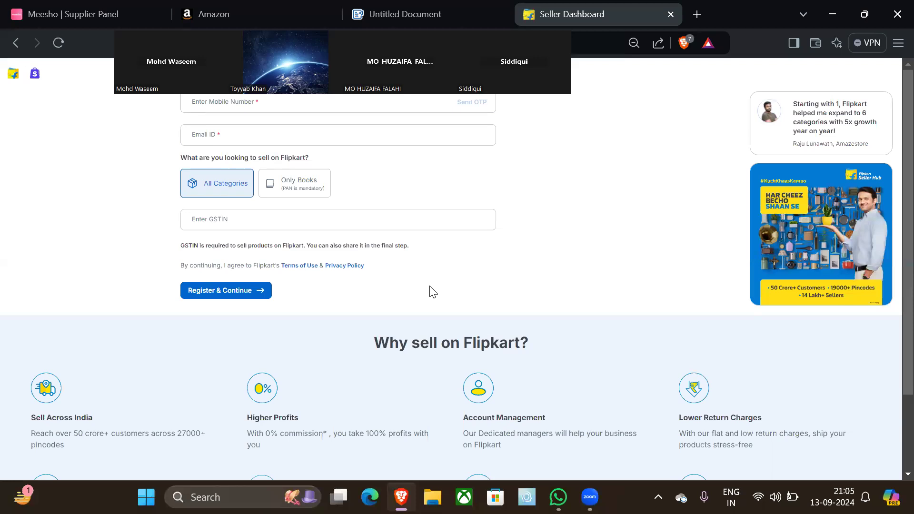
# Step: Enter the seller's mobile number and autofill the saved e-mail address in the registration form
pyautogui.click(371, 135)
pyautogui.click(368, 108)
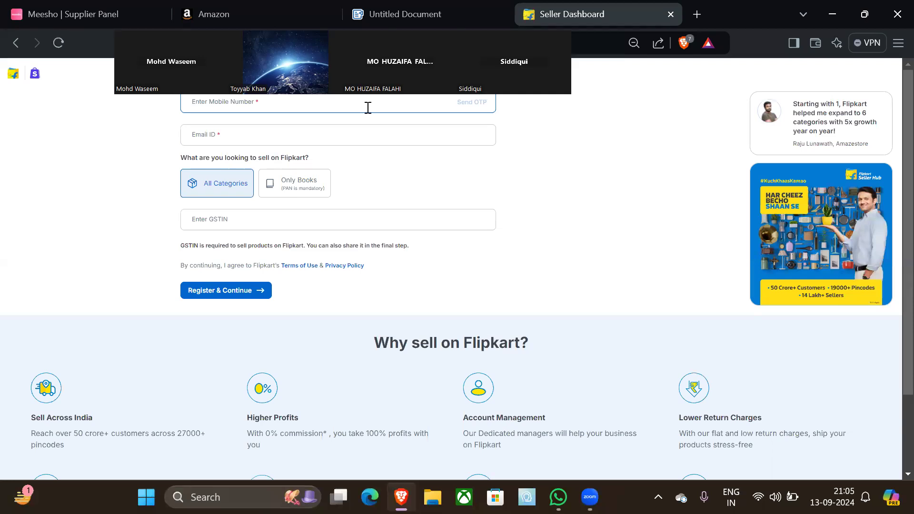
pyautogui.click(368, 108)
pyautogui.click(397, 136)
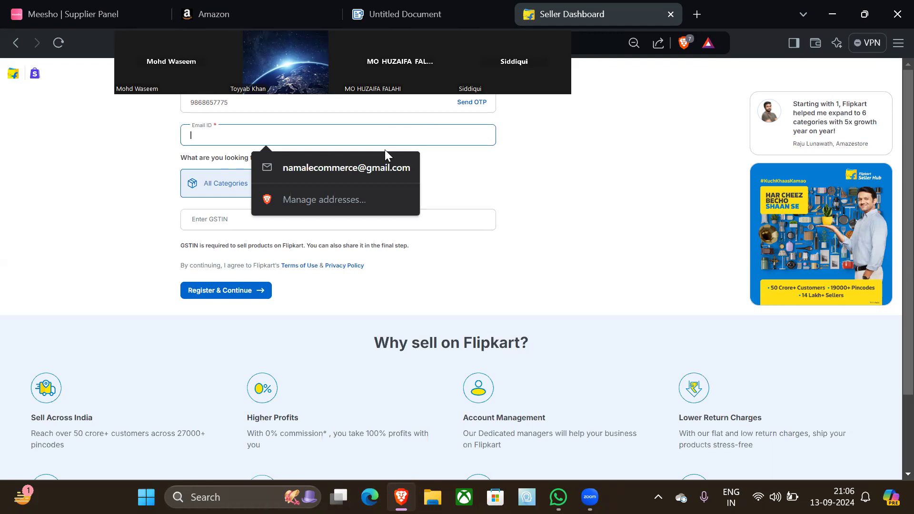
pyautogui.click(373, 168)
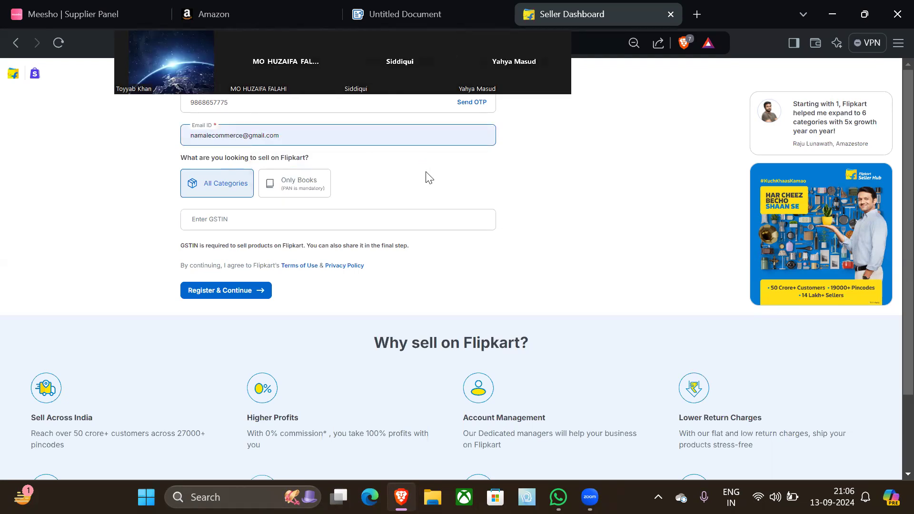
pyautogui.click(455, 158)
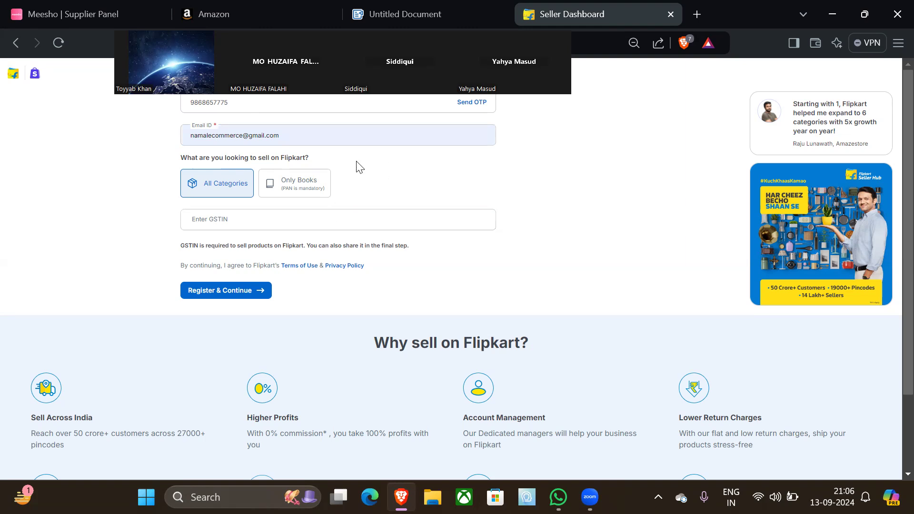
pyautogui.moveTo(174, 162); pyautogui.dragTo(355, 161)
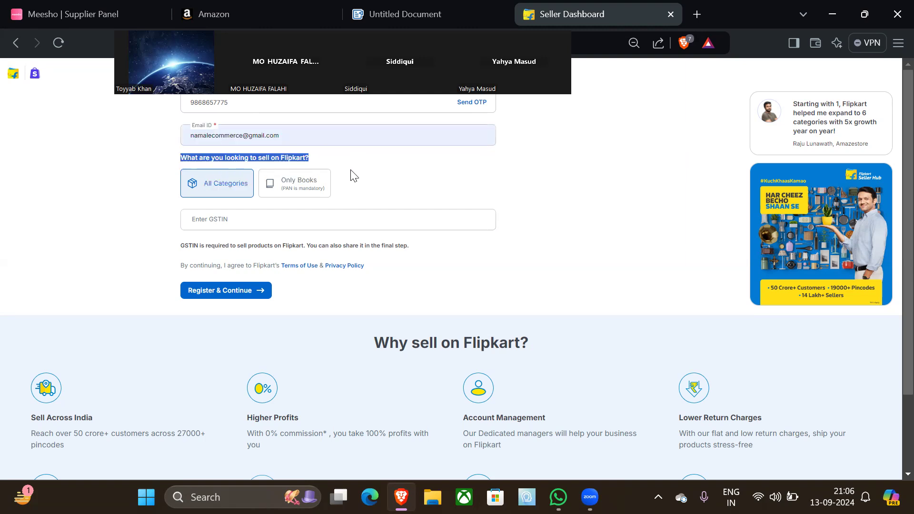
pyautogui.click(353, 176)
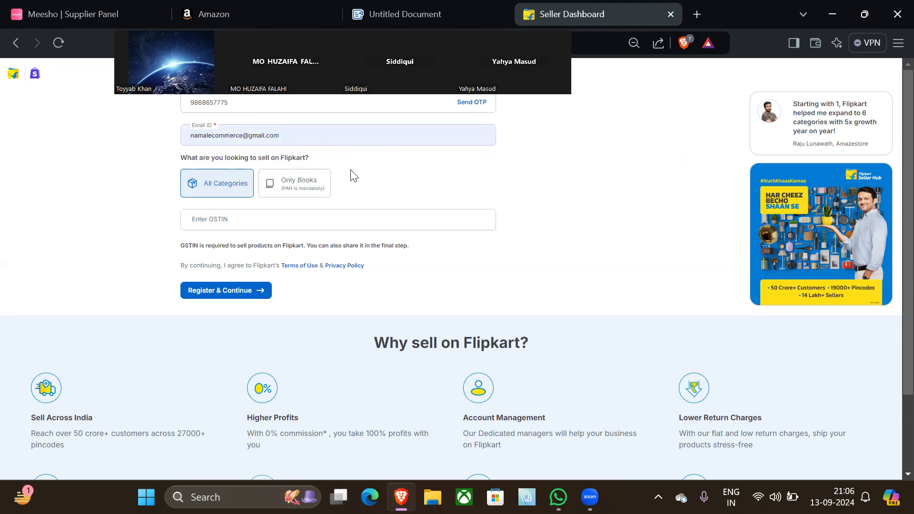
pyautogui.click(307, 190)
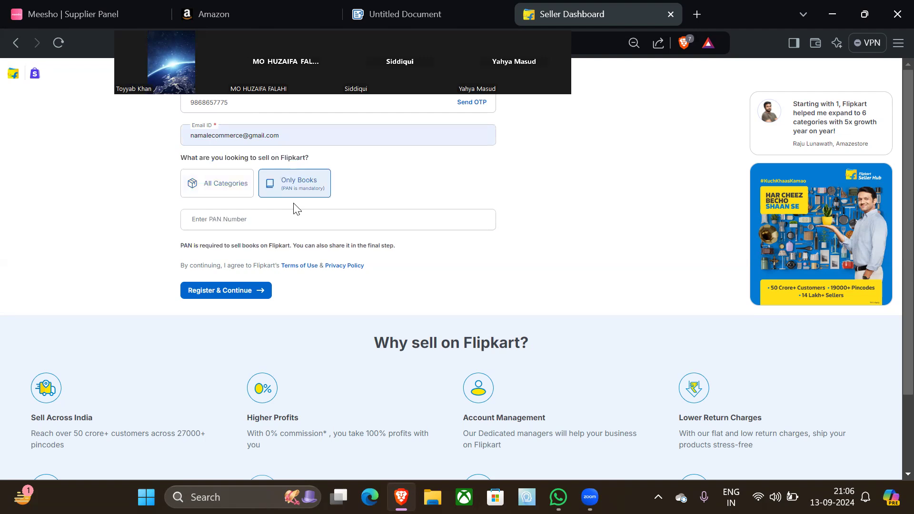
pyautogui.click(267, 219)
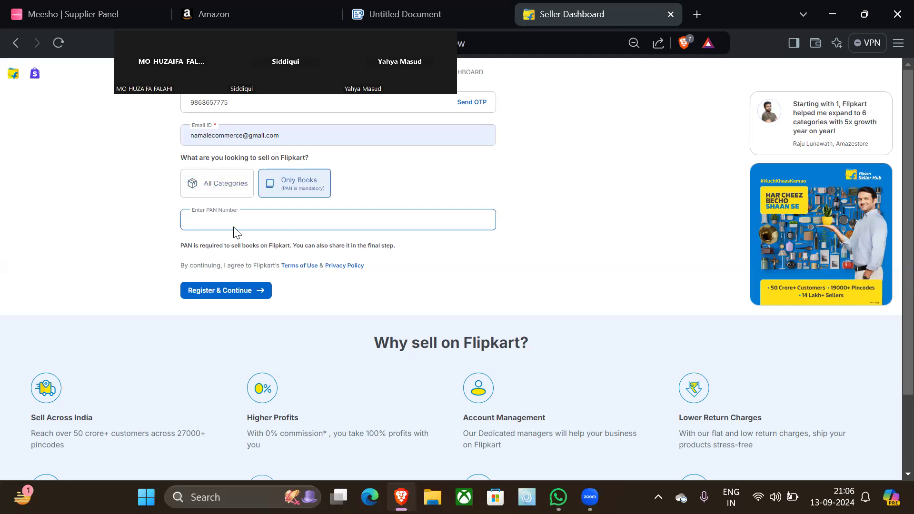
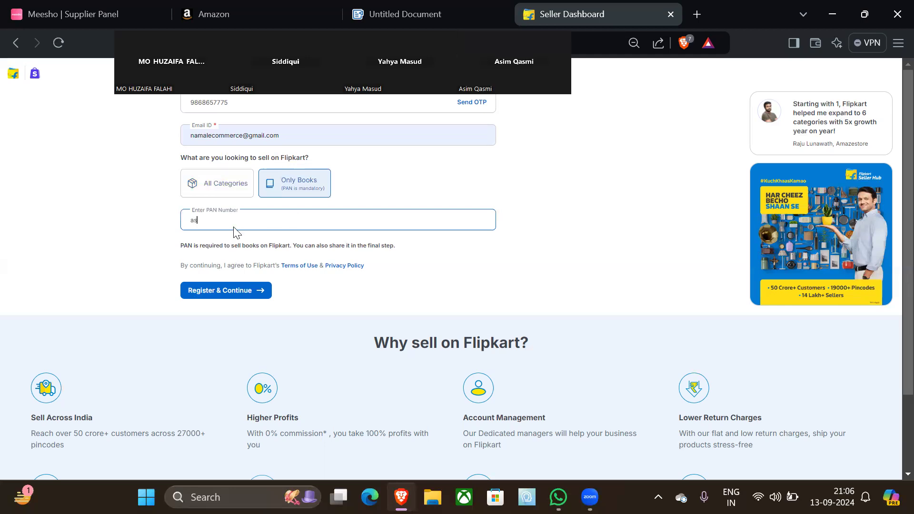
pyautogui.click(233, 187)
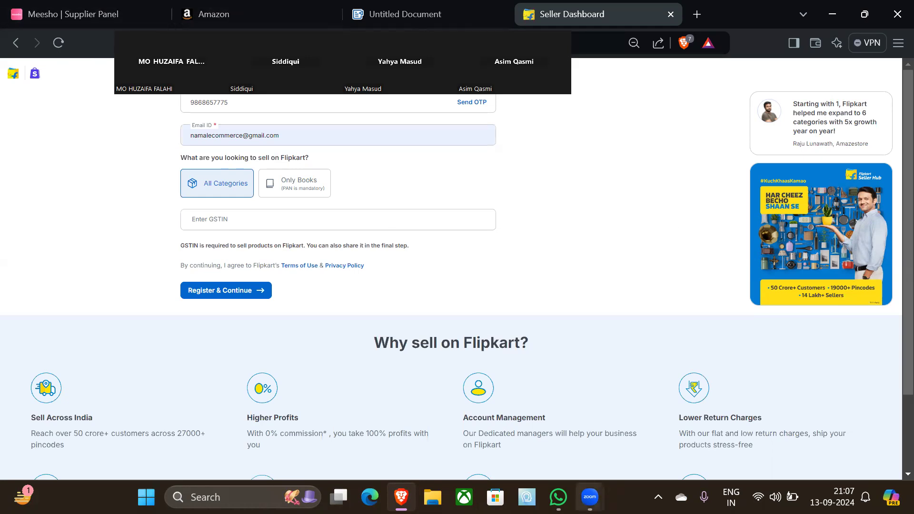
pyautogui.moveTo(590, 497)
pyautogui.click(650, 473)
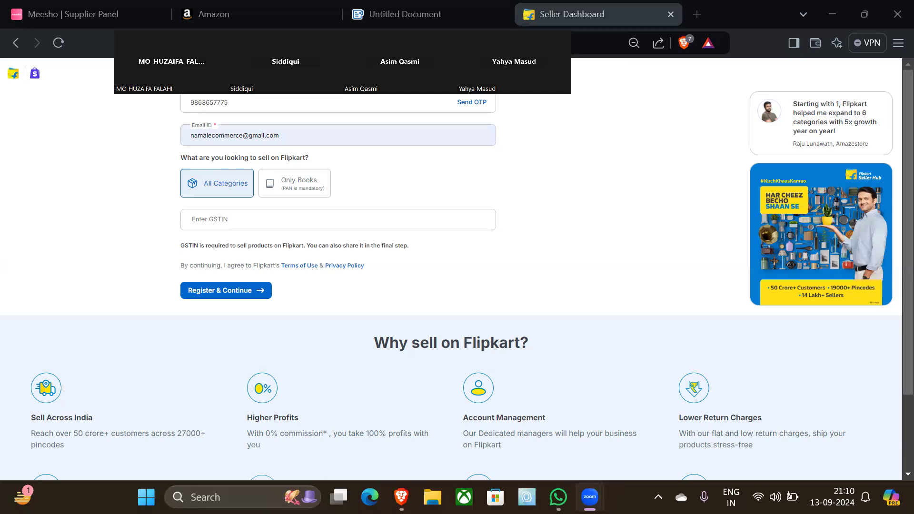
pyautogui.moveTo(342, 62); pyautogui.dragTo(713, 210)
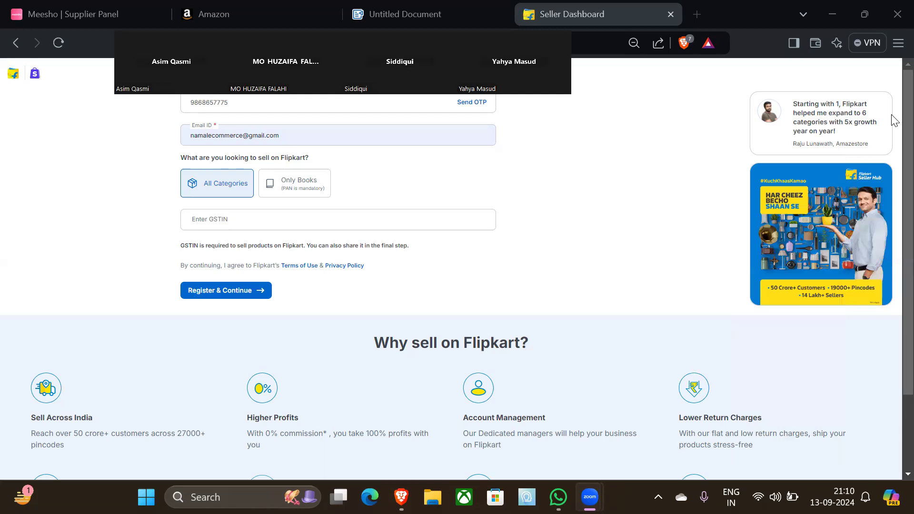
pyautogui.moveTo(401, 497)
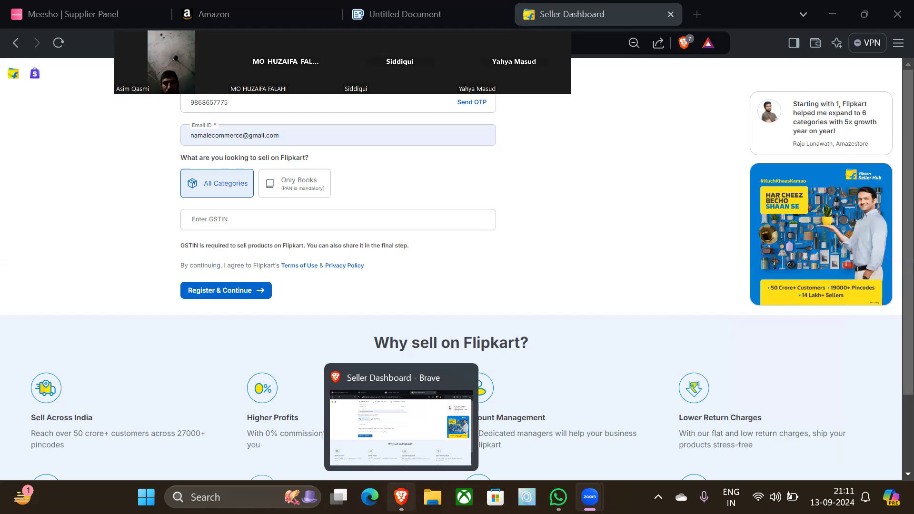
# Step: Bring Brave forward, open an extra new tab, then return to the Meesho Supplier Panel
pyautogui.click(401, 496)
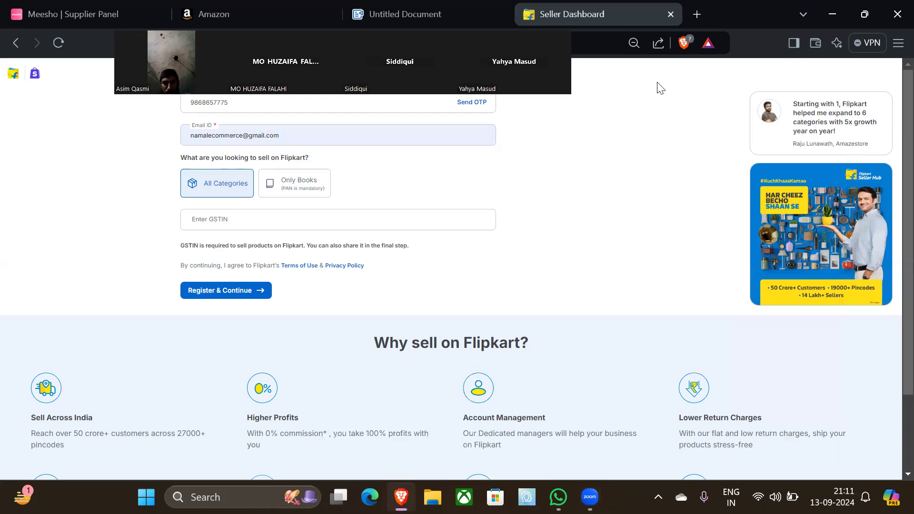
pyautogui.click(696, 14)
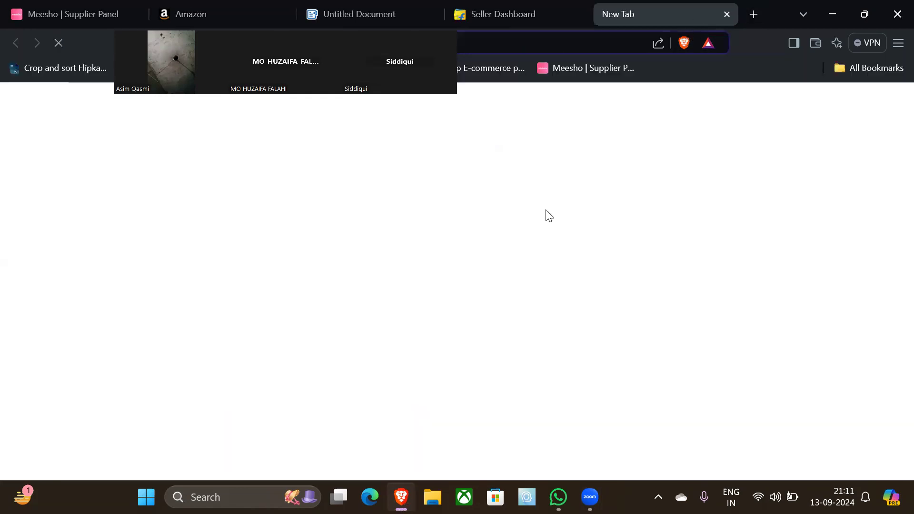
pyautogui.click(9, 4)
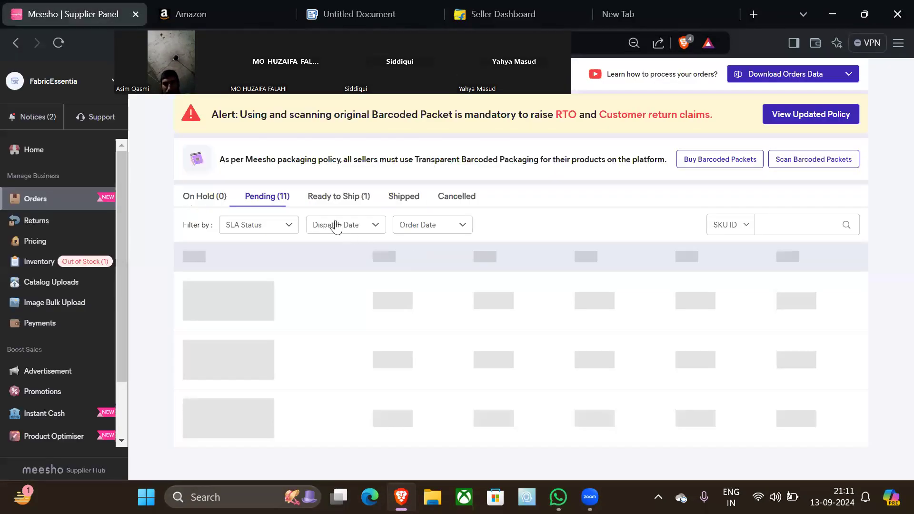
# Step: Log out of the current seller account and sign in to another one using a saved login
pyautogui.click(91, 159)
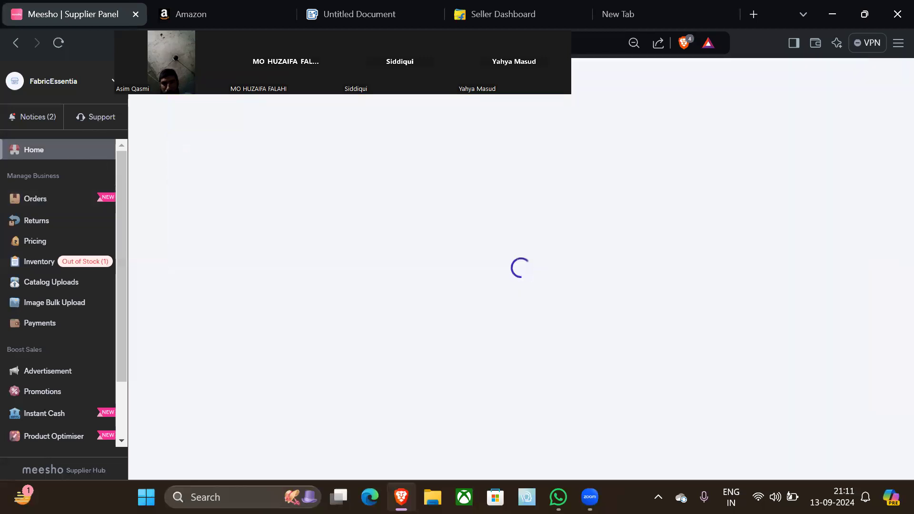
pyautogui.click(113, 81)
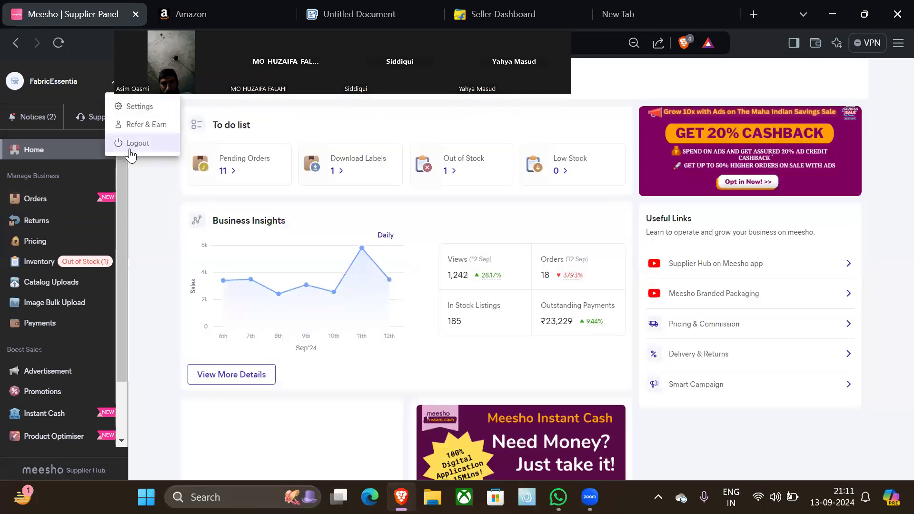
pyautogui.click(129, 151)
pyautogui.click(416, 167)
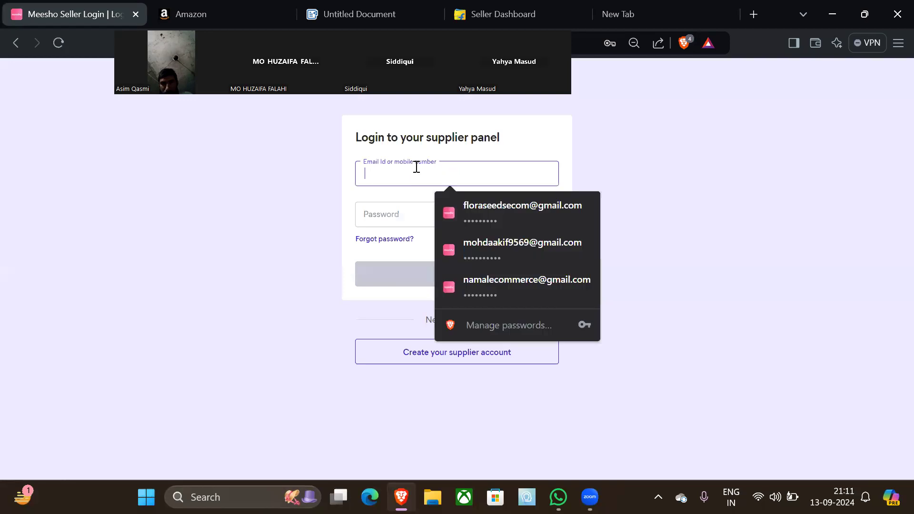
pyautogui.click(501, 219)
pyautogui.click(432, 270)
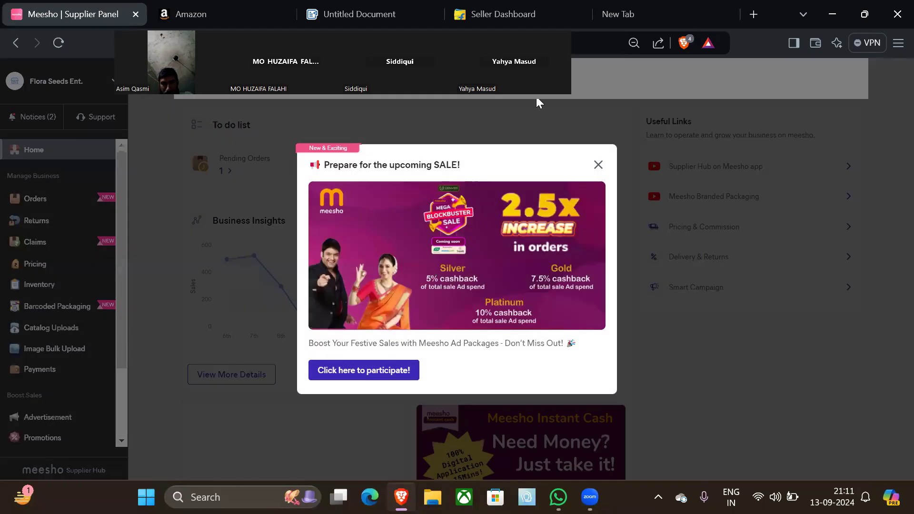
# Step: Close the 'Prepare for the upcoming SALE!' pop-up on the Home dashboard
pyautogui.click(597, 165)
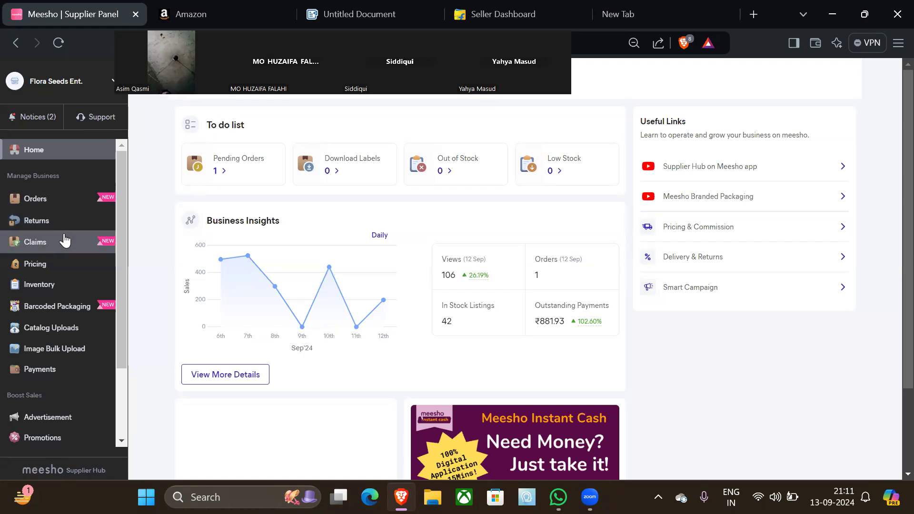
# Step: Open the Claims page from the sidebar to view its Last 30 Days overview
pyautogui.click(66, 240)
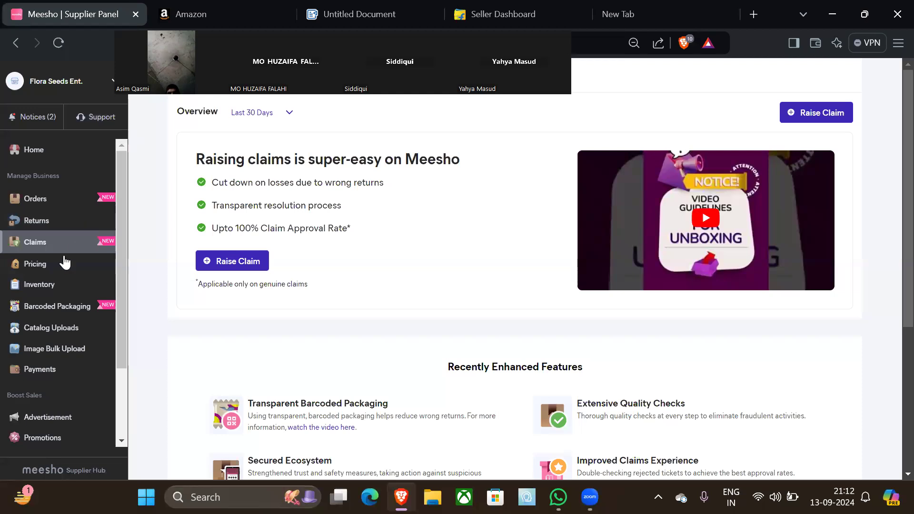
# Step: Open the Pricing page listing 54 products, briefly checking the Zoom meeting before returning
pyautogui.click(65, 263)
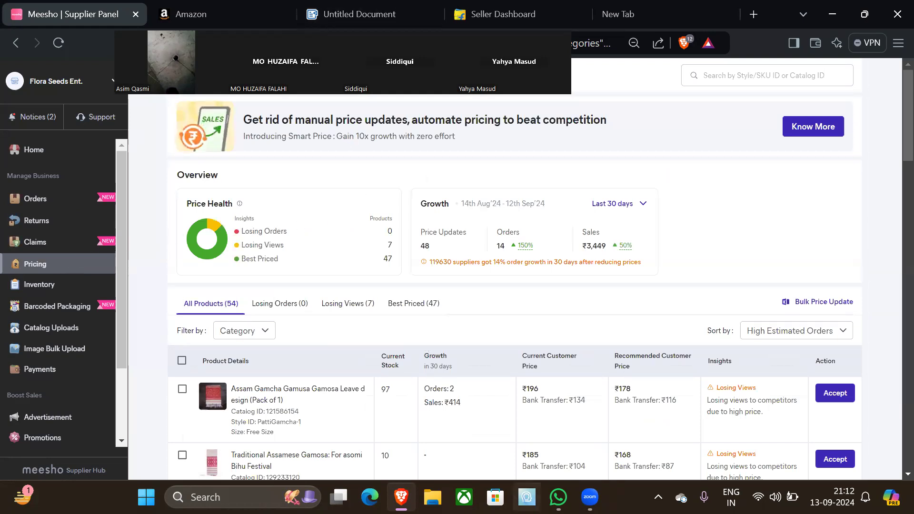
pyautogui.moveTo(590, 497)
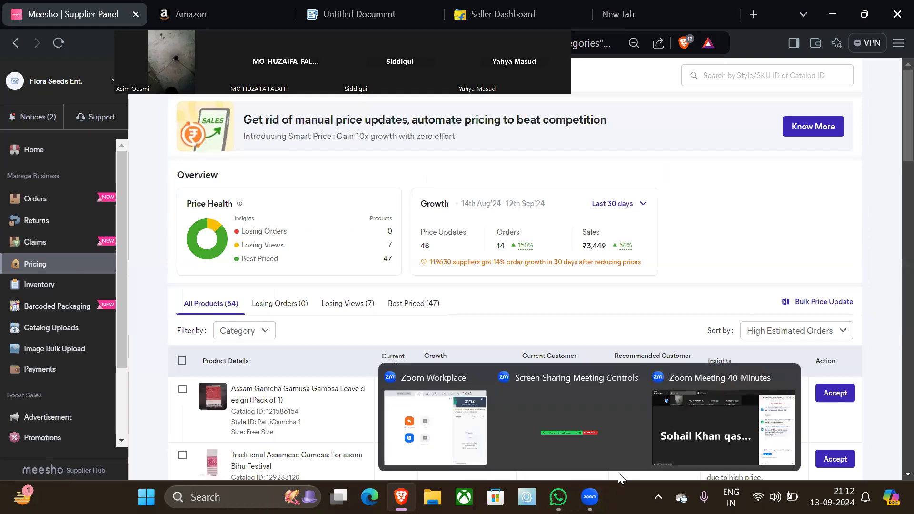
pyautogui.click(723, 429)
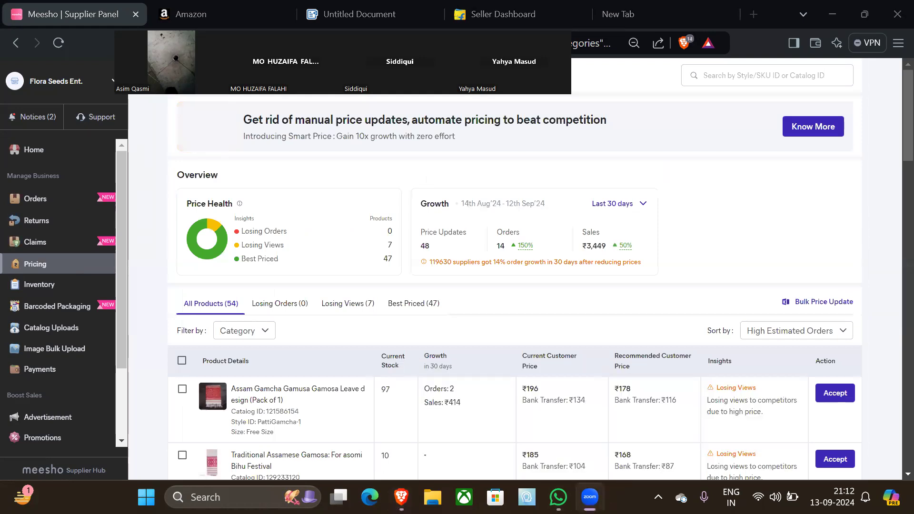
pyautogui.moveTo(589, 497)
pyautogui.click(156, 236)
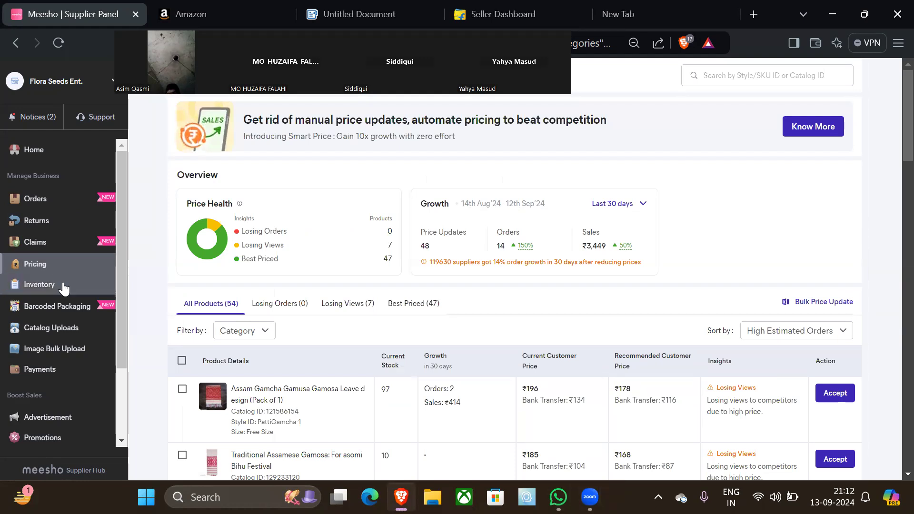
# Step: Go through Inventory and Barcoded Packaging to the Catalog Uploads page showing 51 uploads
pyautogui.click(64, 285)
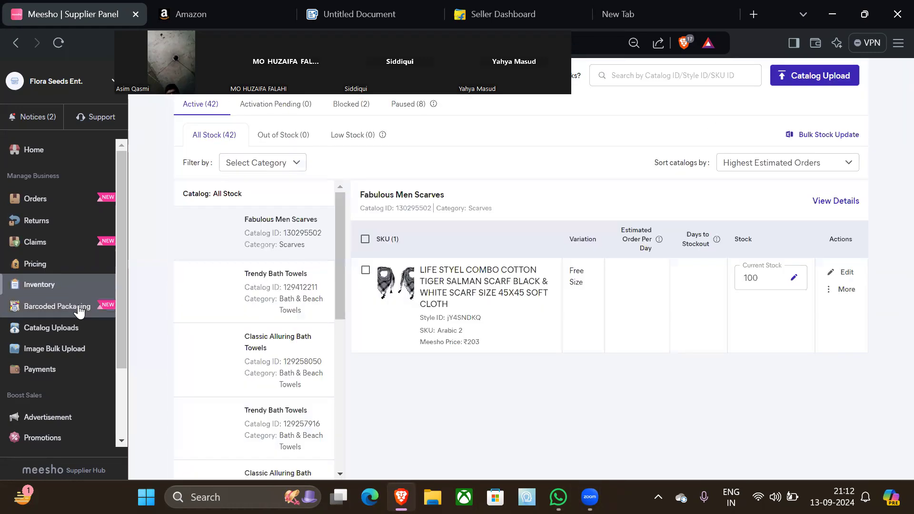
pyautogui.click(79, 309)
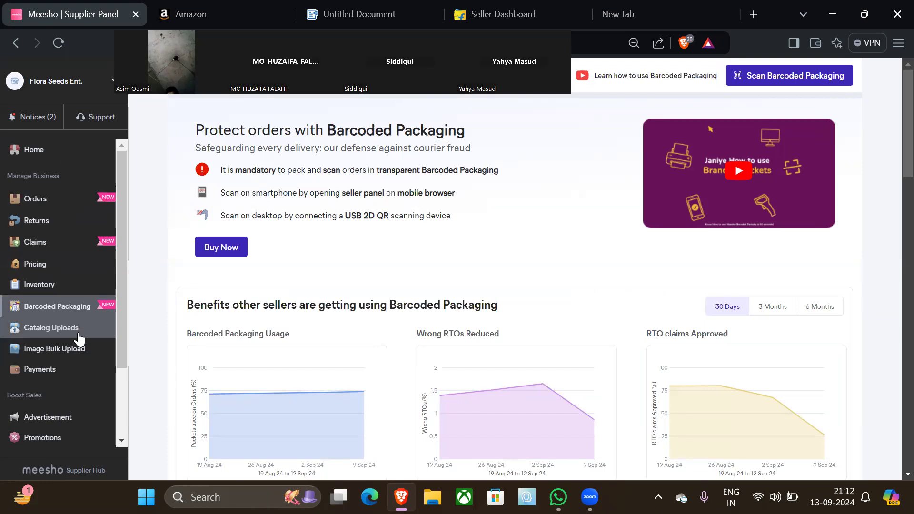
pyautogui.click(79, 328)
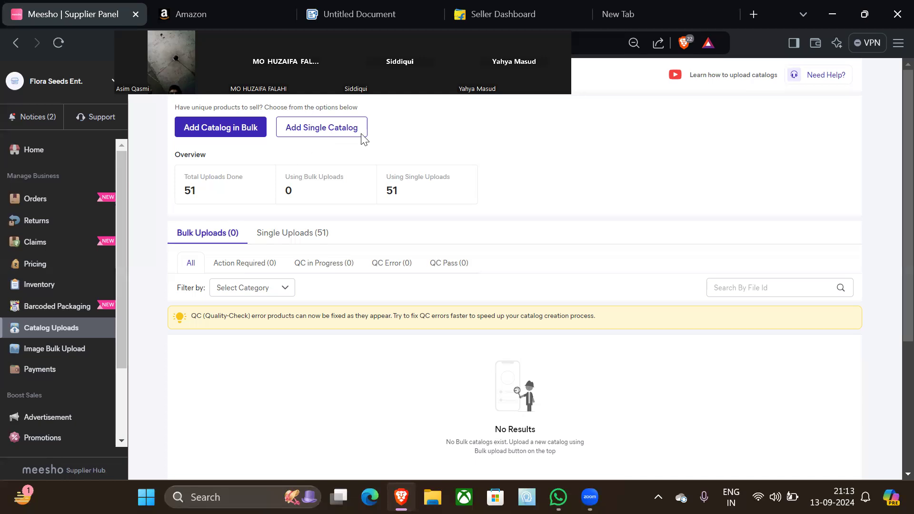
# Step: Start Add Single Catalog, retrying twice, until the Select Category step loads
pyautogui.click(334, 134)
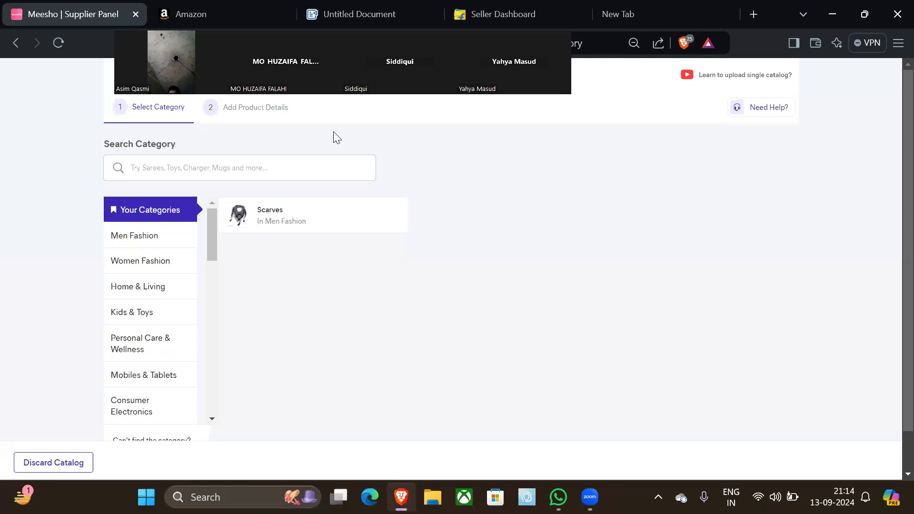
pyautogui.click(16, 43)
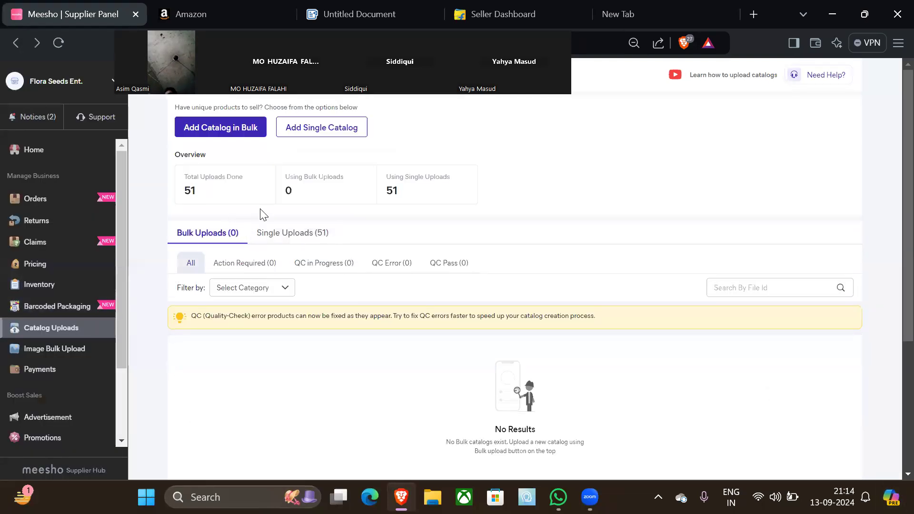
pyautogui.click(343, 130)
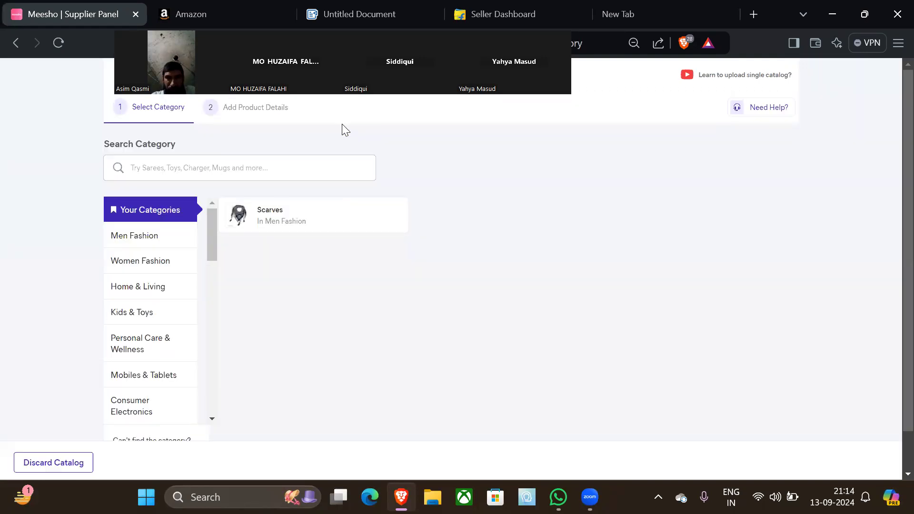
pyautogui.click(15, 43)
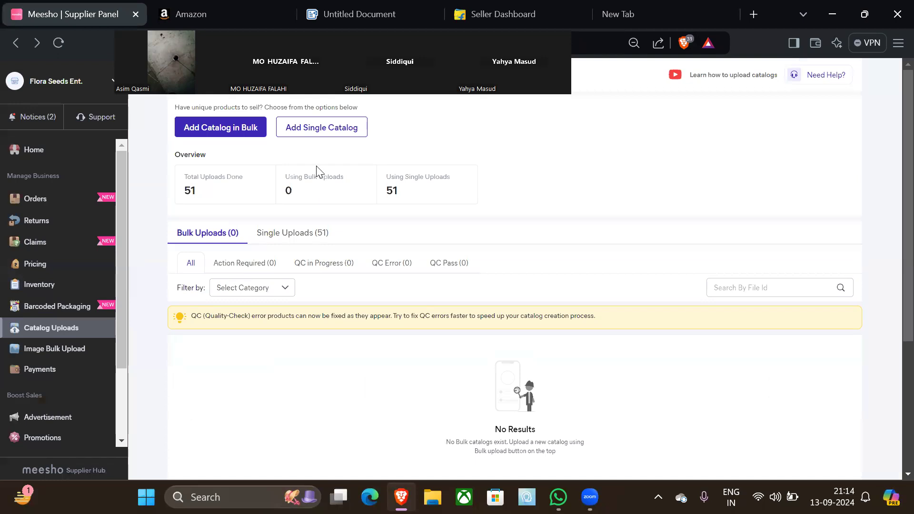
pyautogui.click(329, 132)
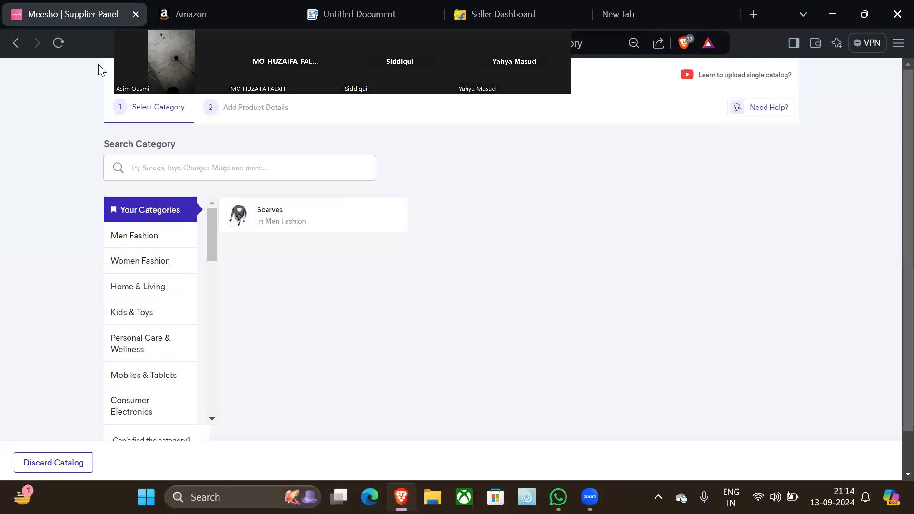
# Step: Search 'bath towel' and choose Bath Towels under Home & Living as the category
pyautogui.click(203, 174)
pyautogui.write('b')
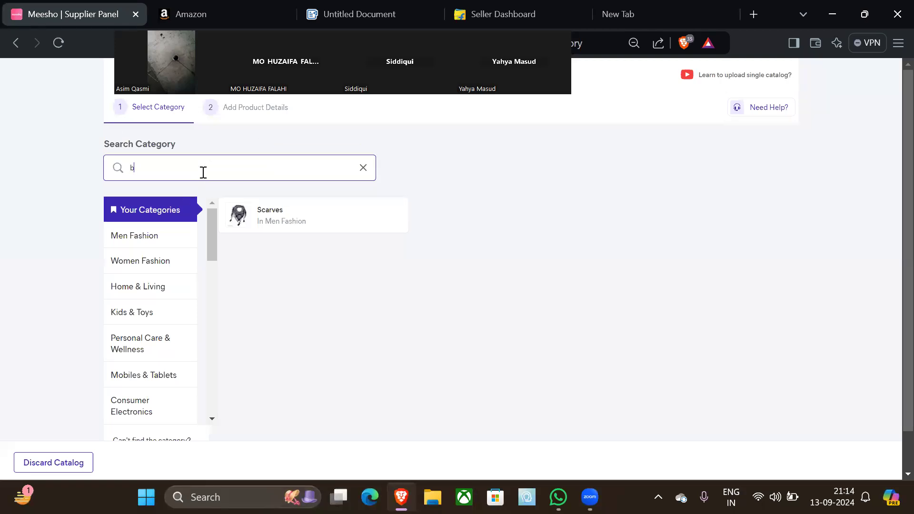
pyautogui.write('ath towel')
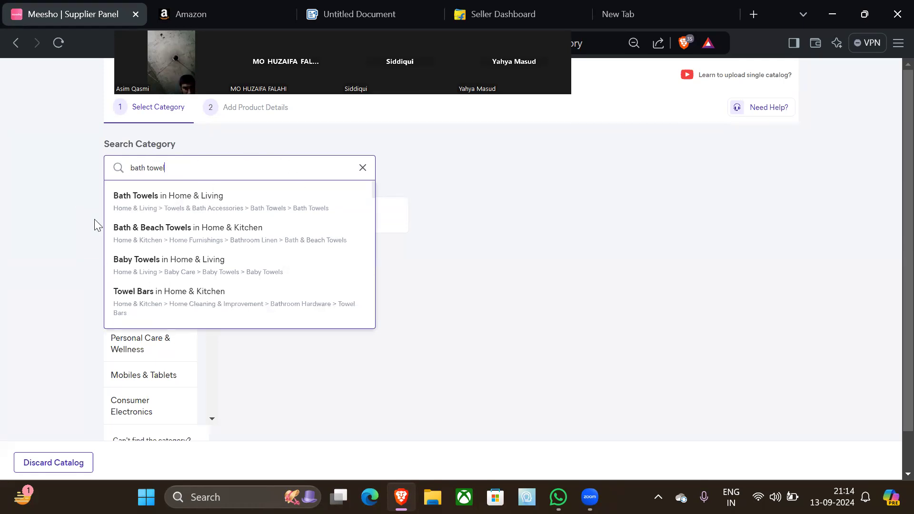
pyautogui.click(262, 205)
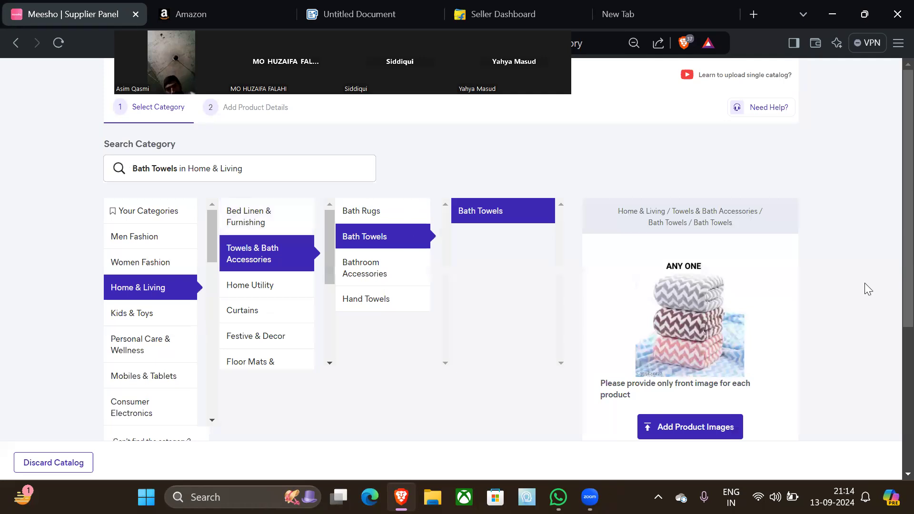
# Step: Select the first assamese-gamosa image from the Downloads folder as the product image
pyautogui.scroll(-2, 893, 346)
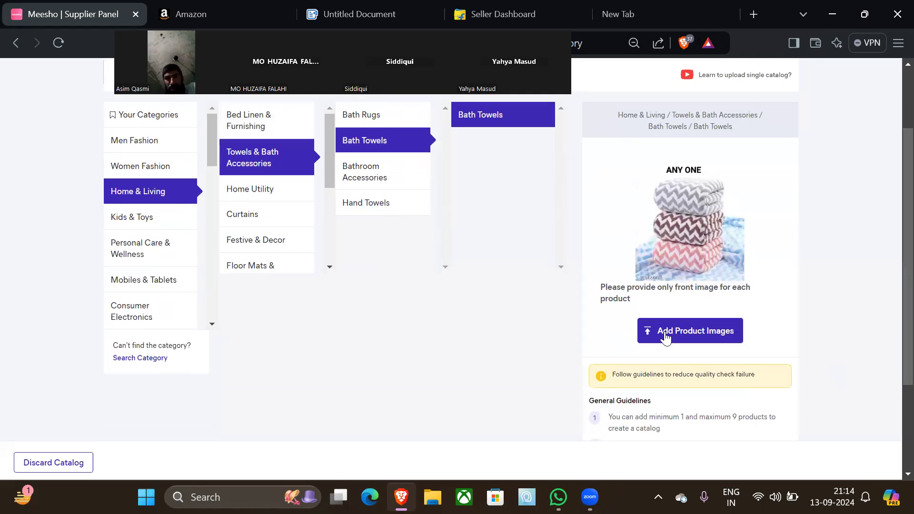
pyautogui.click(717, 334)
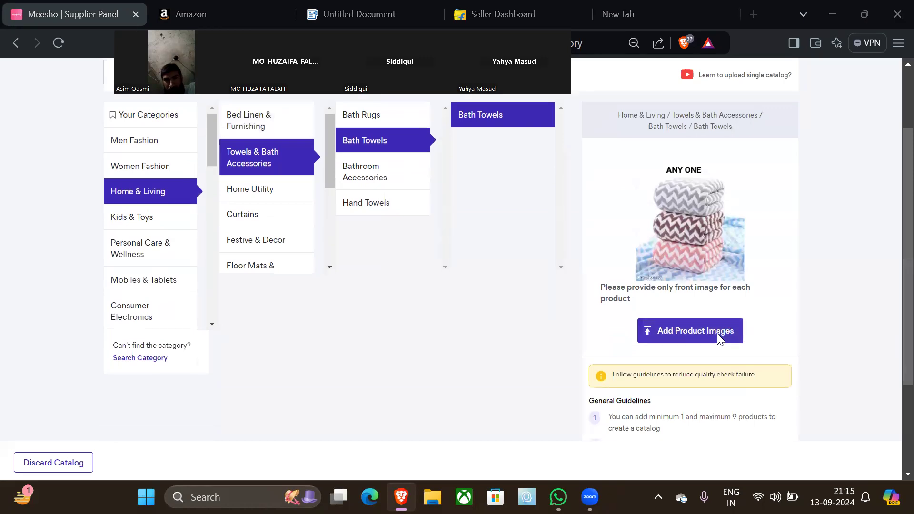
pyautogui.scroll(-5, 509, 203)
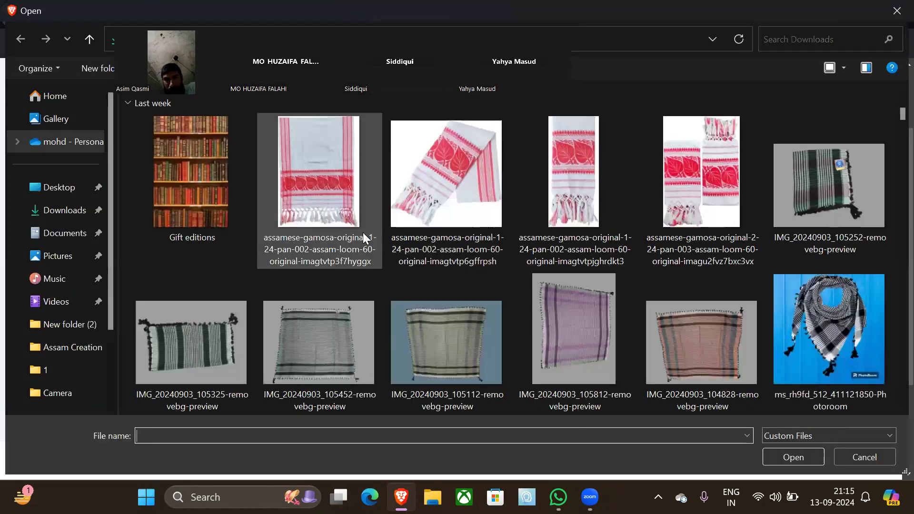
pyautogui.click(349, 217)
# Step: Upload the gamosa image as Product 1's front image and continue to product details
pyautogui.doubleClick(349, 217)
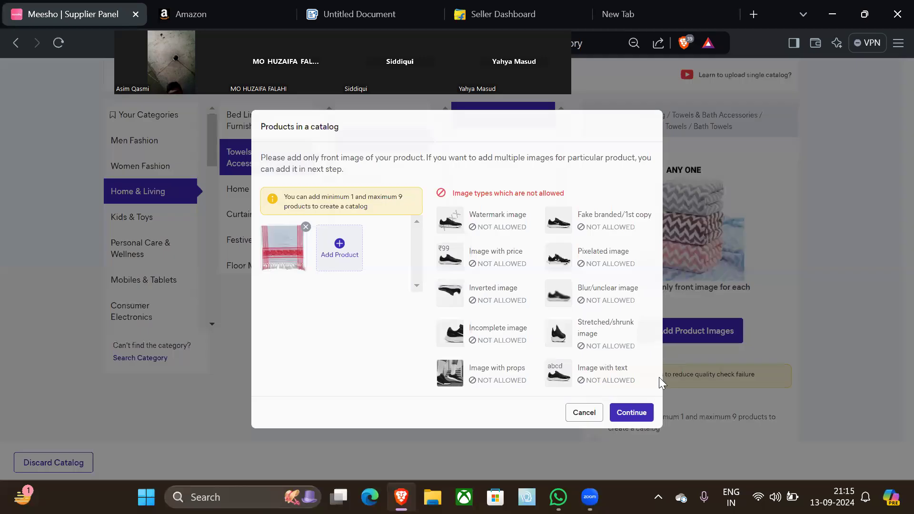
pyautogui.click(648, 404)
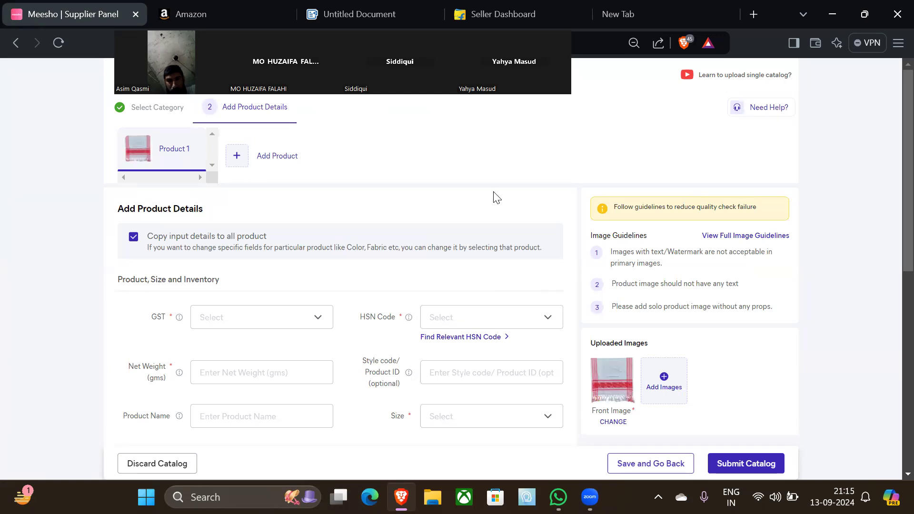
# Step: Set the towel's GST to 12 and its HSN code to 63049250
pyautogui.click(292, 317)
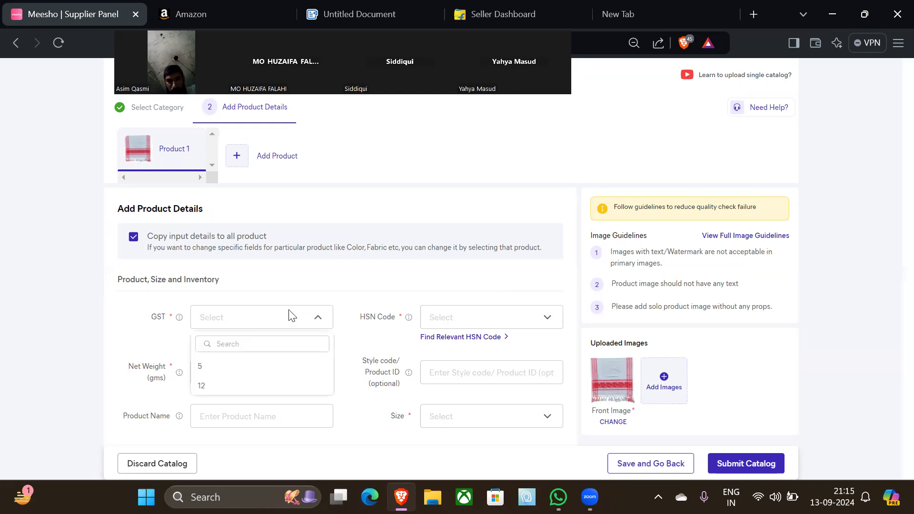
pyautogui.click(261, 389)
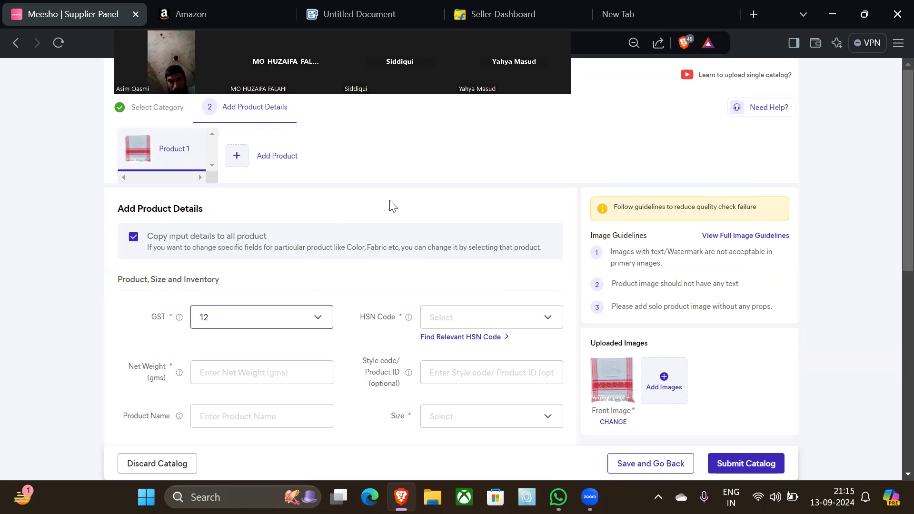
pyautogui.click(490, 326)
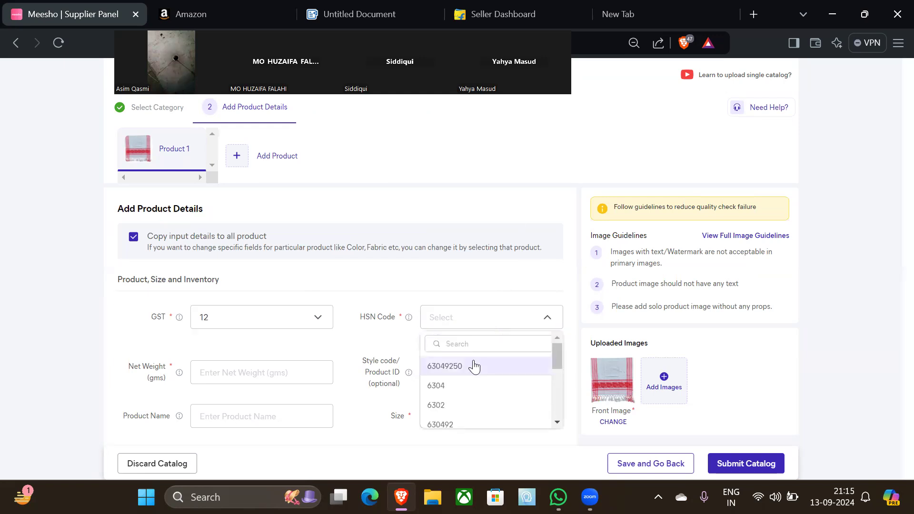
pyautogui.click(474, 366)
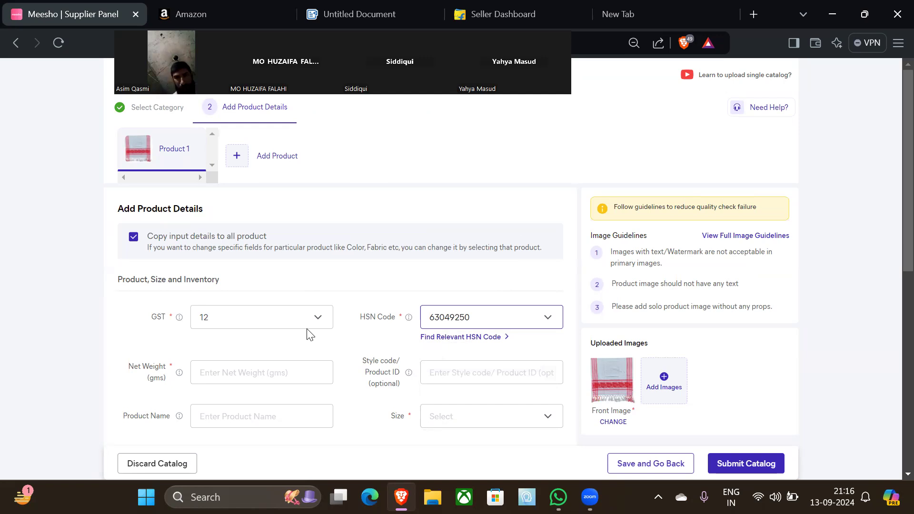
# Step: Scroll further down the product form to the net weight field
pyautogui.click(516, 366)
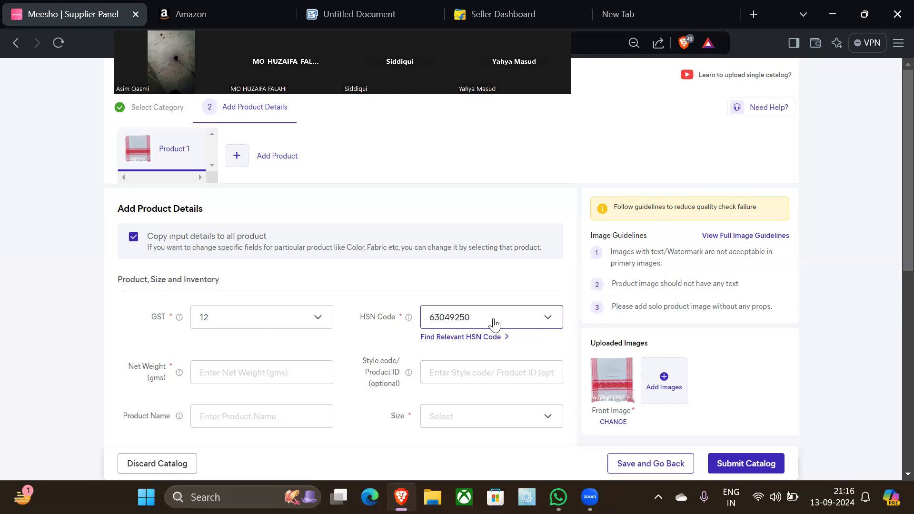
pyautogui.scroll(-1, 493, 324)
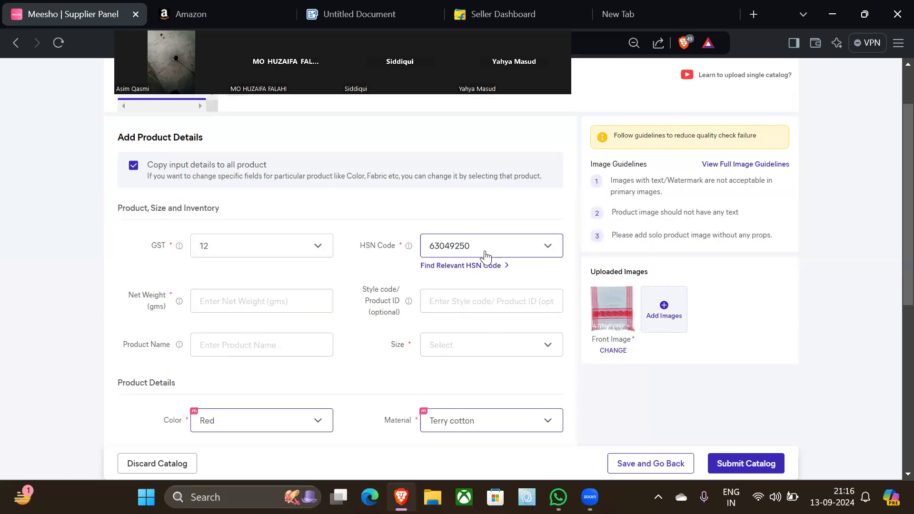
pyautogui.click(290, 299)
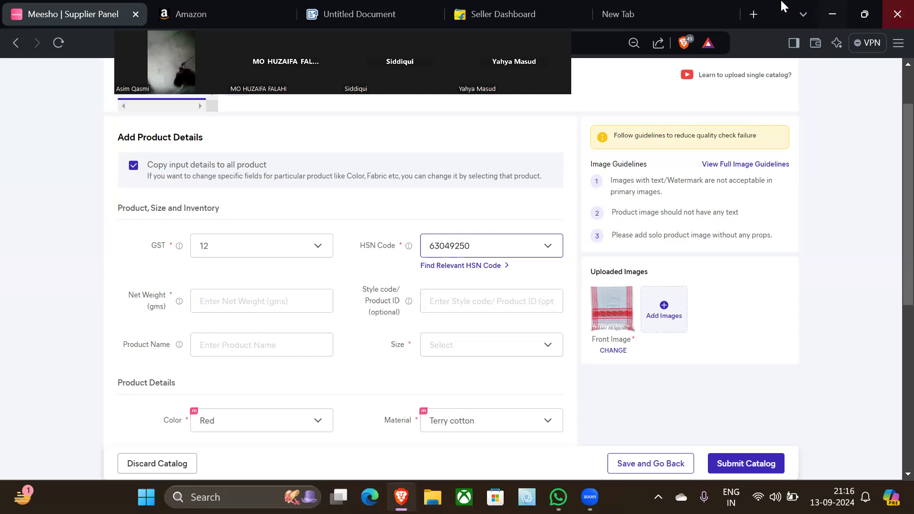
# Step: Google 'ball pen hsn and gst' in a new tab, finding HSN 9608 at 12% GST
pyautogui.click(690, 10)
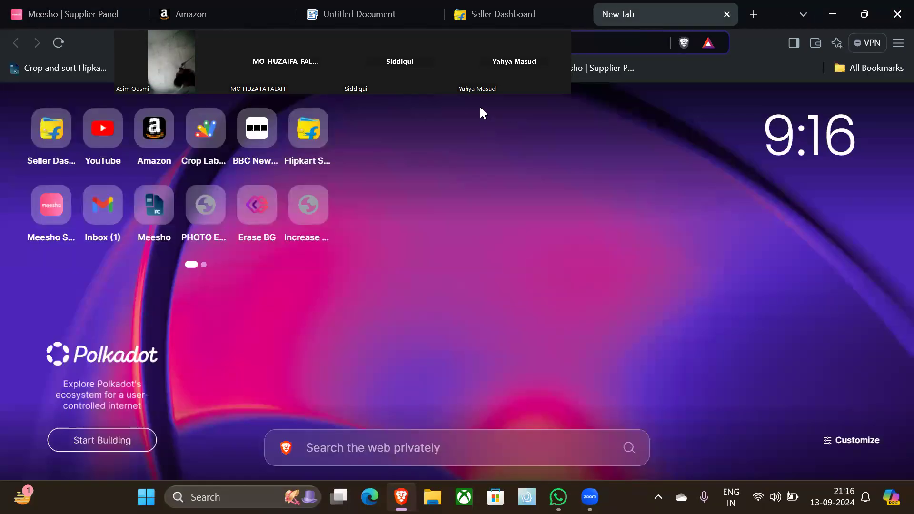
pyautogui.write('ball')
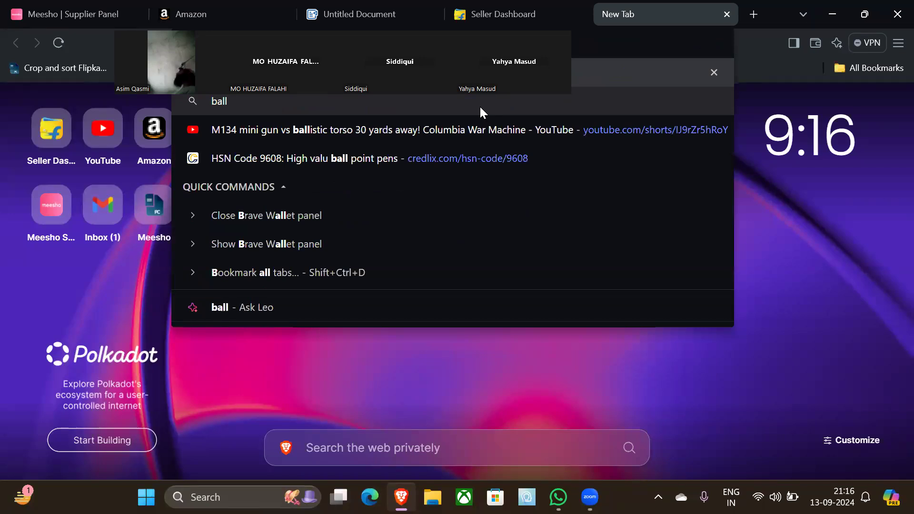
pyautogui.press('Return')
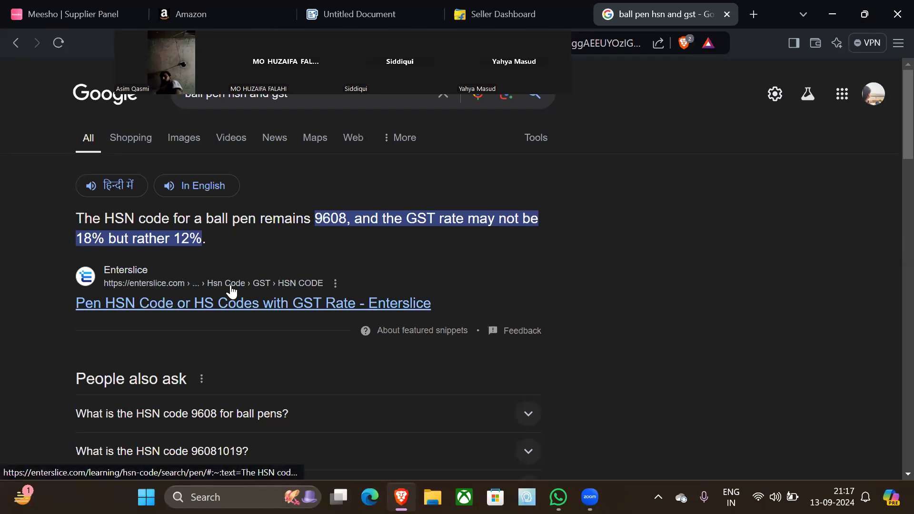
pyautogui.scroll(-1, 231, 286)
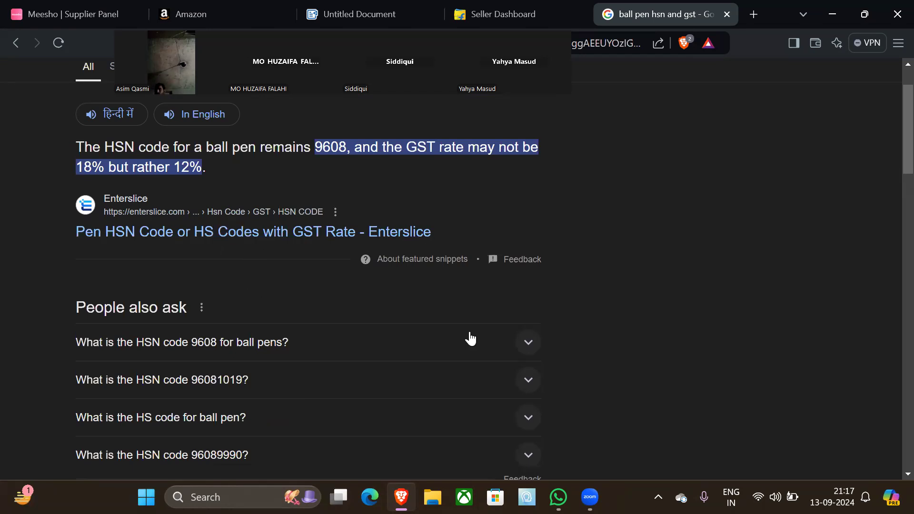
pyautogui.scroll(1, 470, 338)
pyautogui.scroll(-4, 500, 231)
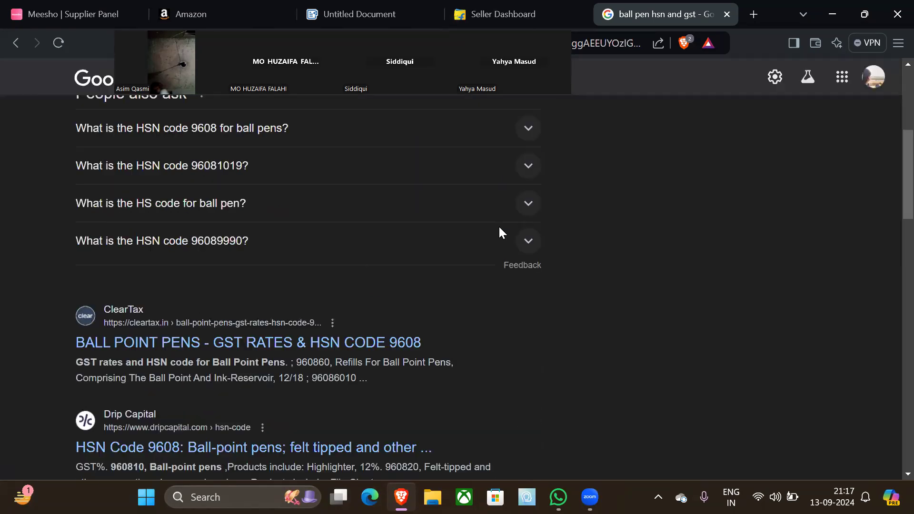
pyautogui.scroll(4, 511, 238)
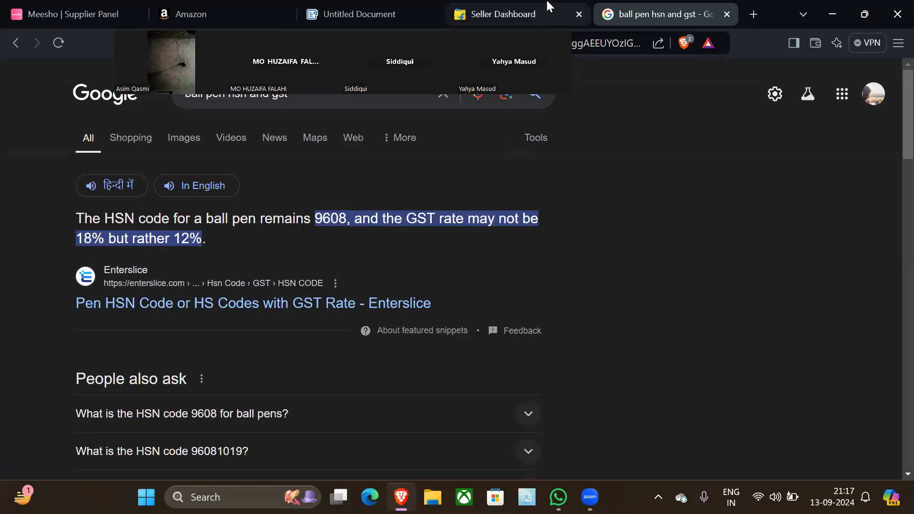
pyautogui.click(64, 6)
# Step: Enter Net Weight 120 gms and style code 'Leaf Design Towel 1' for the towel
pyautogui.click(265, 300)
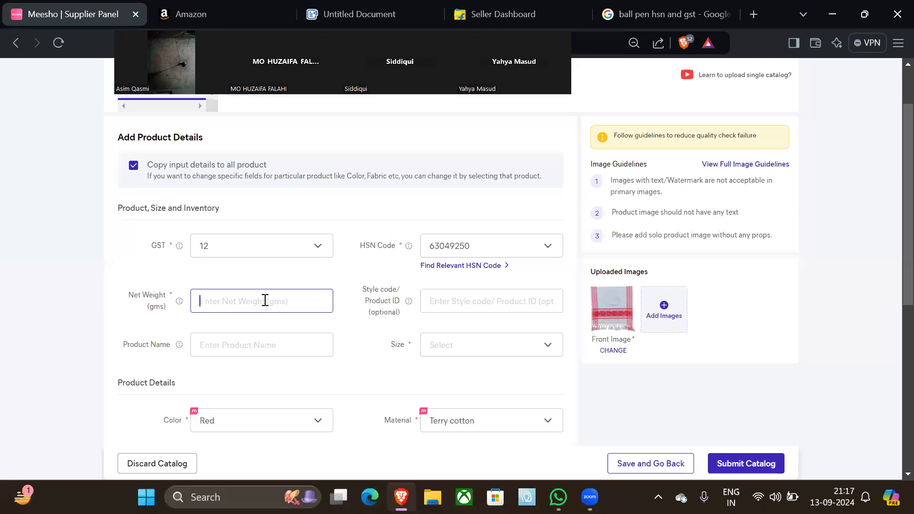
pyautogui.write('1')
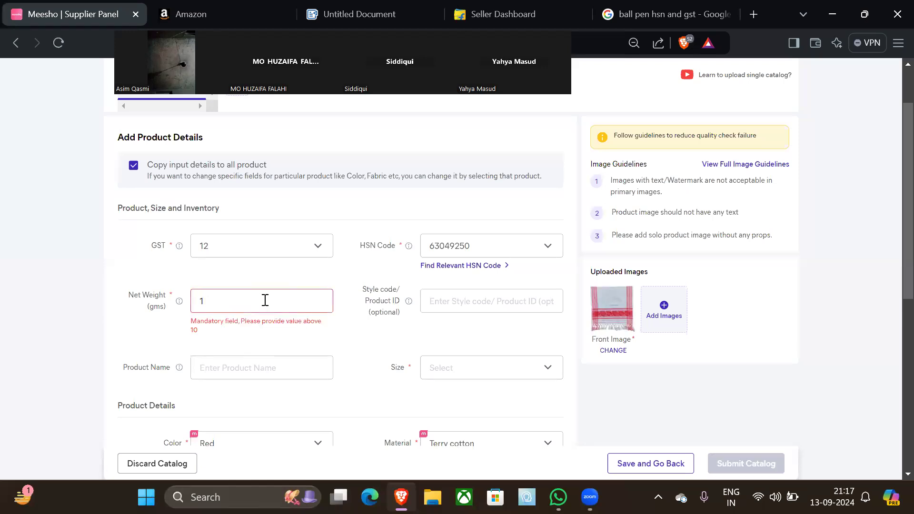
pyautogui.write('20')
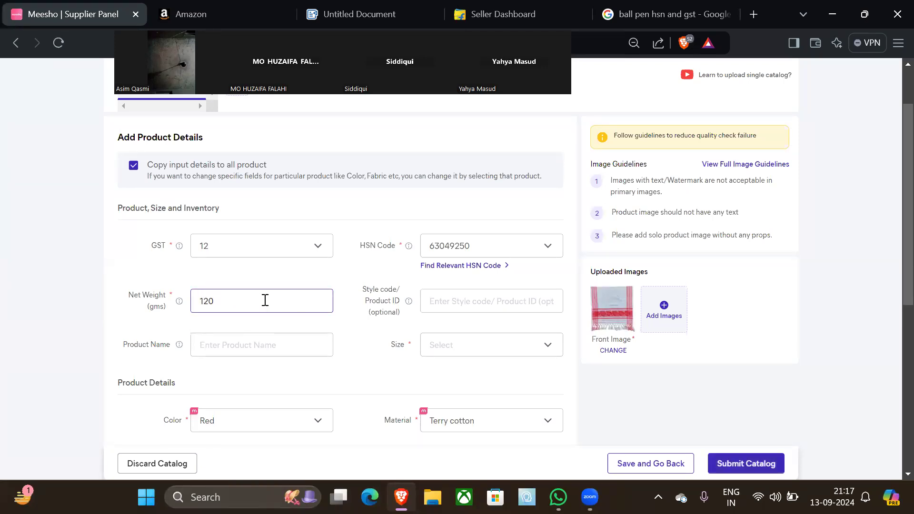
pyautogui.click(436, 308)
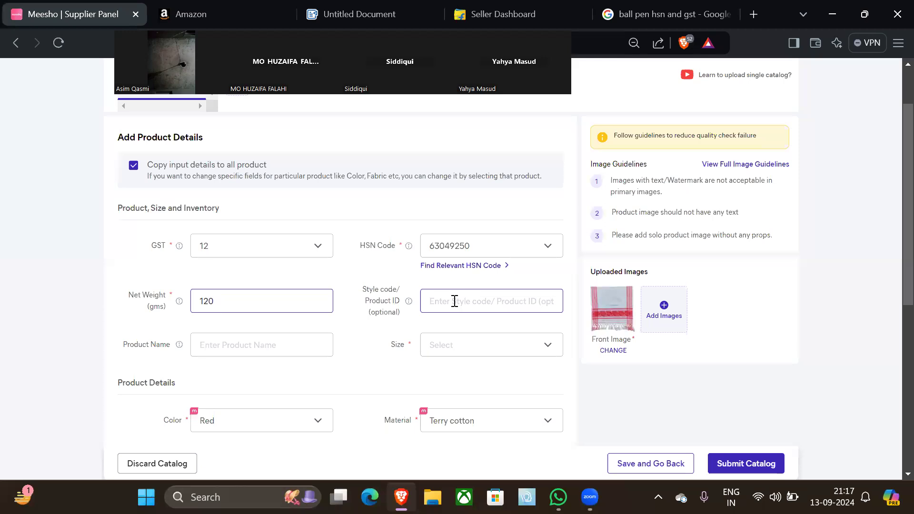
pyautogui.click(452, 301)
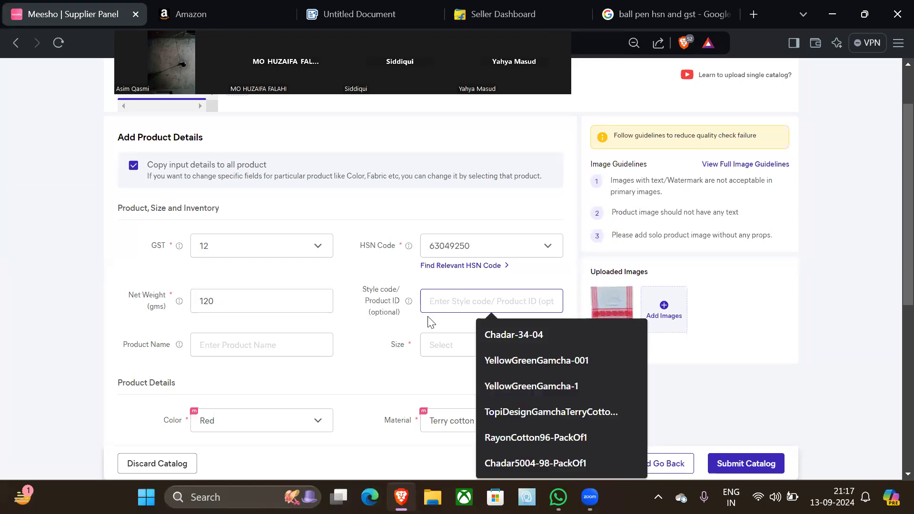
pyautogui.moveTo(408, 304)
pyautogui.click(488, 206)
pyautogui.click(477, 302)
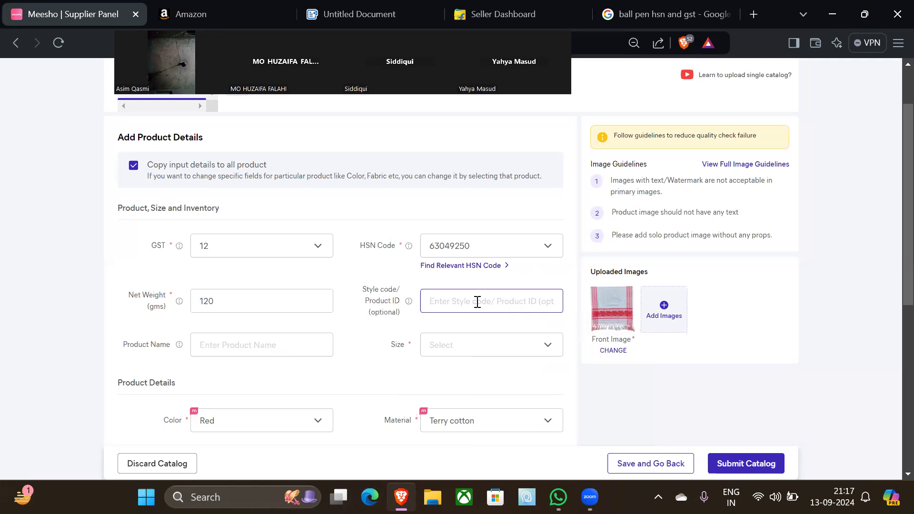
pyautogui.click(477, 302)
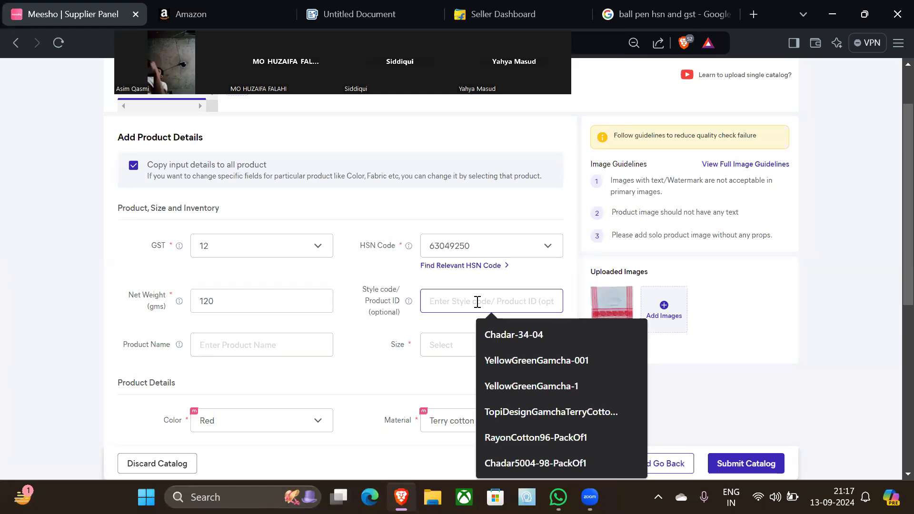
pyautogui.write('L')
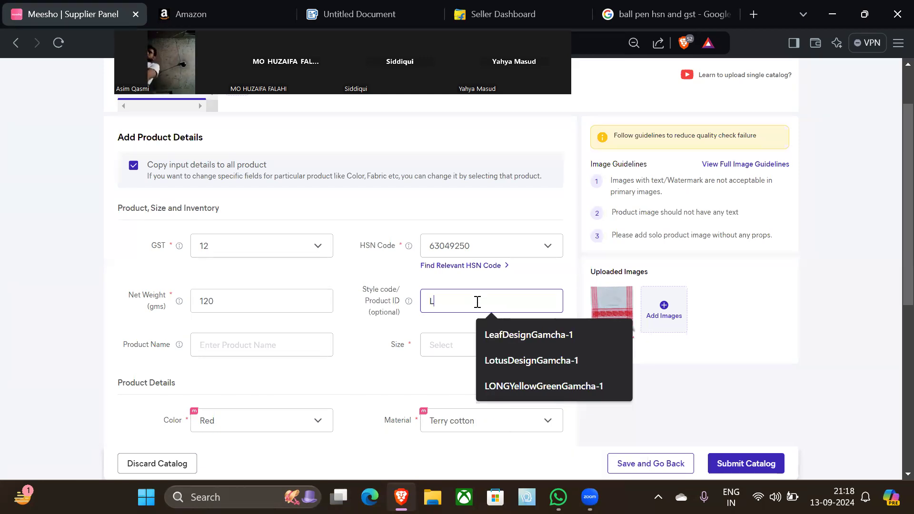
pyautogui.write('eaf')
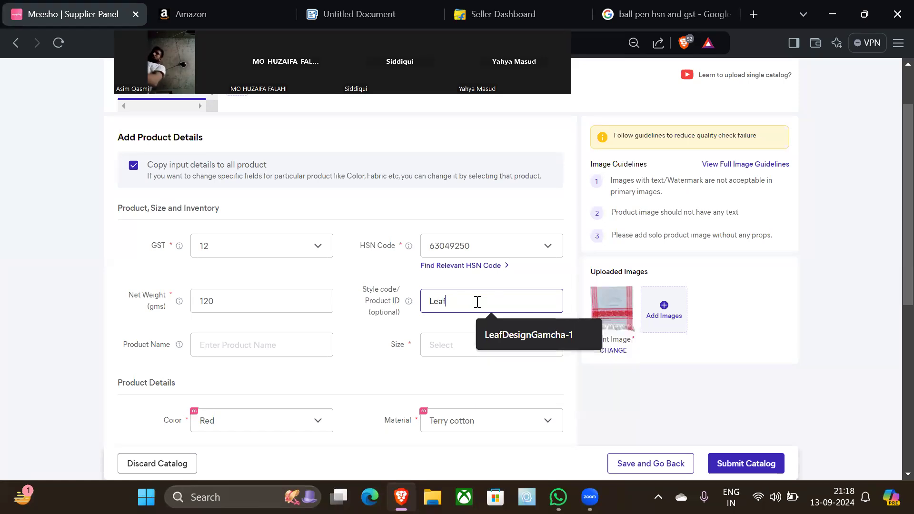
pyautogui.write(' Design')
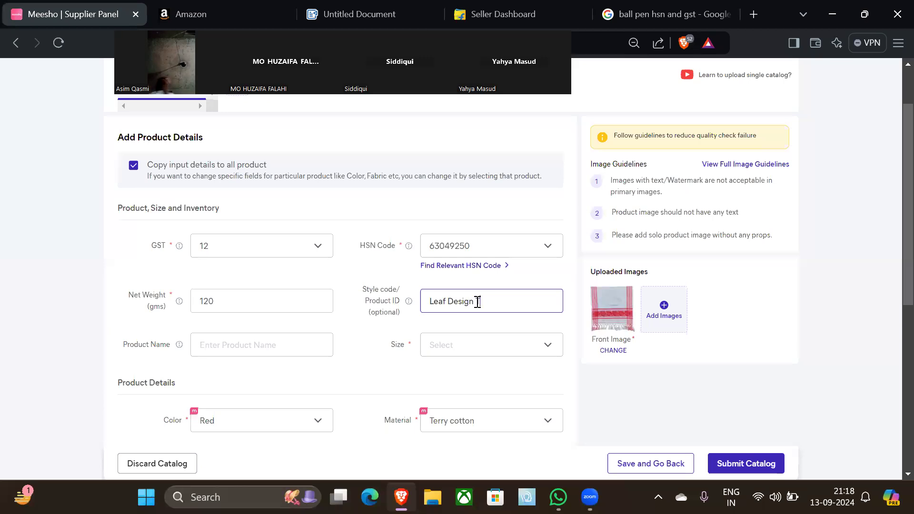
pyautogui.write(' Towel')
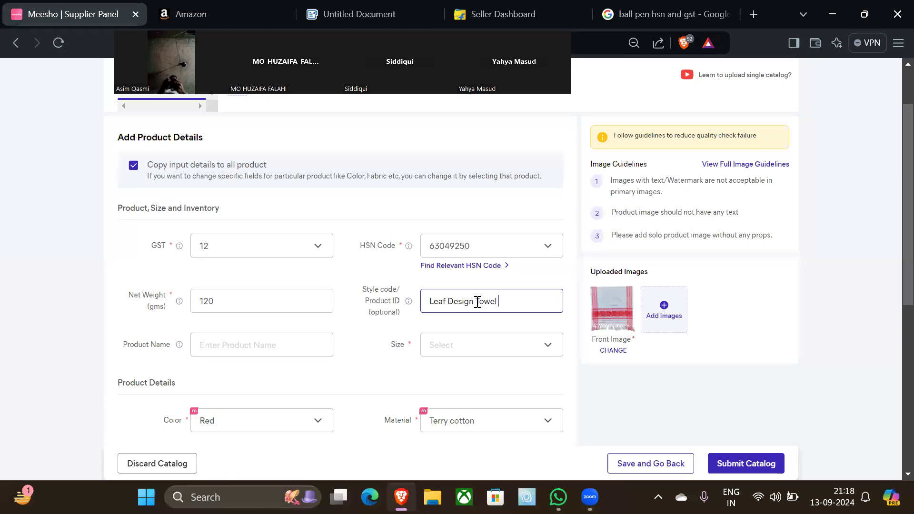
pyautogui.write(' 1')
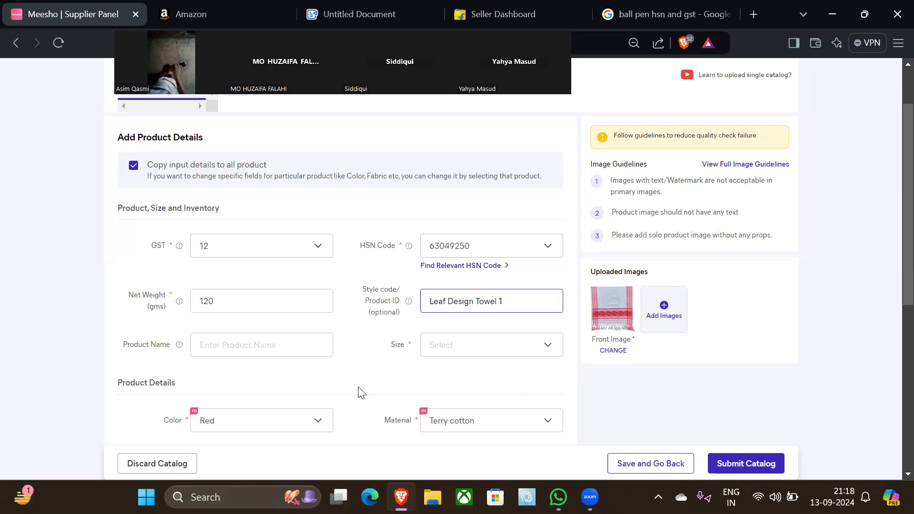
pyautogui.click(278, 344)
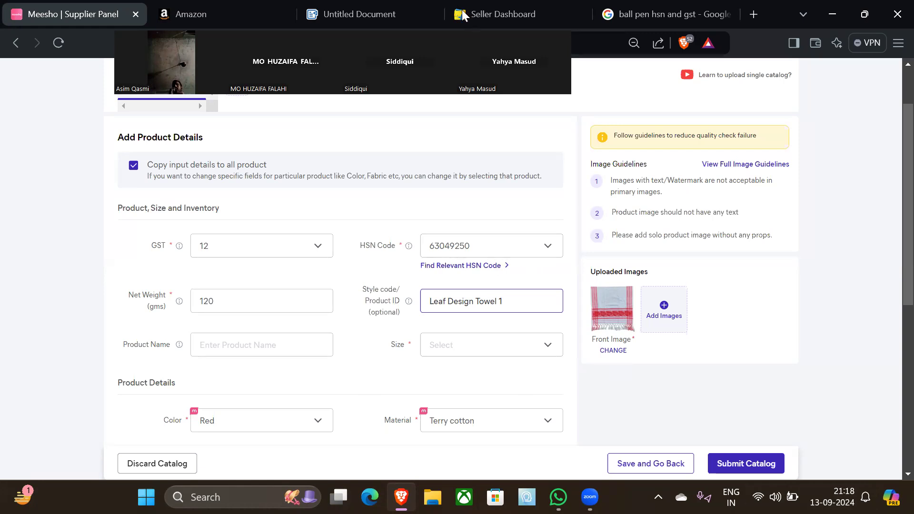
pyautogui.moveTo(590, 497)
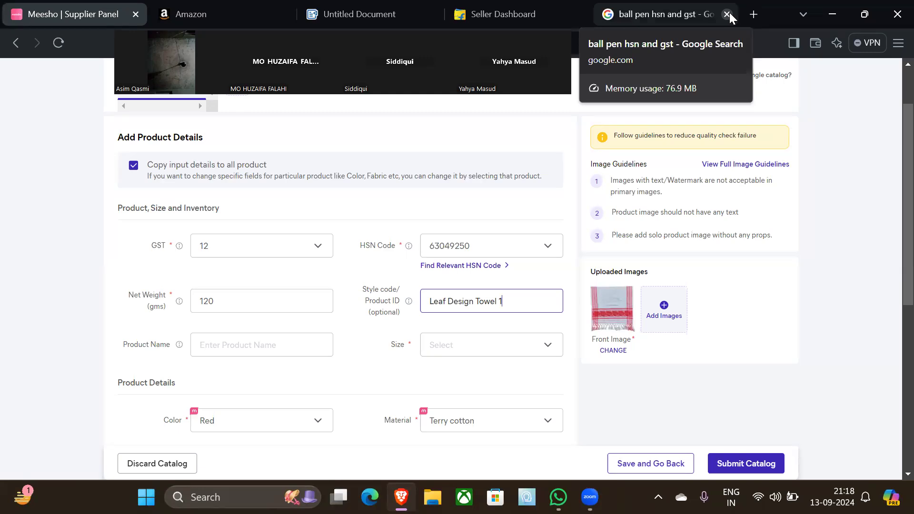
# Step: Close the ball pen HSN and GST search tab and open chatgpt.com in a new tab
pyautogui.click(728, 14)
pyautogui.hotkey('ctrl', 't')
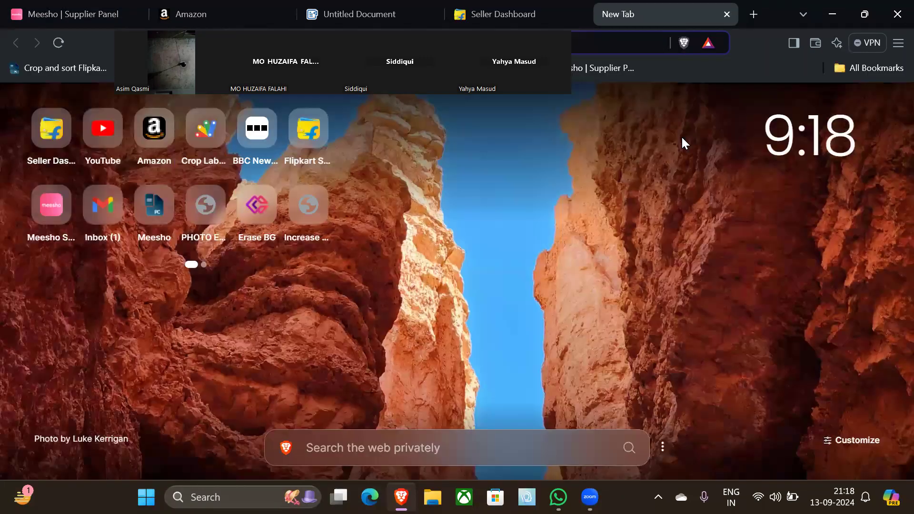
pyautogui.write('chat')
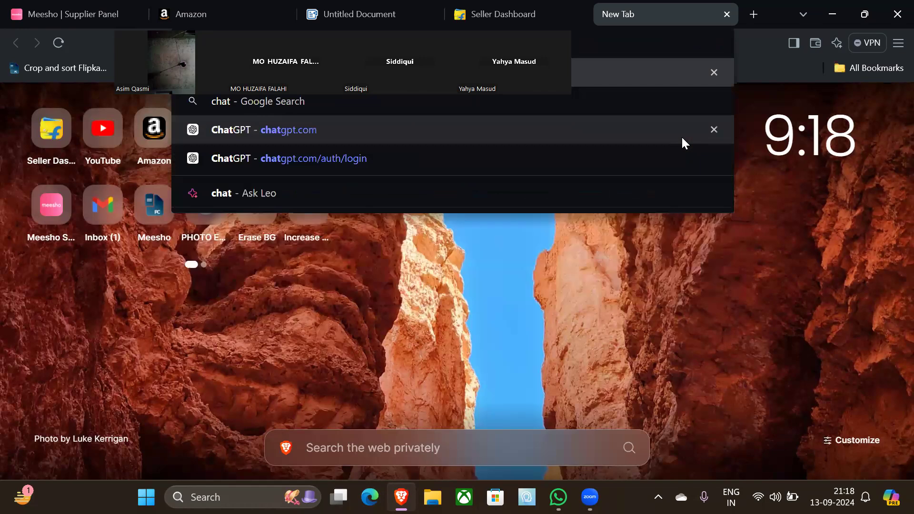
pyautogui.click(683, 138)
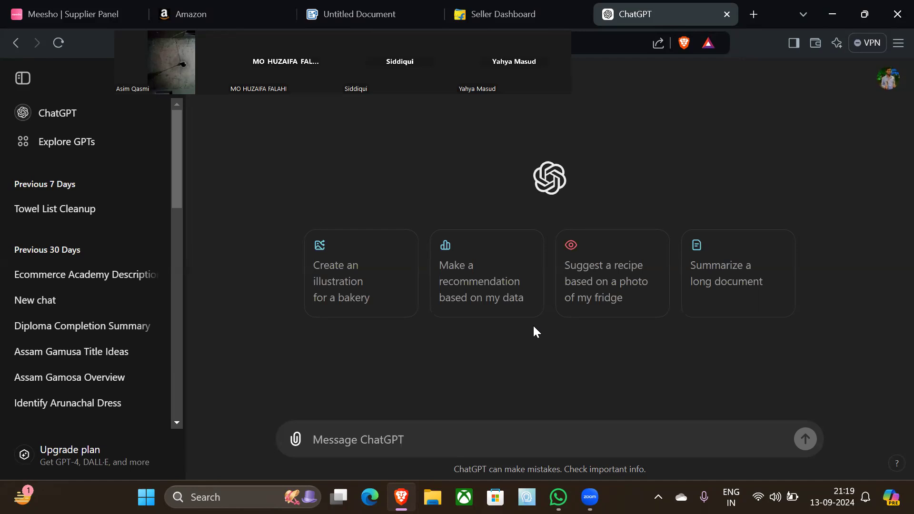
# Step: Ask ChatGPT 'Write a title for assam traditional towel for meesho' and copy its suggested title
pyautogui.write('Wri')
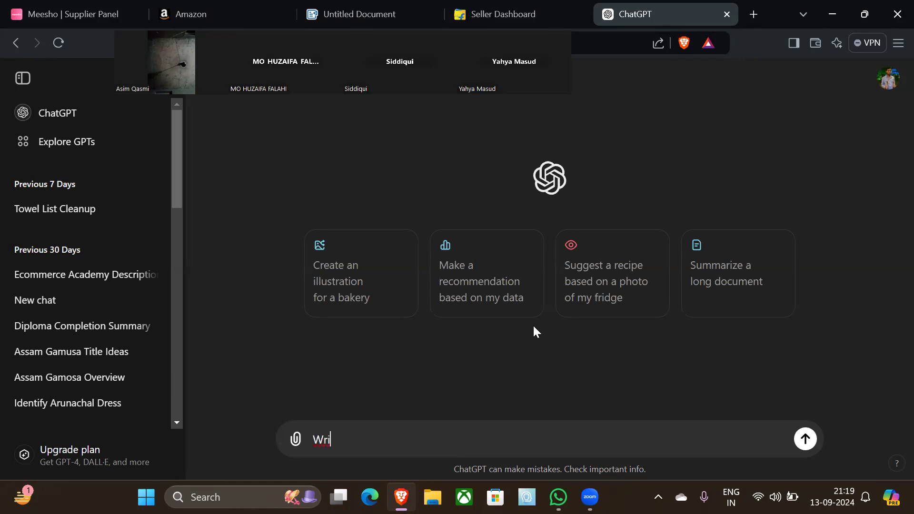
pyautogui.write('te a title for assam traditional o')
pyautogui.press('BackSpace')
pyautogui.write('towel ')
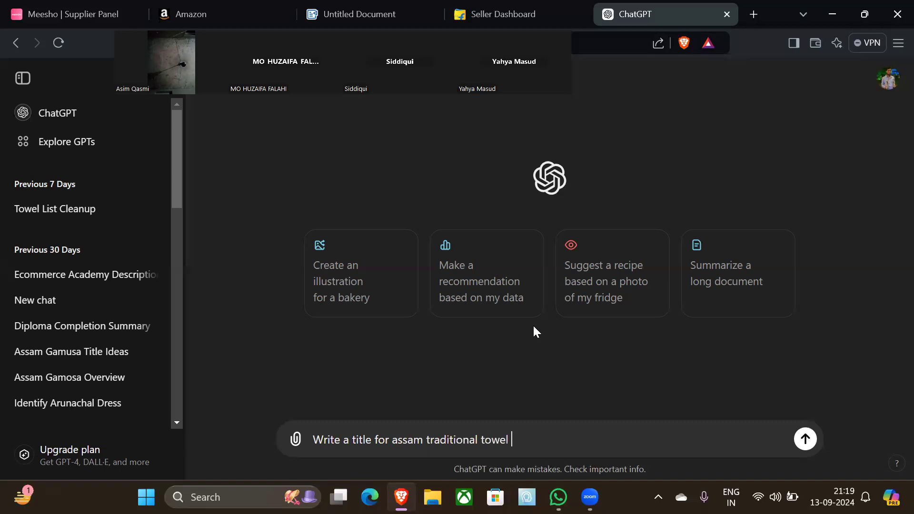
pyautogui.write('for meesho')
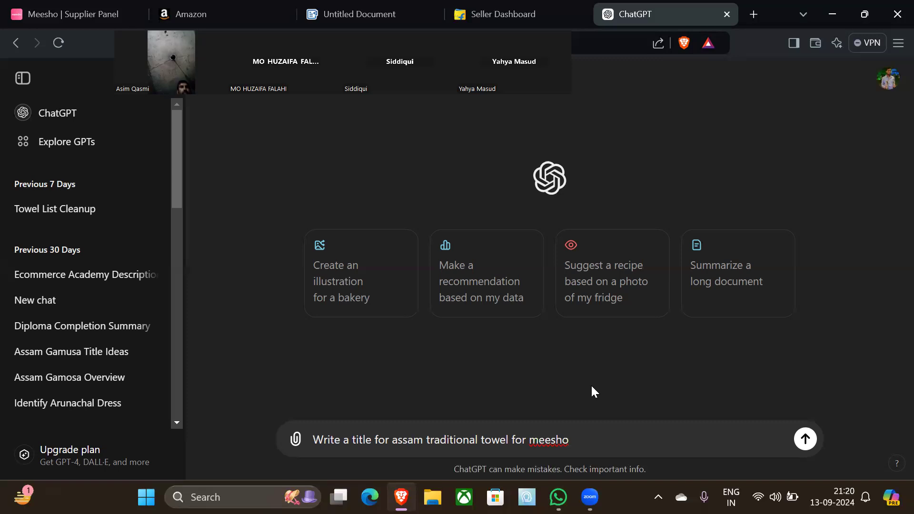
pyautogui.click(805, 438)
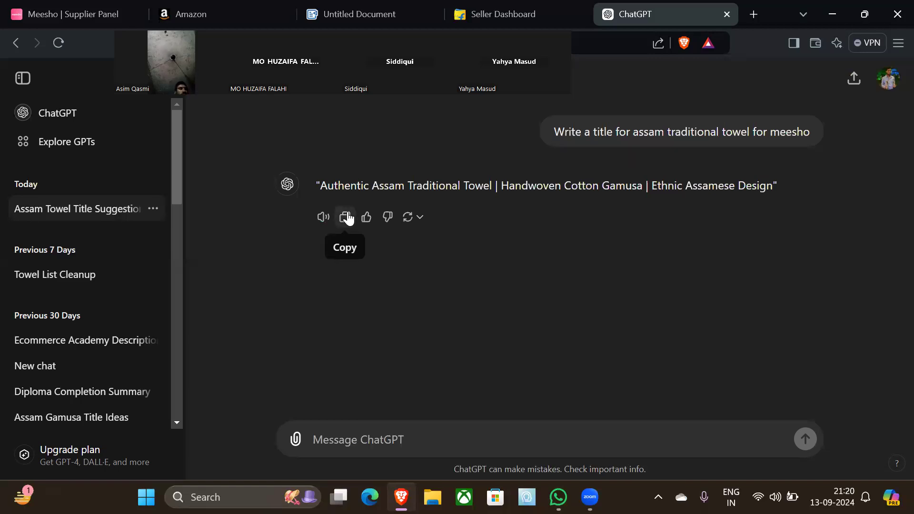
pyautogui.click(346, 218)
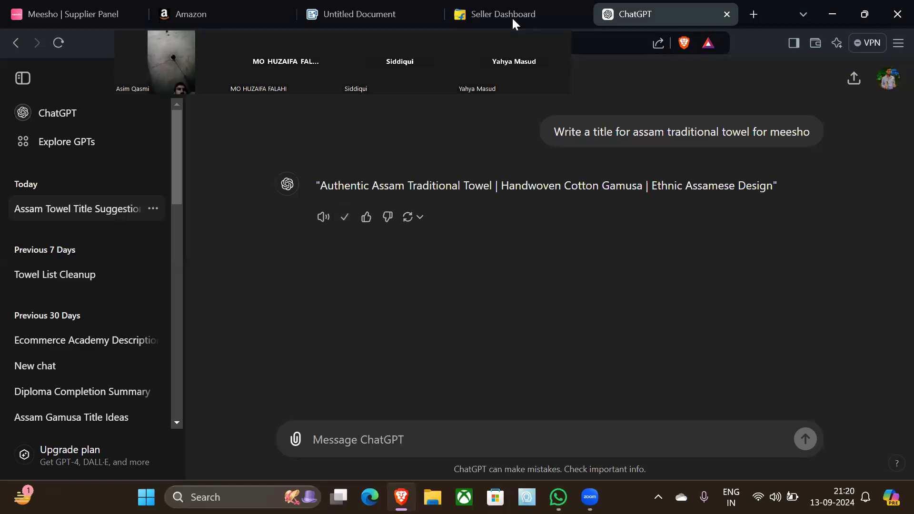
# Step: Paste the copied Authentic Assam Traditional Towel title into the Meesho Product Name field
pyautogui.click(76, 13)
pyautogui.click(266, 345)
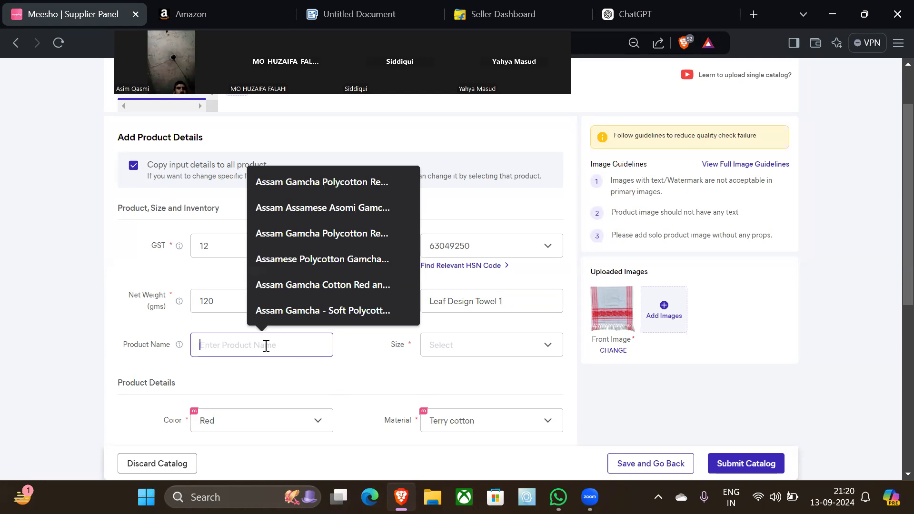
pyautogui.hotkey('ctrl', 'v')
pyautogui.click(362, 382)
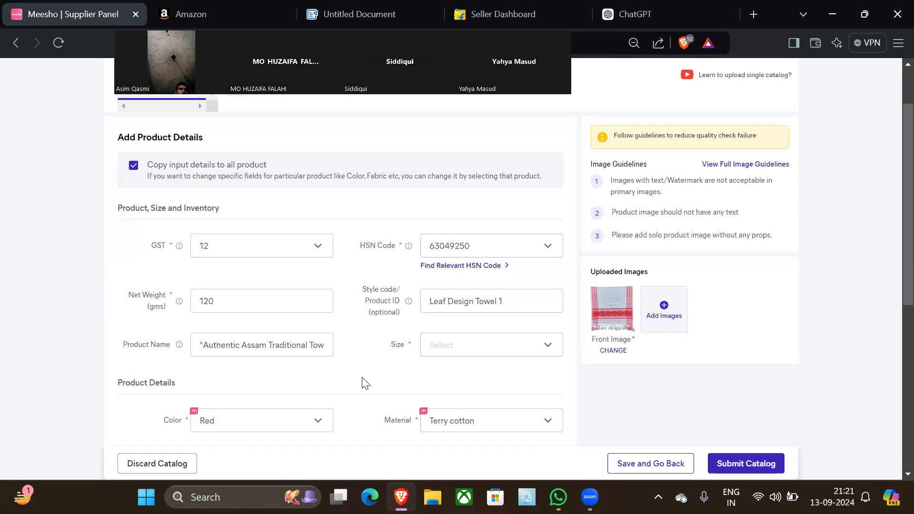
# Step: Set the towel's Size to Free Size
pyautogui.click(460, 347)
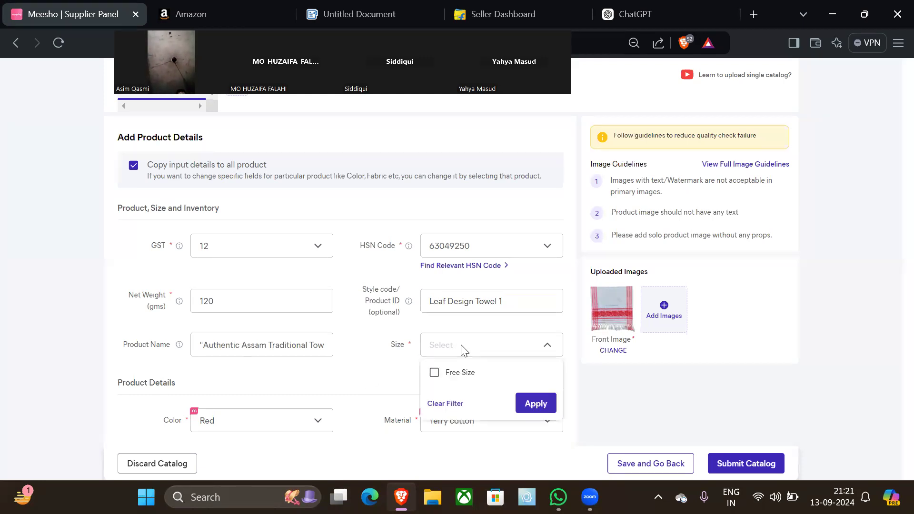
pyautogui.click(435, 374)
pyautogui.click(542, 403)
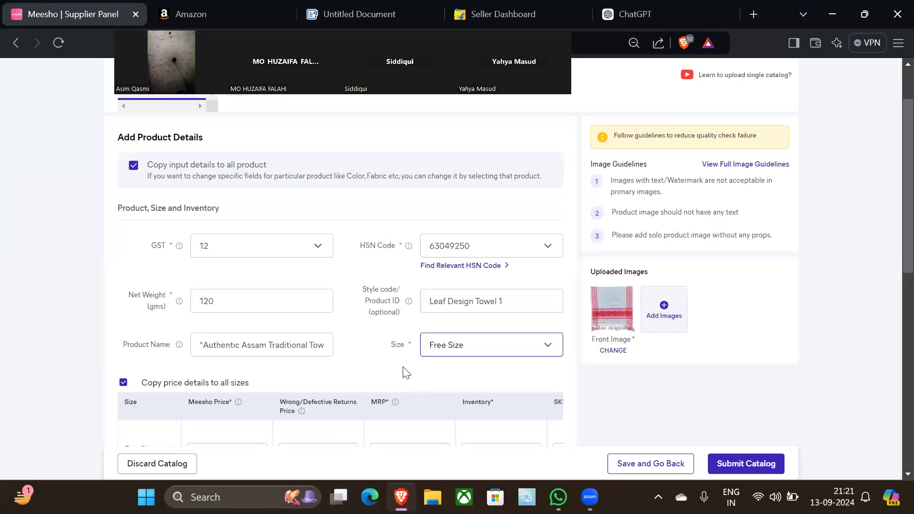
pyautogui.scroll(-1, 403, 373)
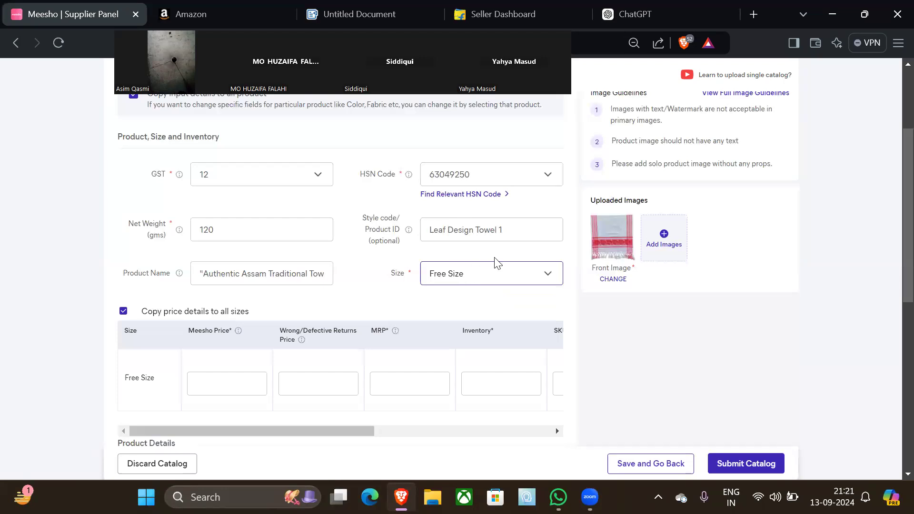
pyautogui.scroll(-5, 494, 276)
pyautogui.scroll(-2, 493, 284)
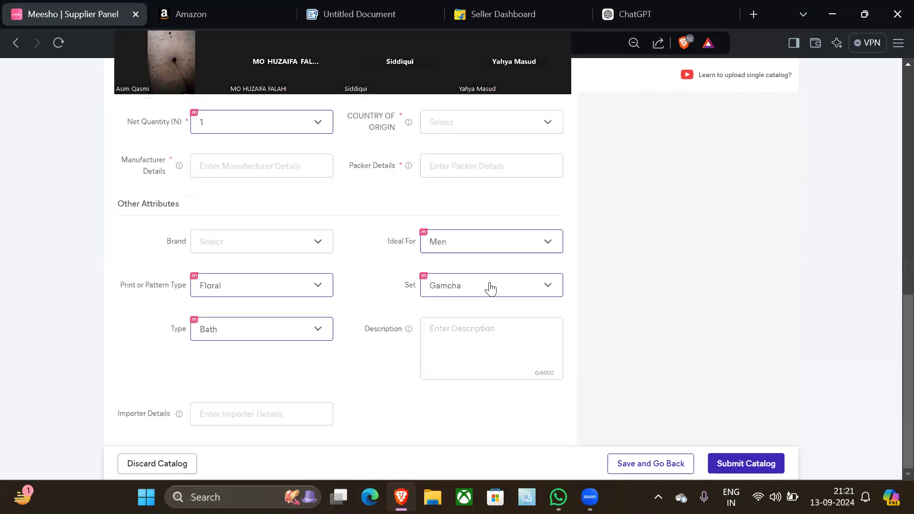
pyautogui.scroll(1, 487, 280)
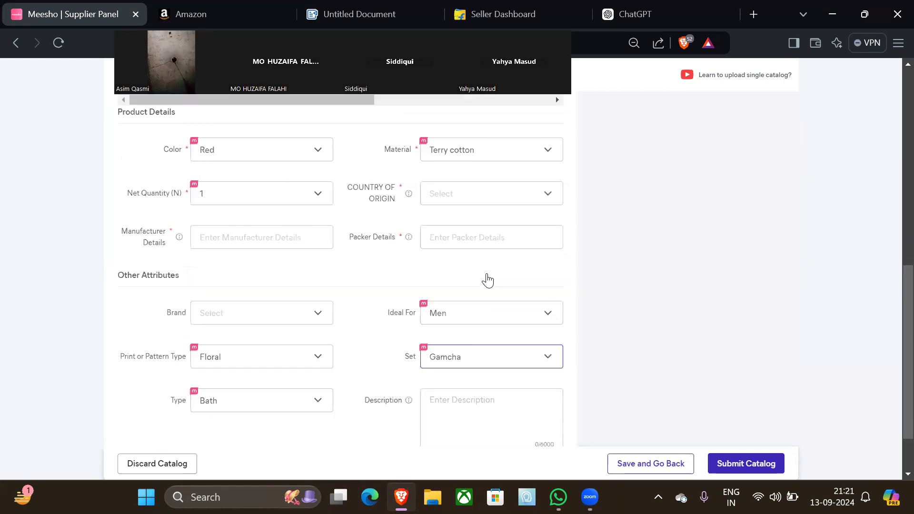
pyautogui.scroll(5, 488, 279)
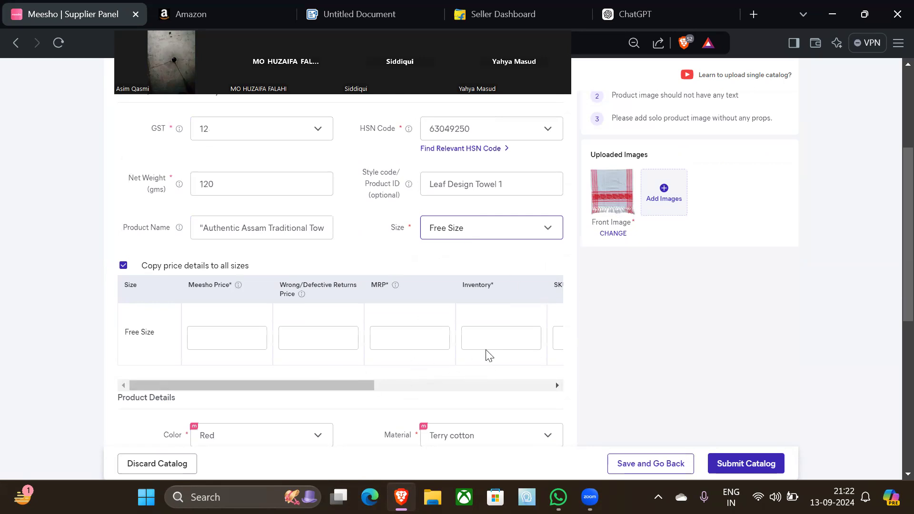
pyautogui.moveTo(372, 385); pyautogui.dragTo(467, 398)
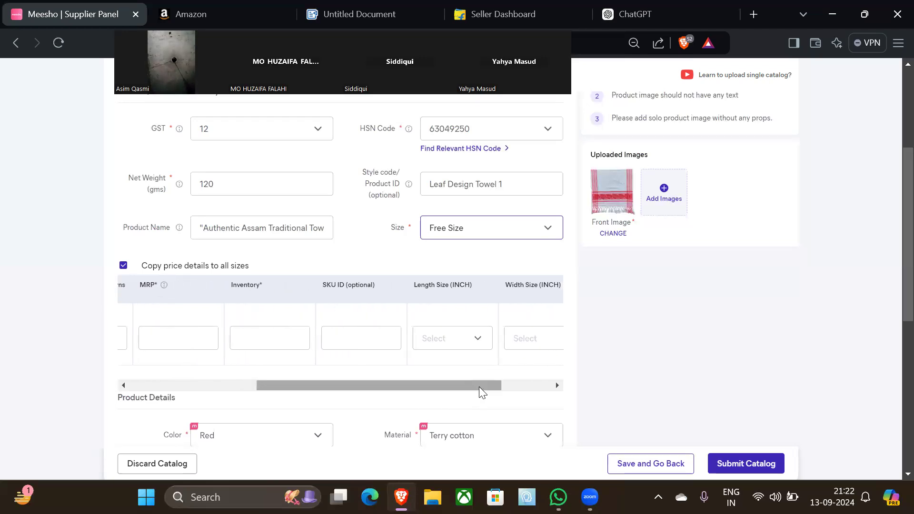
pyautogui.moveTo(446, 387); pyautogui.dragTo(257, 397)
# Step: Enter 149 as the Free Size Meesho Price, giving ₹143.12 settlement and ₹207 customer price
pyautogui.click(228, 338)
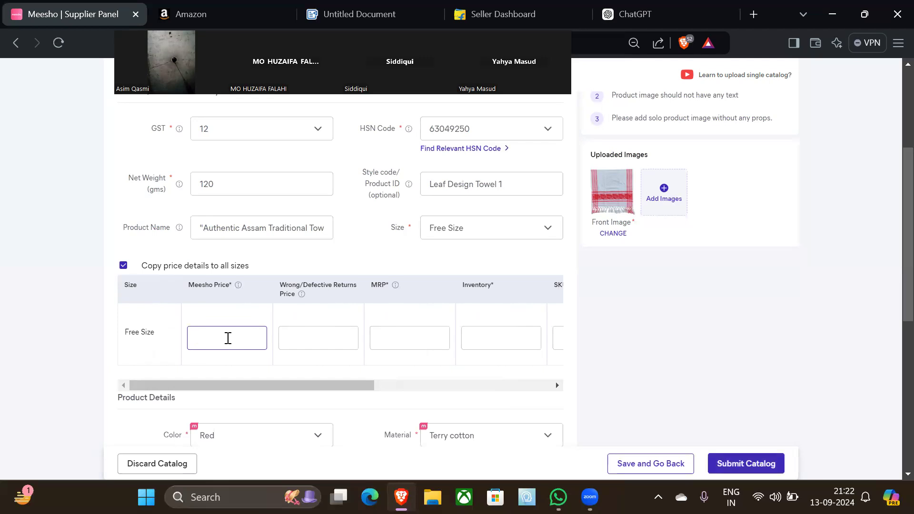
pyautogui.write('1')
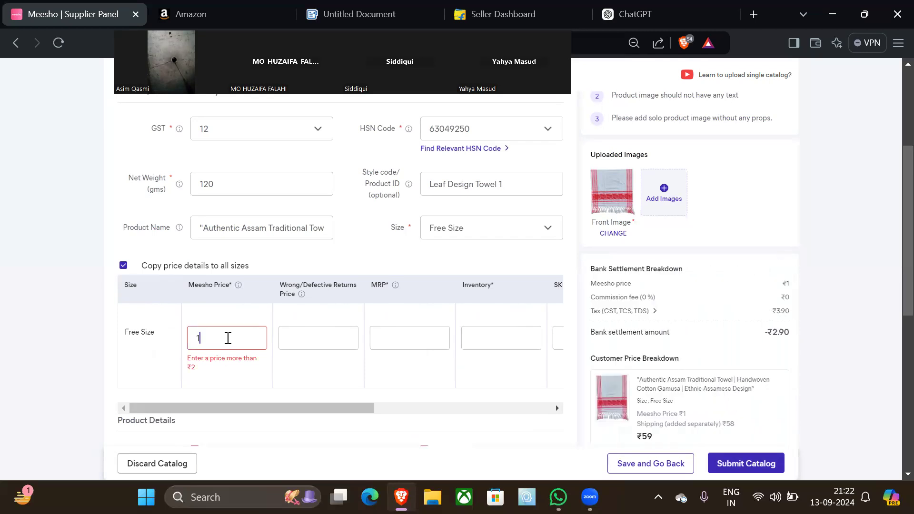
pyautogui.write('49')
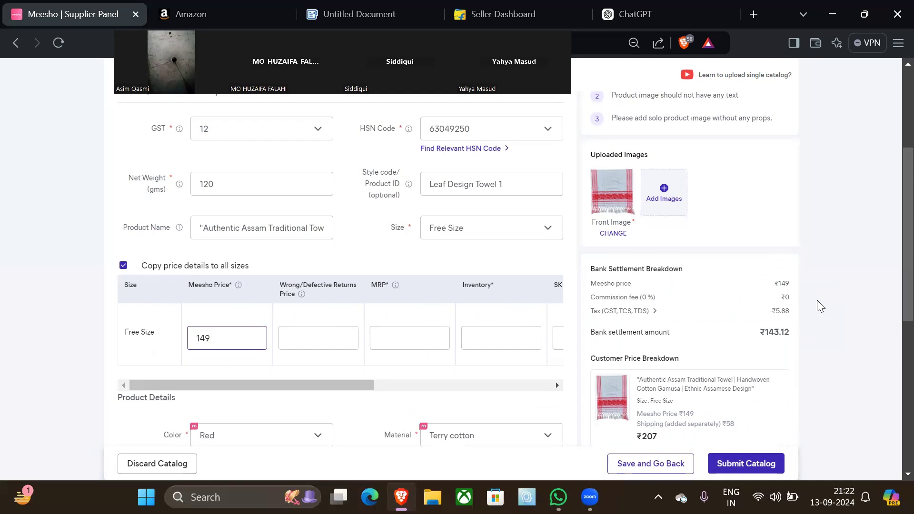
pyautogui.scroll(-1, 798, 290)
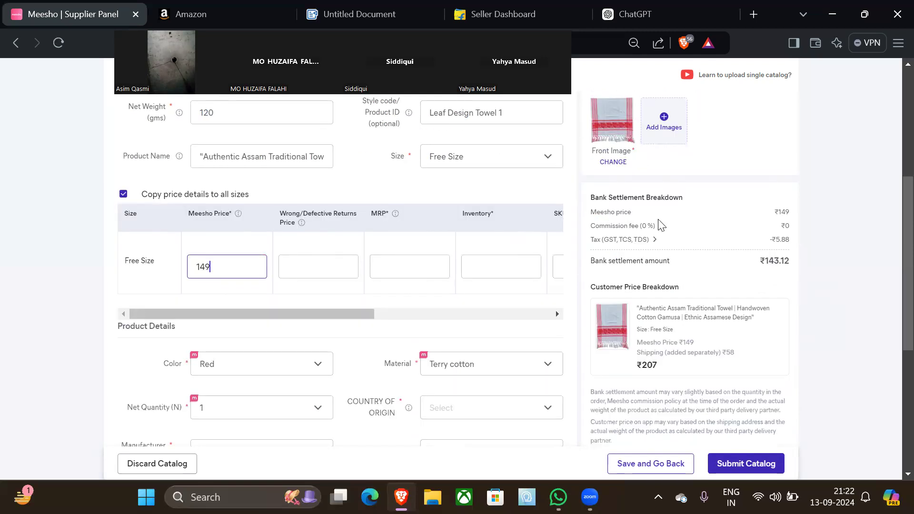
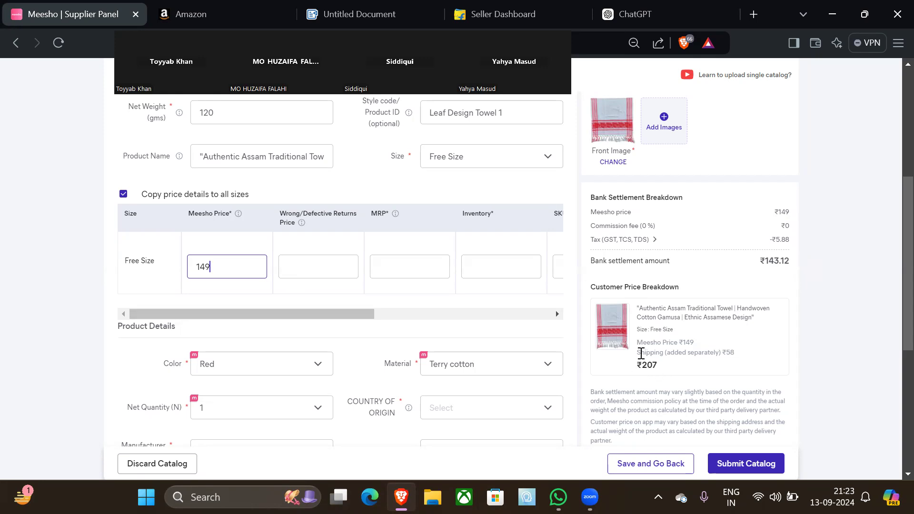
# Step: Review the customer price breakdown for the 149 Meesho price: ₹58 shipping, ₹207 total
pyautogui.moveTo(636, 344); pyautogui.dragTo(695, 346)
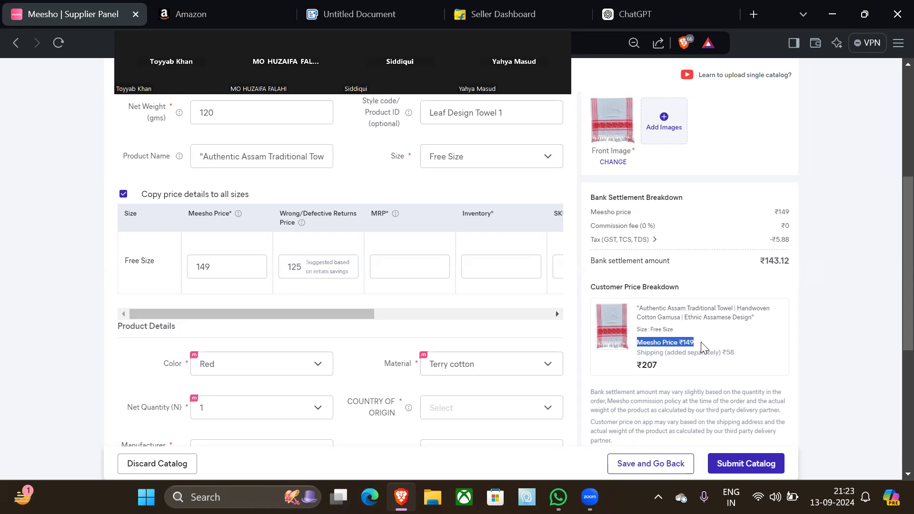
pyautogui.click(242, 269)
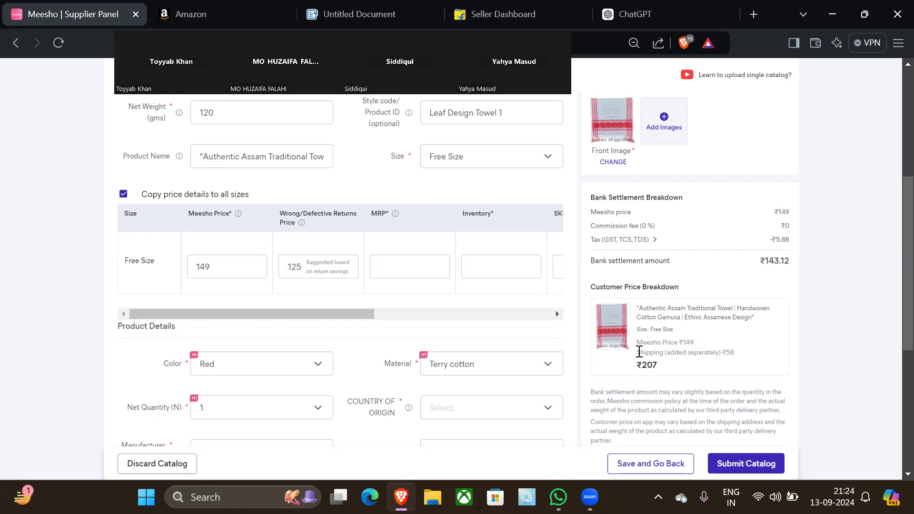
pyautogui.moveTo(637, 353); pyautogui.dragTo(728, 353)
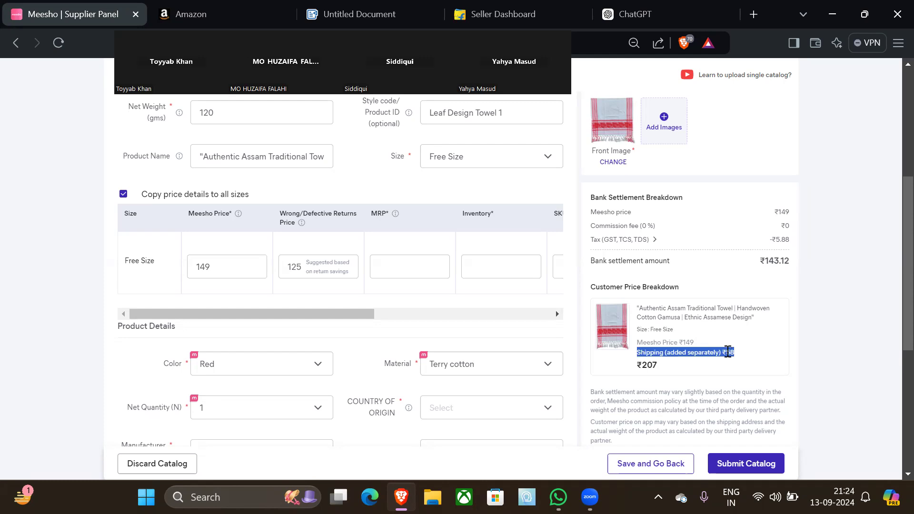
pyautogui.click(764, 349)
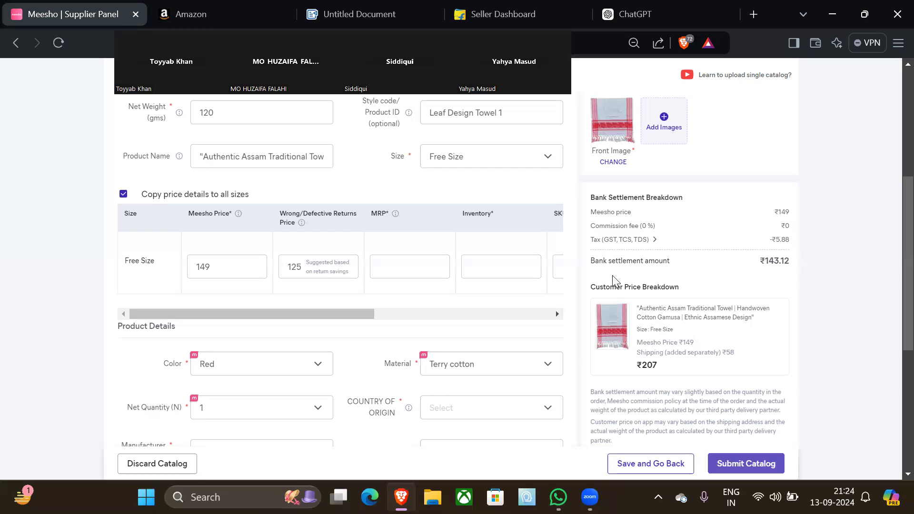
pyautogui.click(295, 270)
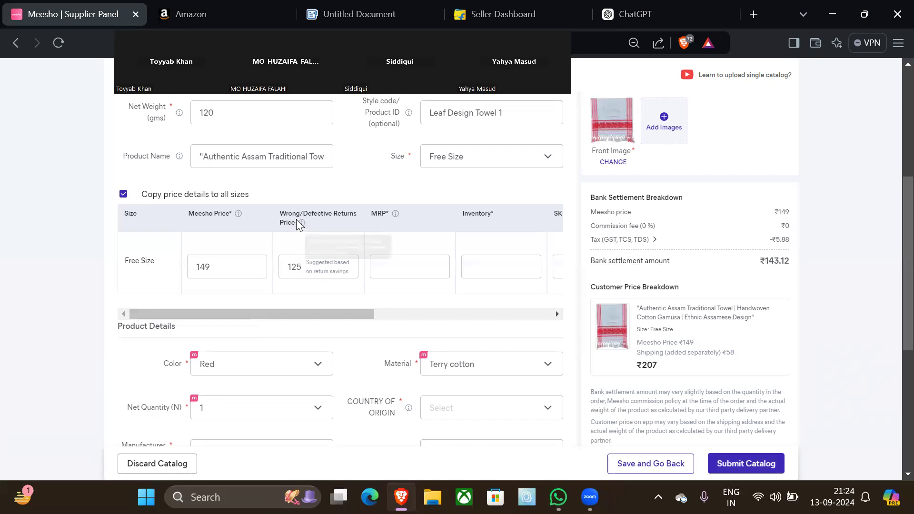
pyautogui.click(306, 272)
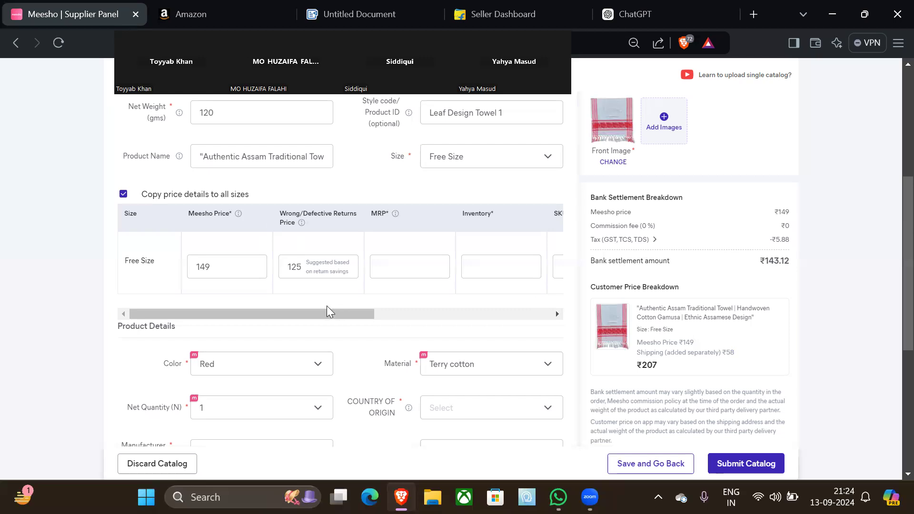
pyautogui.click(299, 269)
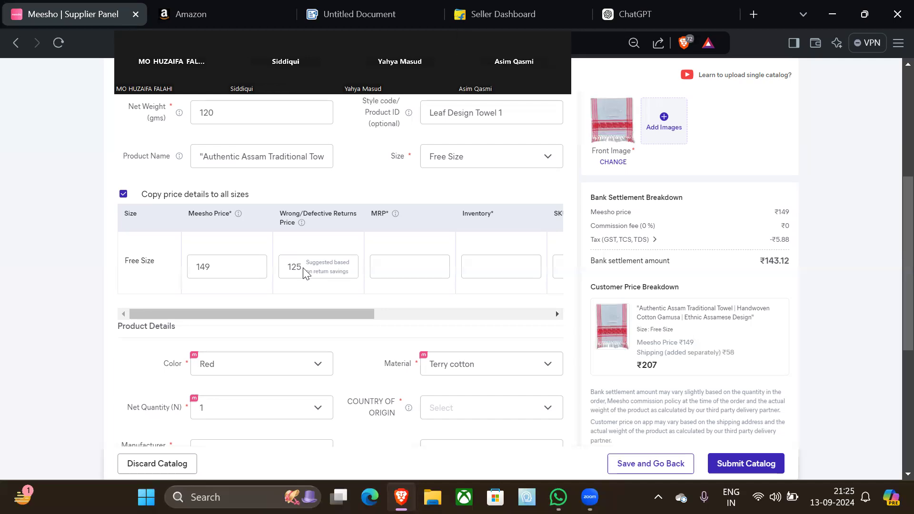
pyautogui.click(294, 269)
pyautogui.click(301, 242)
pyautogui.click(300, 266)
# Step: Change the Free Size Wrong/Defective Returns Price from 125 to 148
pyautogui.press('BackSpace')
pyautogui.press('BackSpace')
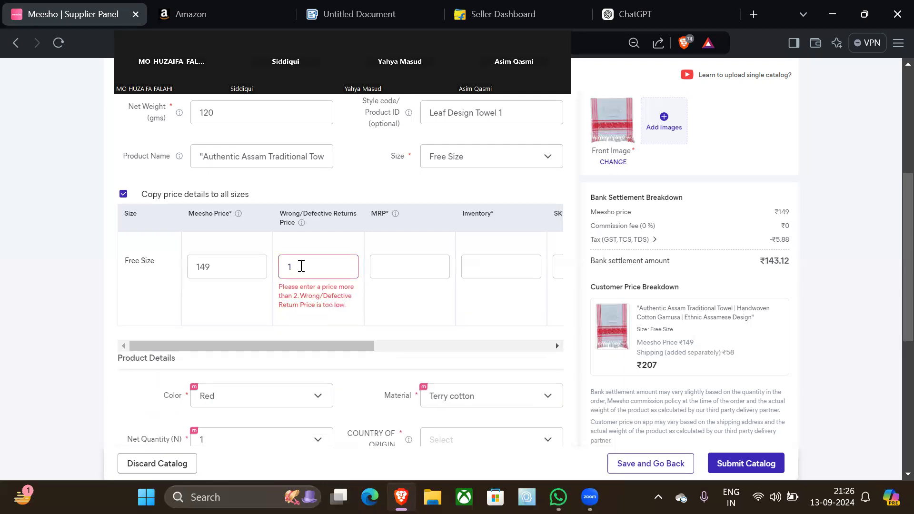
pyautogui.write('45')
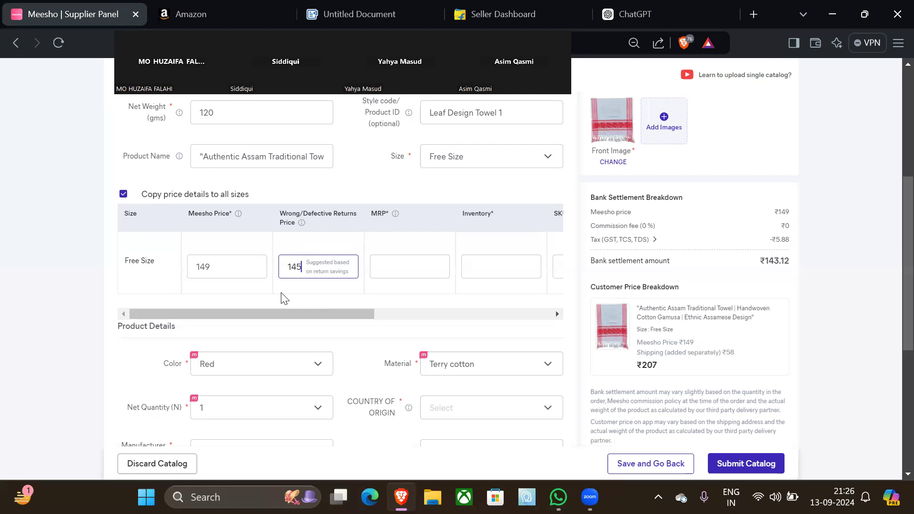
pyautogui.press('BackSpace')
pyautogui.press('BackSpace')
pyautogui.write('39')
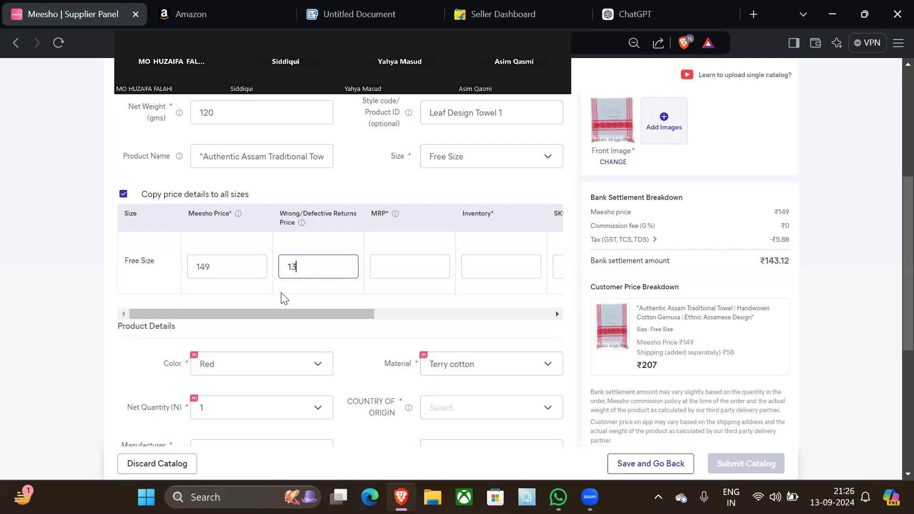
pyautogui.press('BackSpace')
pyautogui.press('BackSpace')
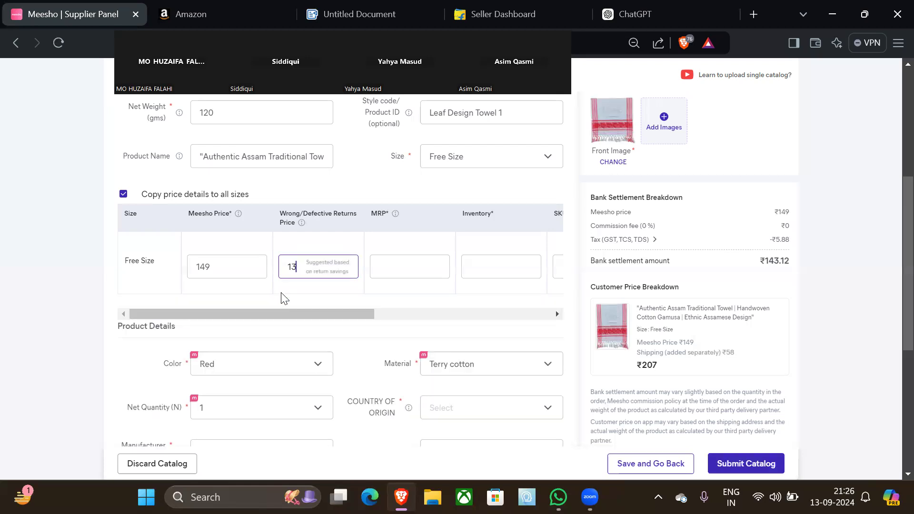
pyautogui.write('48')
pyautogui.click(395, 274)
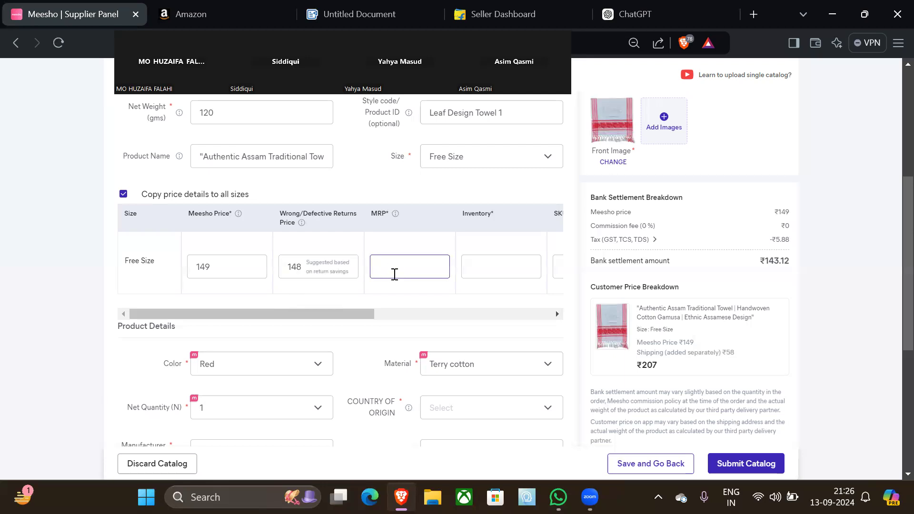
# Step: Enter 400 as the towel's MRP
pyautogui.write('400')
# Step: Raise the Meesho price to 200 and the returns price to 199, giving ₹258 customer price
pyautogui.moveTo(233, 263); pyautogui.dragTo(176, 271)
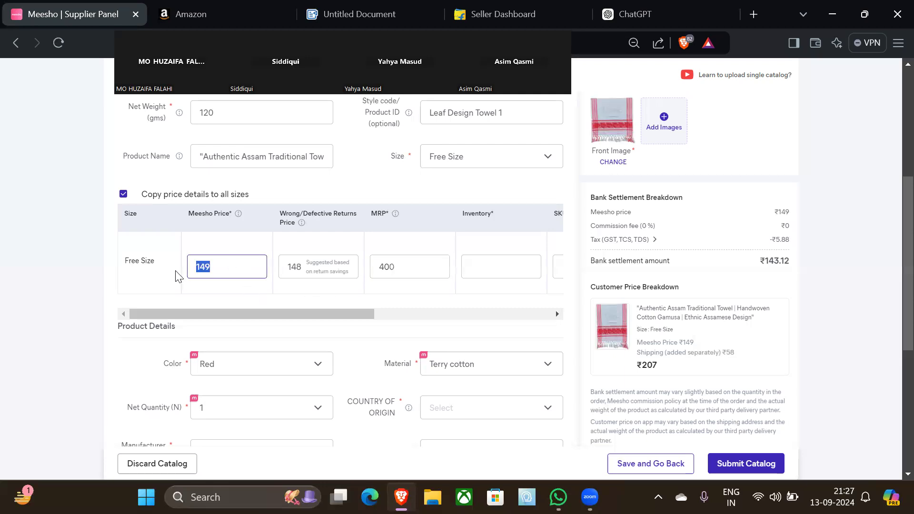
pyautogui.write('200')
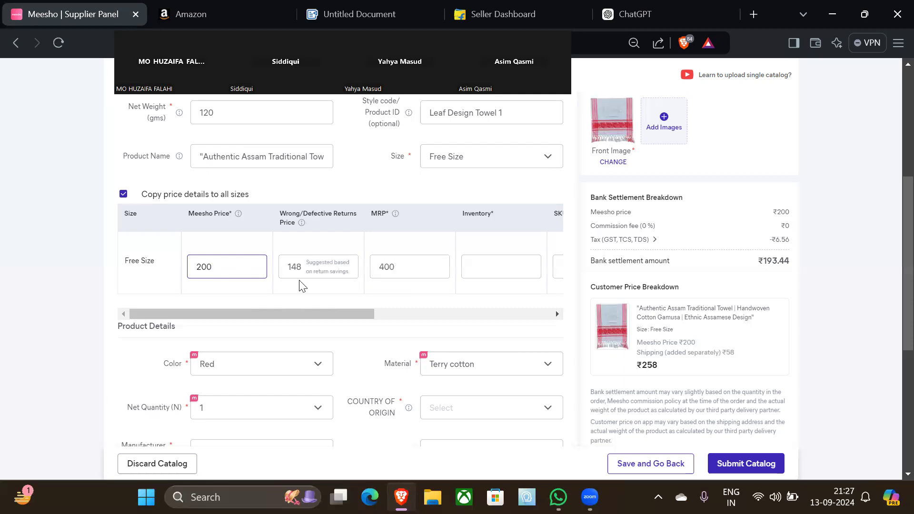
pyautogui.moveTo(301, 266); pyautogui.dragTo(282, 268)
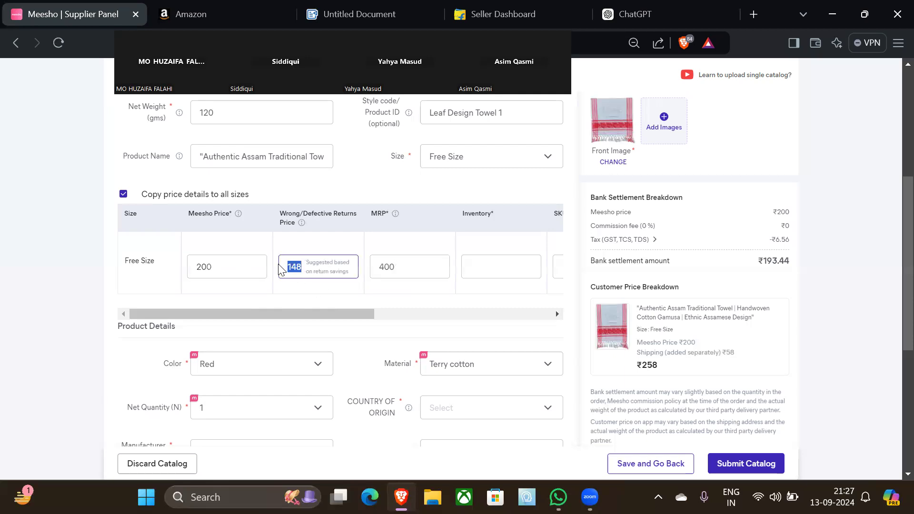
pyautogui.write('199')
pyautogui.click(239, 257)
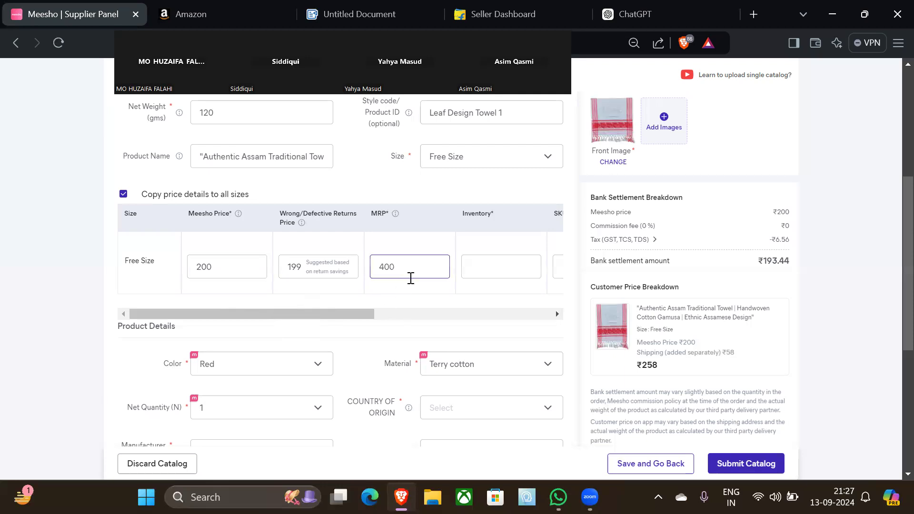
pyautogui.moveTo(362, 315); pyautogui.dragTo(429, 306)
# Step: Enter 100 as the Free Size towel's inventory
pyautogui.click(380, 272)
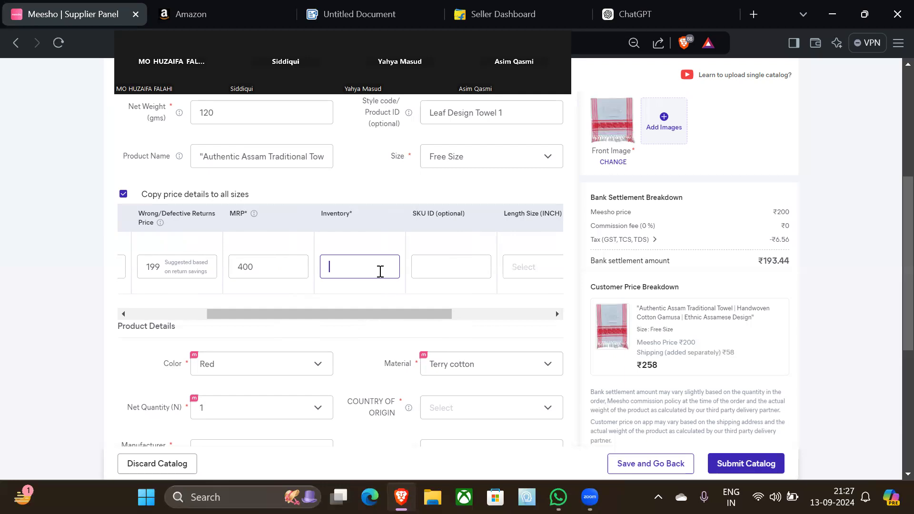
pyautogui.write('100')
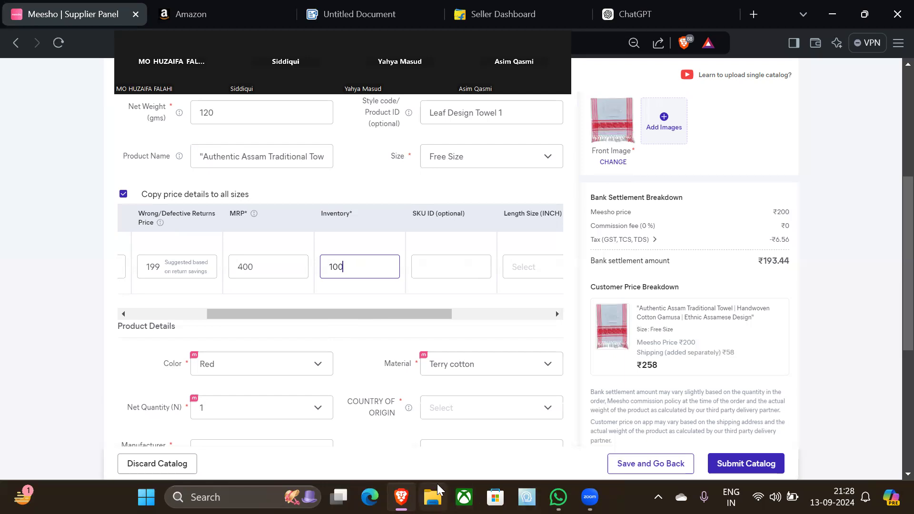
pyautogui.click(356, 178)
pyautogui.moveTo(309, 314); pyautogui.dragTo(233, 324)
pyautogui.click(235, 265)
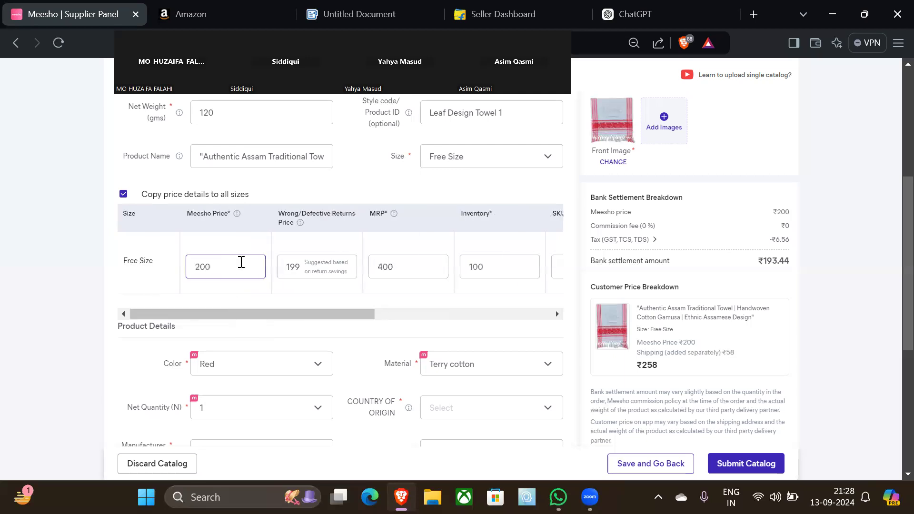
# Step: Expand the ₹6.56 tax in the bank settlement breakdown into GST, TCS and TDS
pyautogui.click(359, 190)
pyautogui.doubleClick(785, 212)
pyautogui.click(768, 241)
pyautogui.moveTo(772, 235); pyautogui.dragTo(789, 235)
pyautogui.click(790, 239)
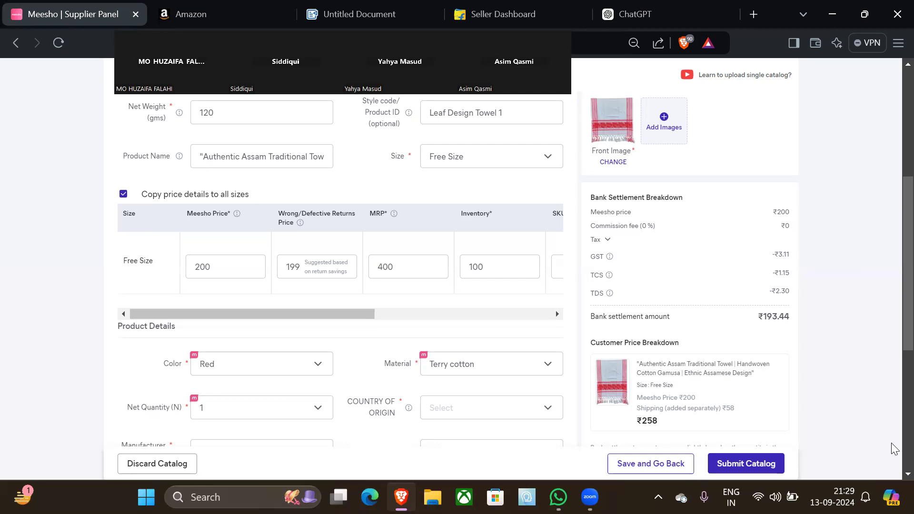
pyautogui.moveTo(348, 316); pyautogui.dragTo(444, 333)
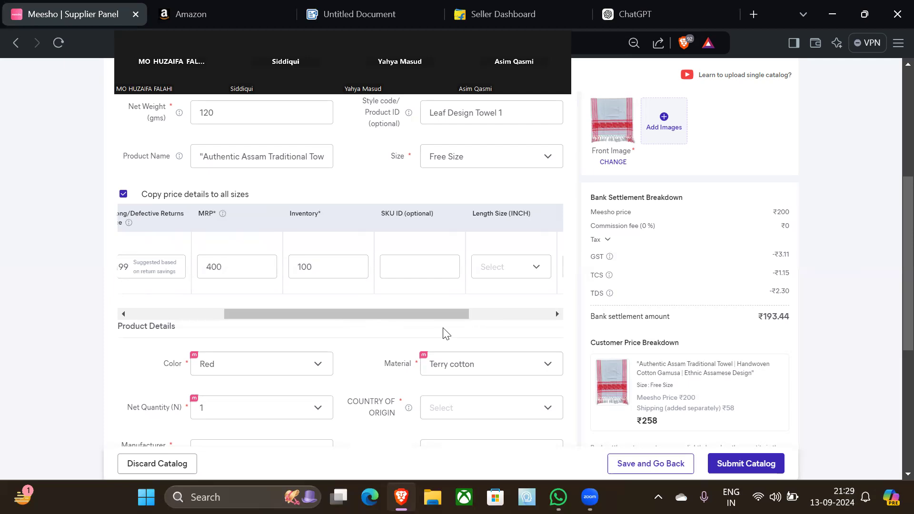
pyautogui.click(443, 327)
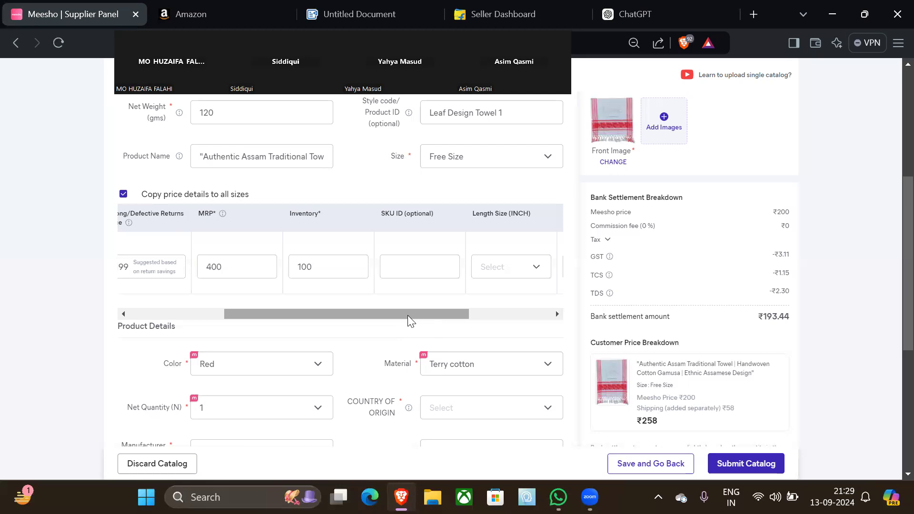
pyautogui.moveTo(330, 213); pyautogui.dragTo(295, 210)
pyautogui.click(362, 195)
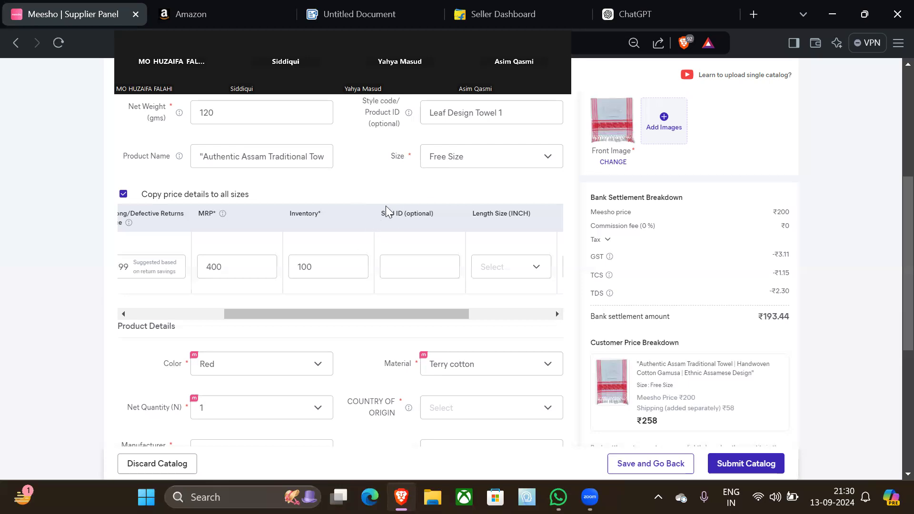
pyautogui.moveTo(380, 213); pyautogui.dragTo(398, 213)
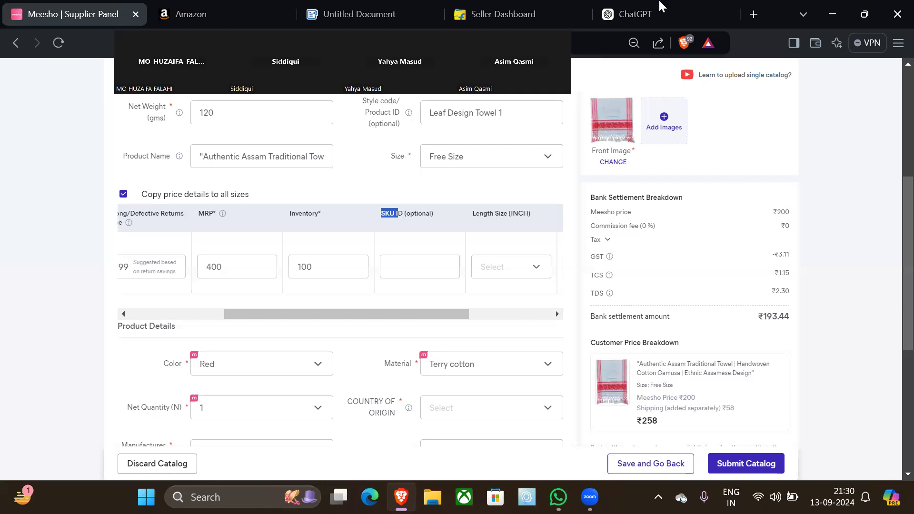
# Step: Search Google for 'SKU Full form' in a new tab
pyautogui.click(760, 19)
pyautogui.write('sk')
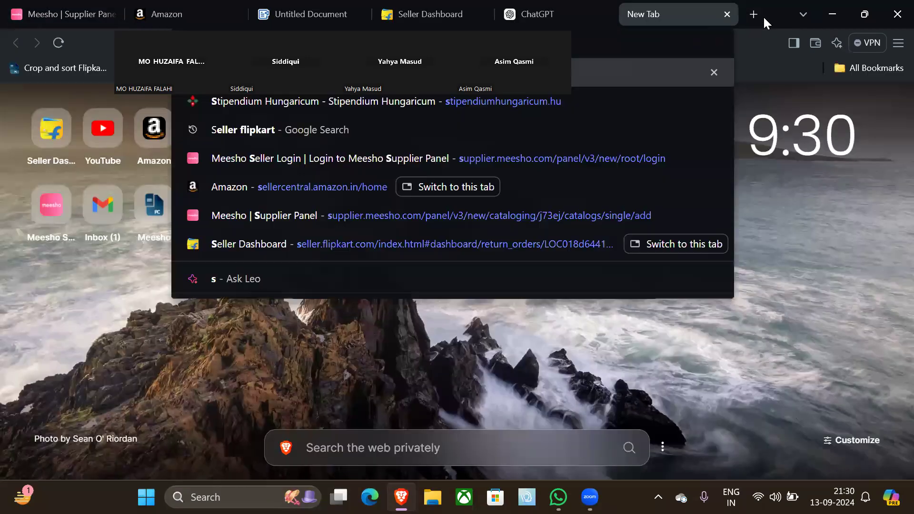
pyautogui.press('BackSpace')
pyautogui.press('BackSpace')
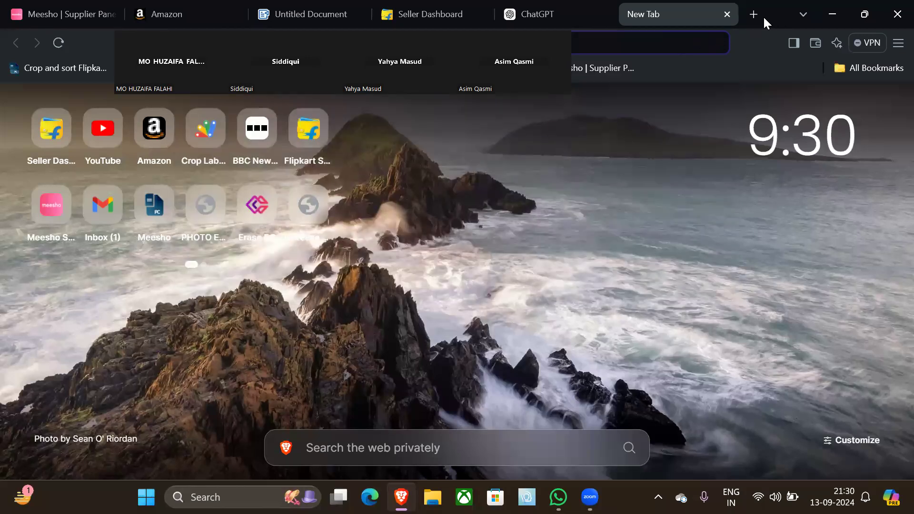
pyautogui.write('s')
pyautogui.press('BackSpace')
pyautogui.write('SKU I')
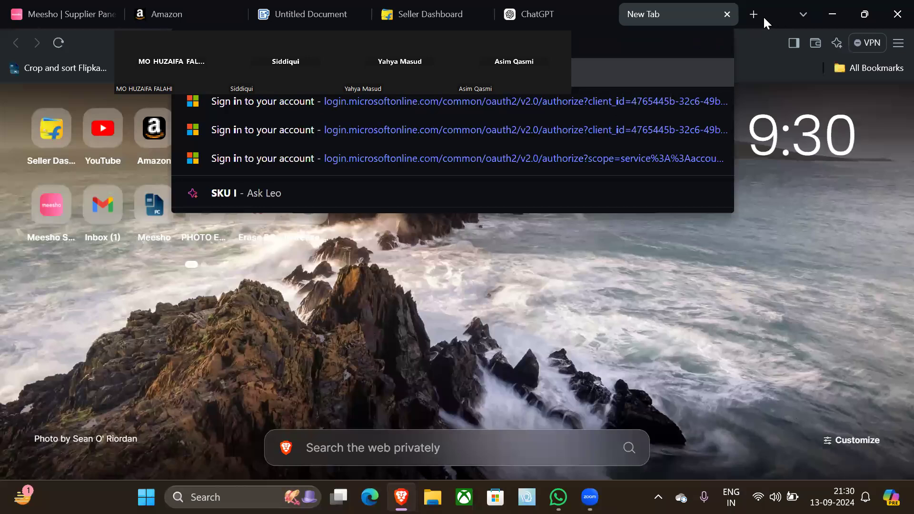
pyautogui.press('BackSpace')
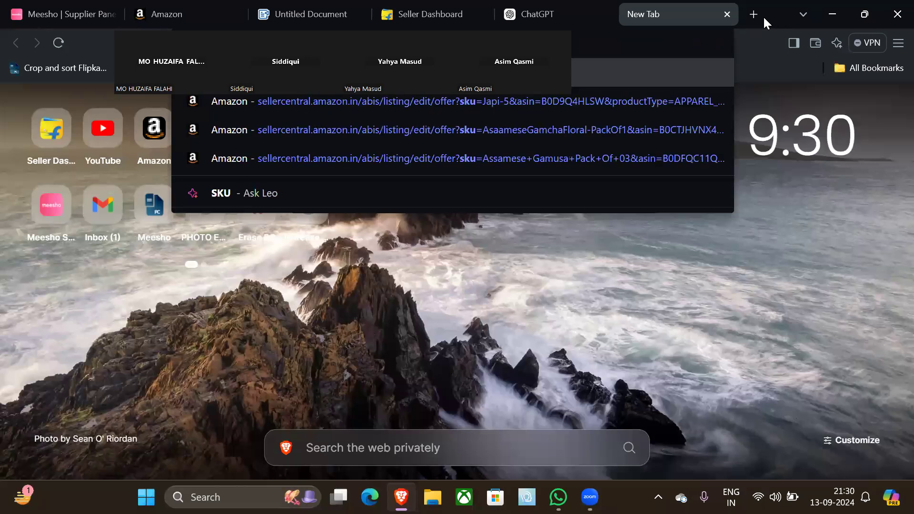
pyautogui.write('Ful')
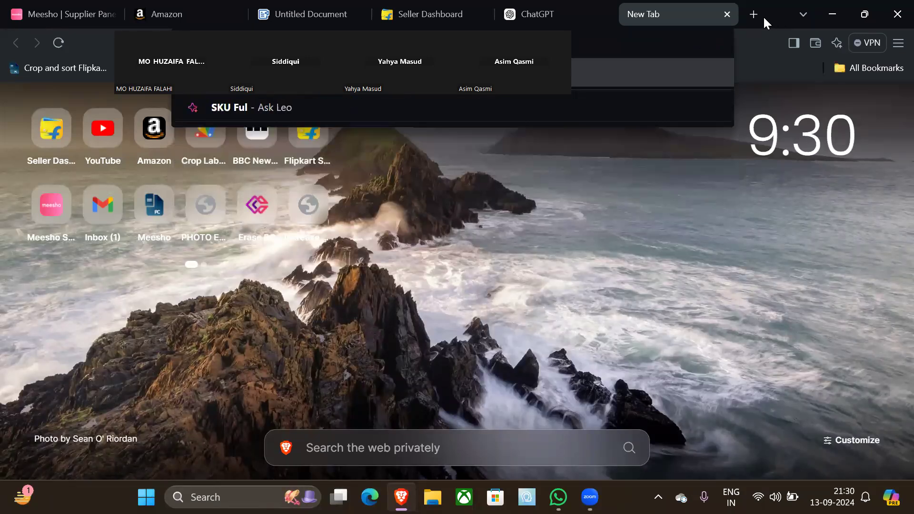
pyautogui.write('l form')
pyautogui.press('Return')
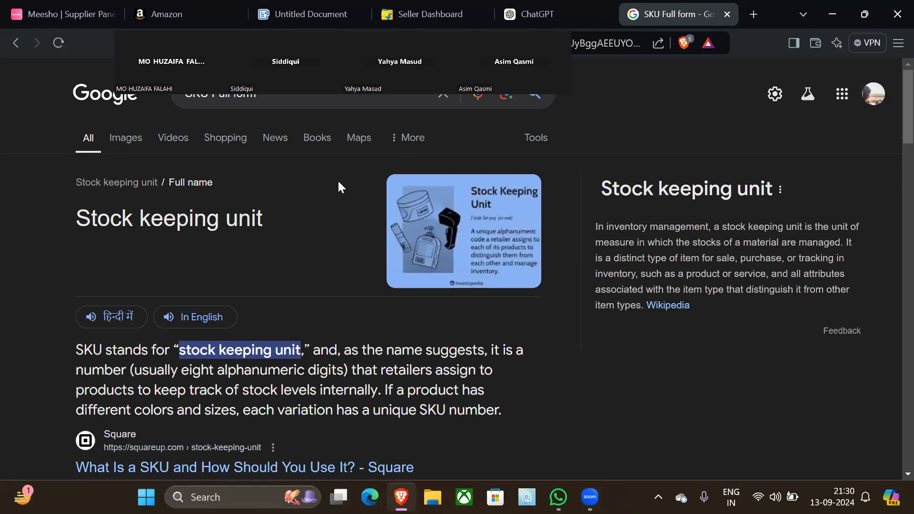
# Step: Close the SKU search tab and return to the Meesho catalog form
pyautogui.click(433, 4)
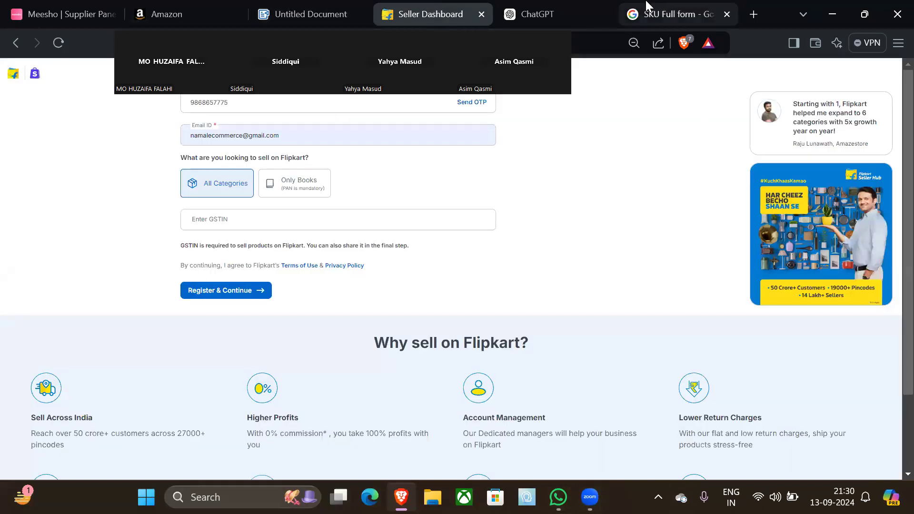
pyautogui.click(726, 15)
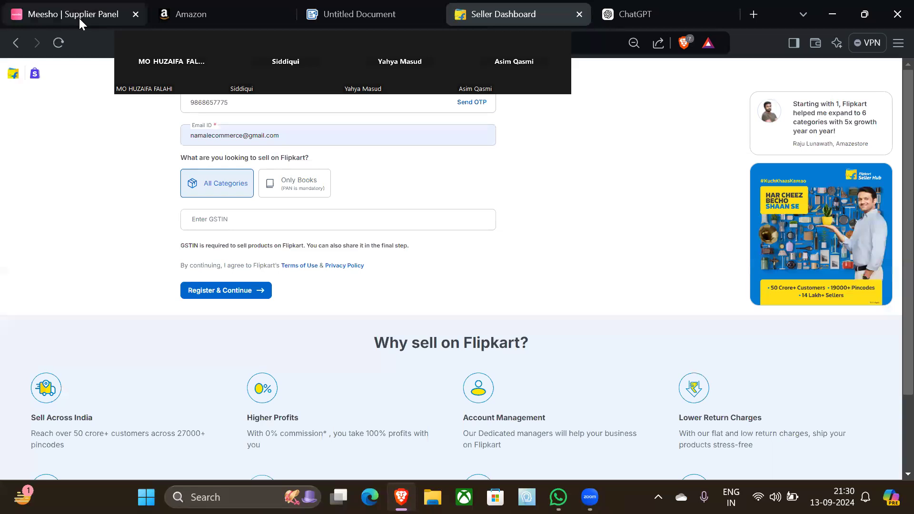
pyautogui.click(79, 16)
# Step: Copy the style code 'Leaf Design Towel 1' and paste it into the SKU ID field
pyautogui.click(431, 269)
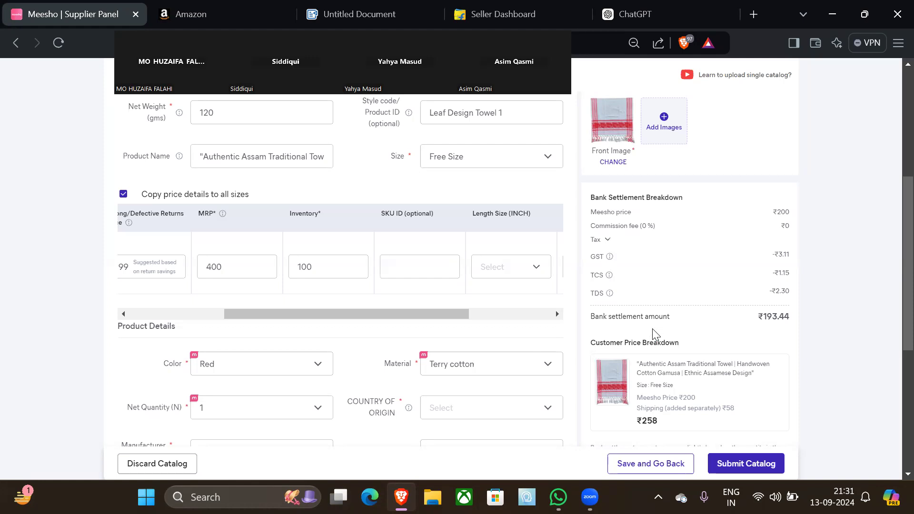
pyautogui.scroll(2, 649, 342)
pyautogui.click(508, 184)
pyautogui.moveTo(506, 185); pyautogui.dragTo(419, 203)
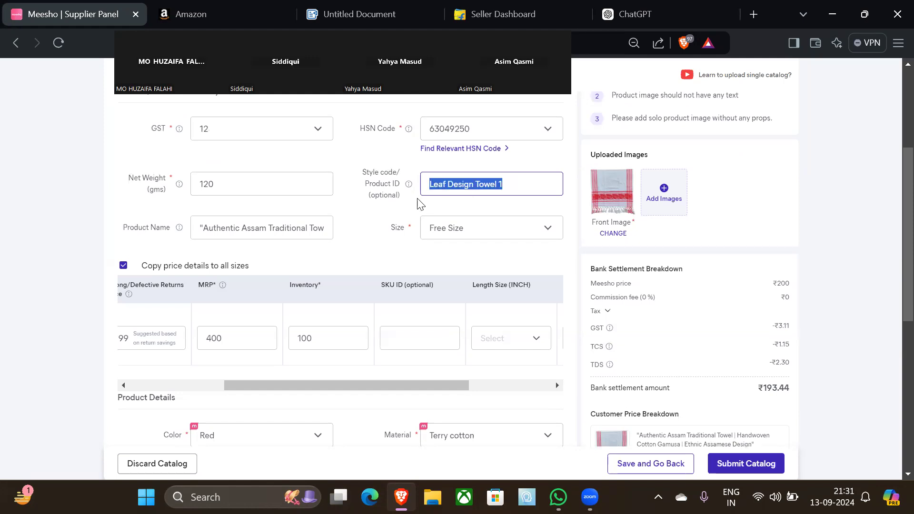
pyautogui.rightClick(457, 182)
pyautogui.click(499, 240)
pyautogui.click(424, 335)
pyautogui.hotkey('ctrl', 'v')
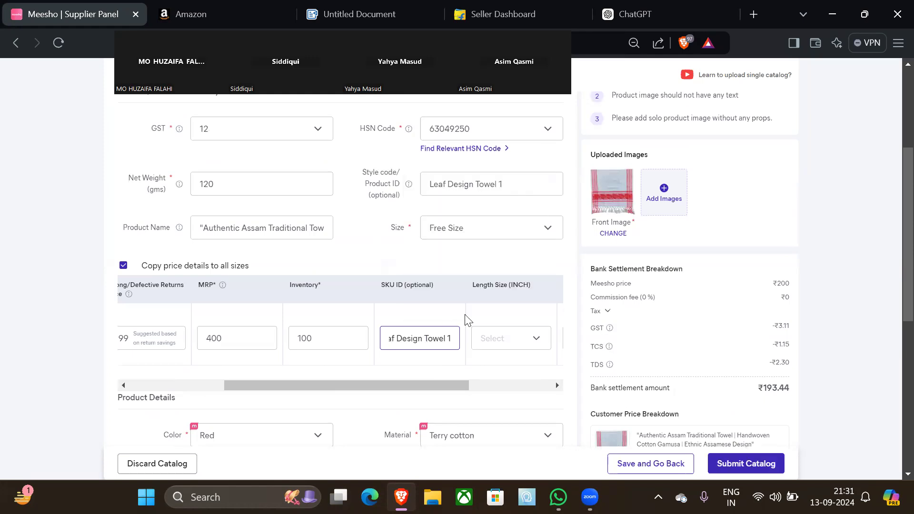
pyautogui.click(478, 260)
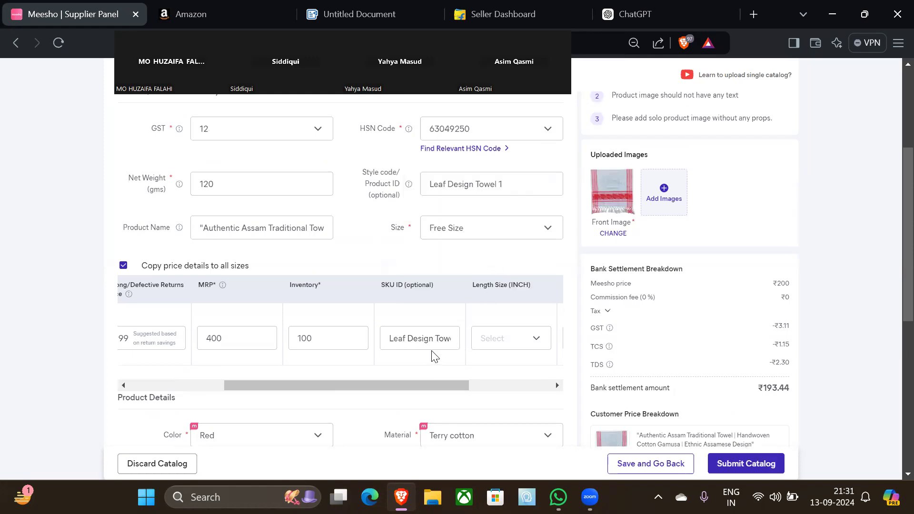
pyautogui.moveTo(455, 385); pyautogui.dragTo(552, 389)
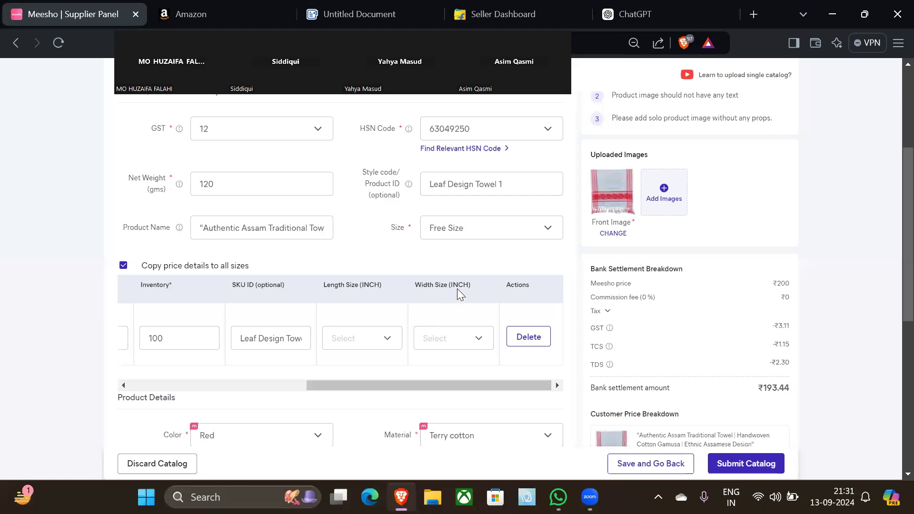
# Step: Pick 52 inches as the towel's Length Size
pyautogui.click(385, 353)
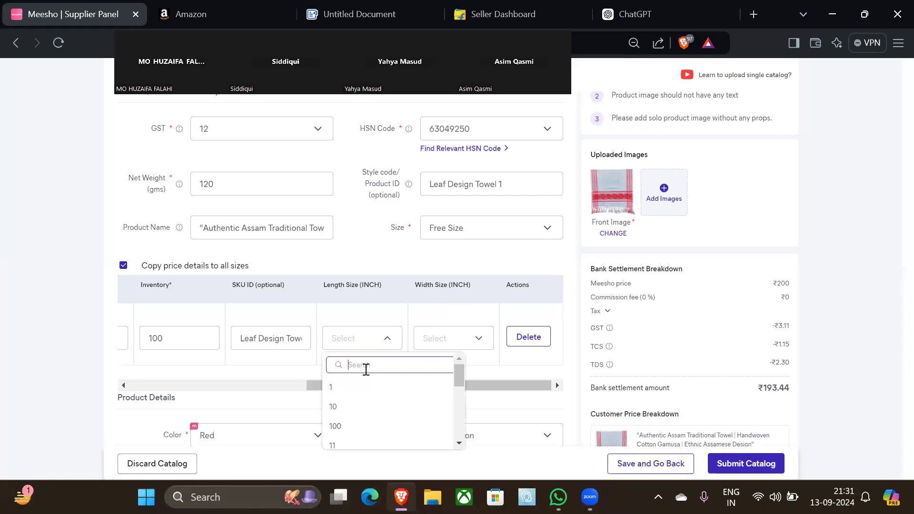
pyautogui.write('52')
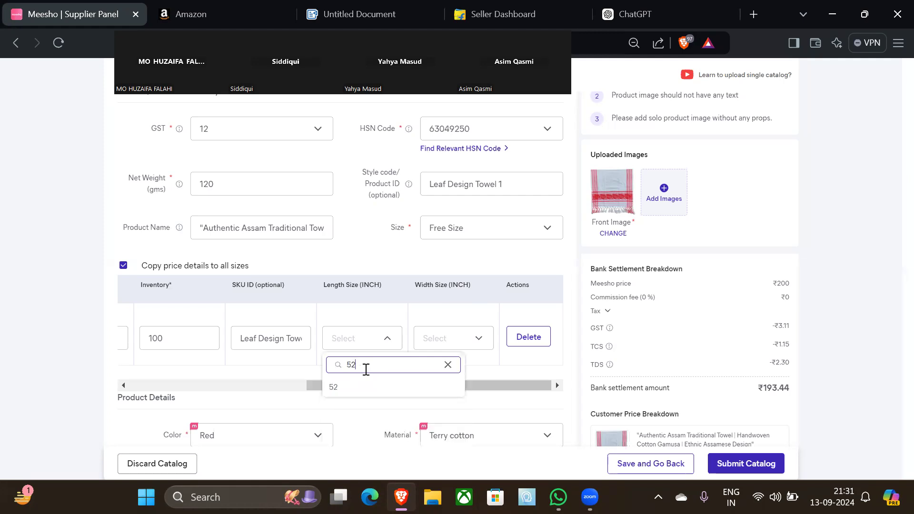
pyautogui.click(364, 396)
# Step: Pick 24 inches as the towel's Width Size
pyautogui.click(452, 338)
pyautogui.click(463, 365)
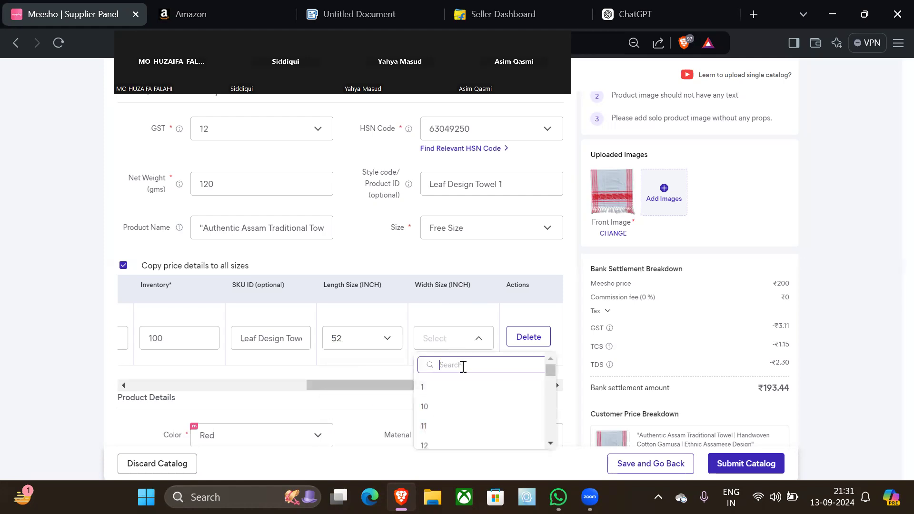
pyautogui.write('24')
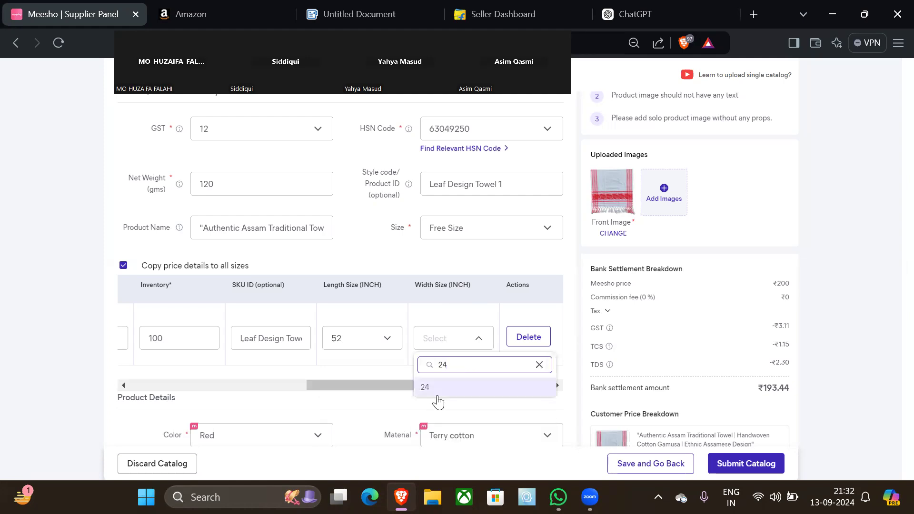
pyautogui.click(434, 388)
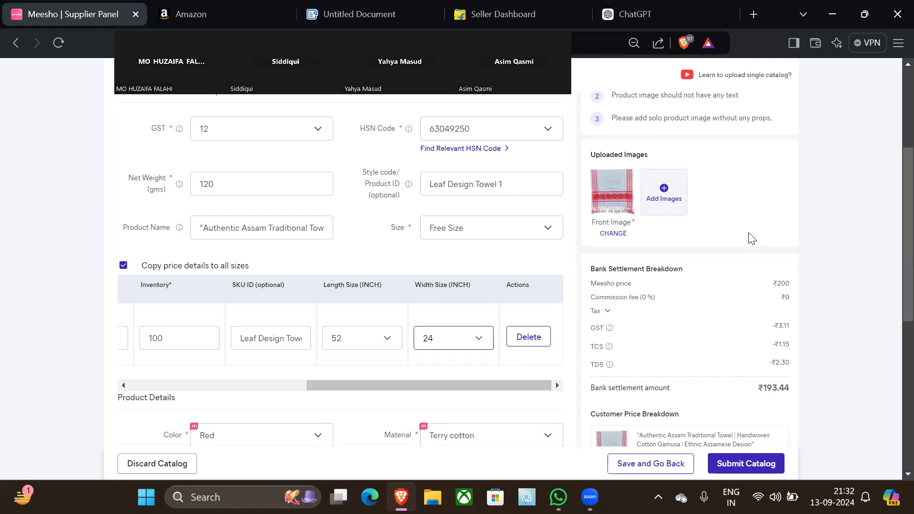
# Step: Keep Red colour, Terry cotton material and Net Quantity 1 in Product Details
pyautogui.scroll(-1, 750, 238)
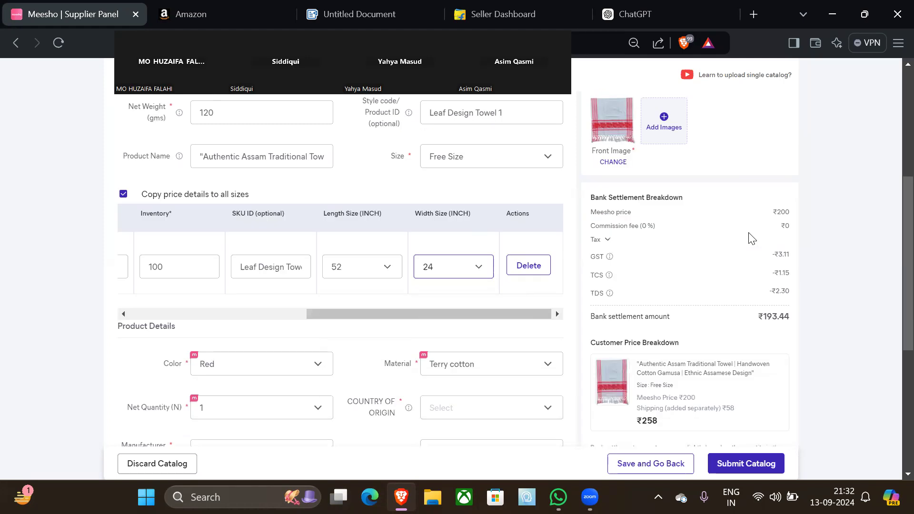
pyautogui.scroll(-1, 750, 238)
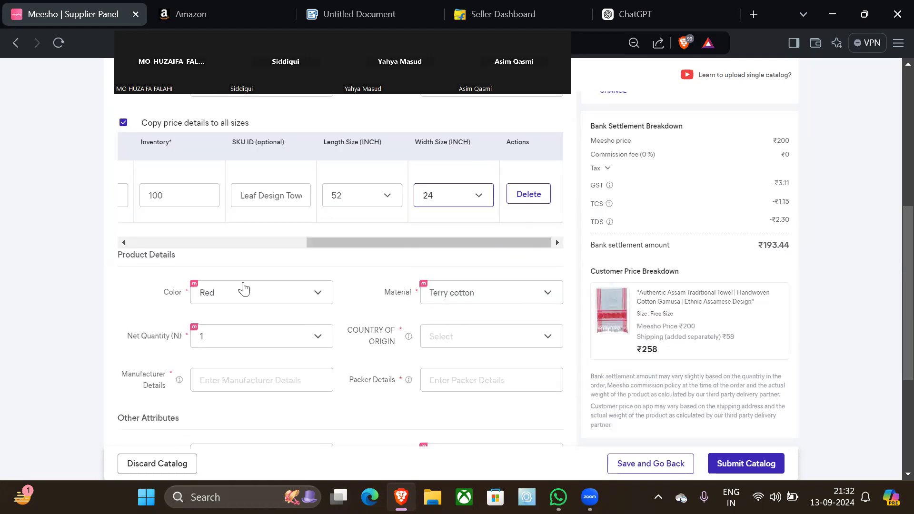
pyautogui.click(287, 300)
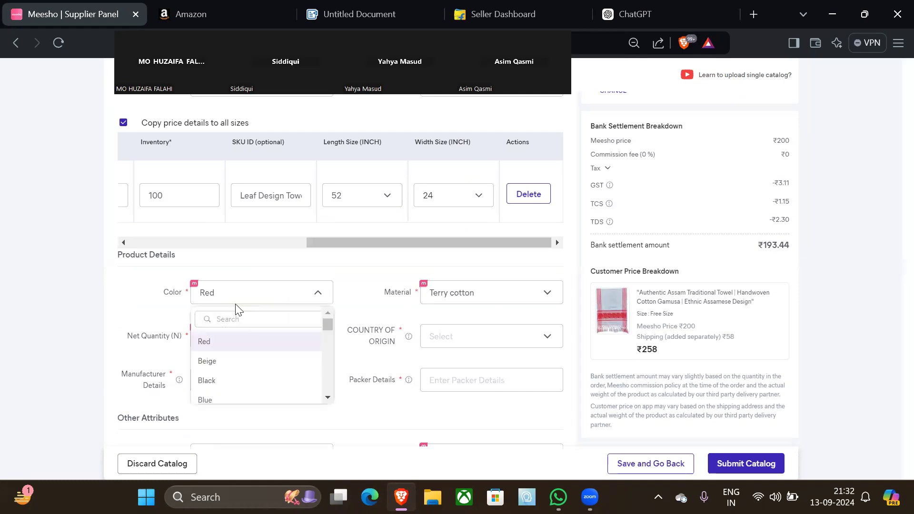
pyautogui.click(271, 343)
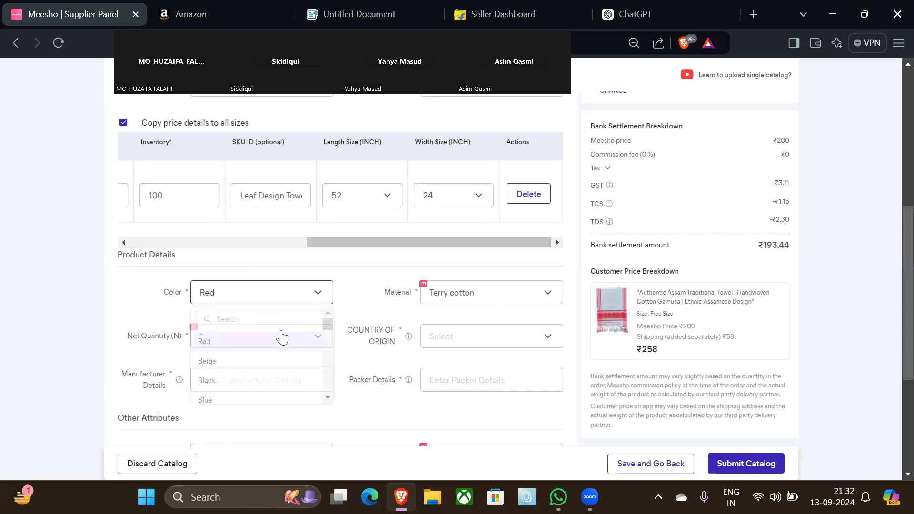
pyautogui.click(482, 303)
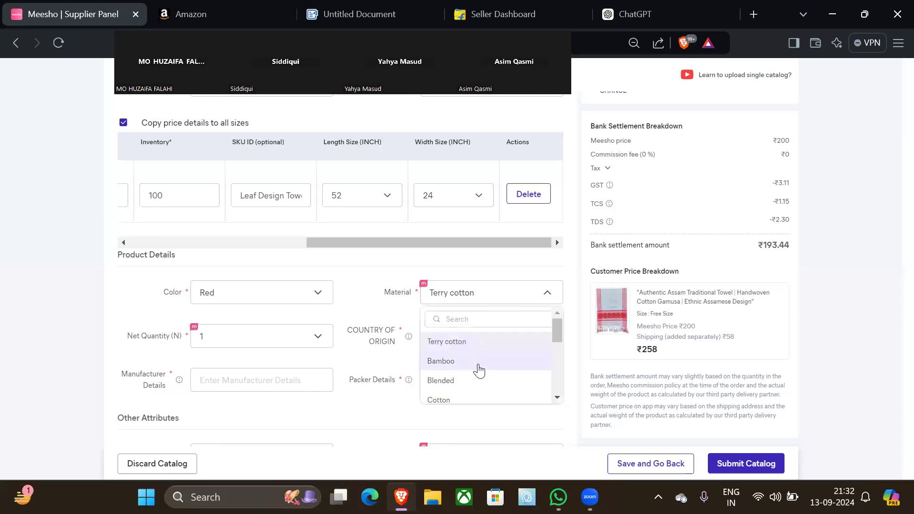
pyautogui.click(471, 343)
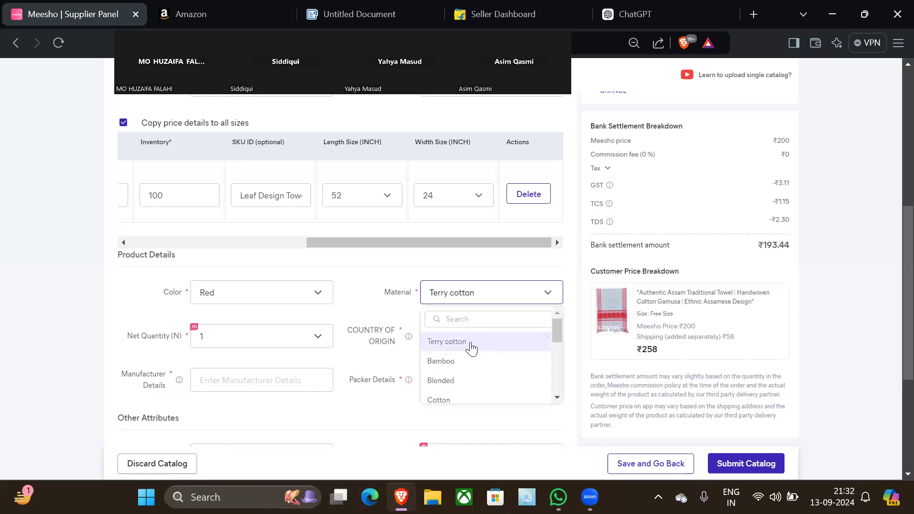
pyautogui.click(281, 343)
pyautogui.click(281, 343)
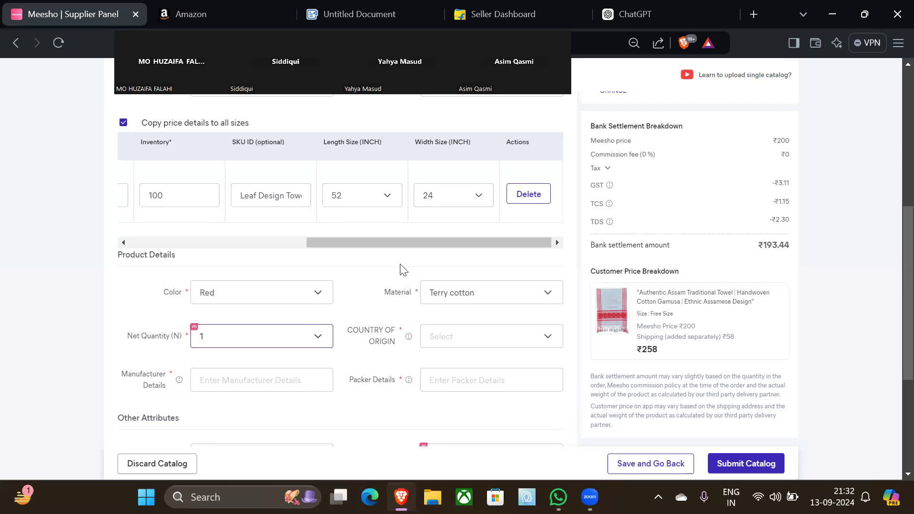
# Step: Recheck the Material options, leaving Terry cotton selected
pyautogui.scroll(6, 635, 278)
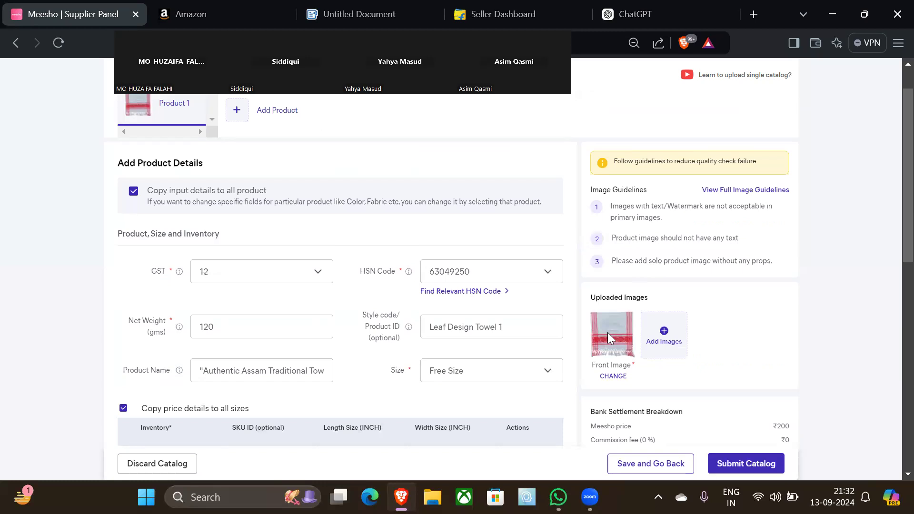
pyautogui.scroll(-2, 607, 332)
pyautogui.scroll(-3, 612, 272)
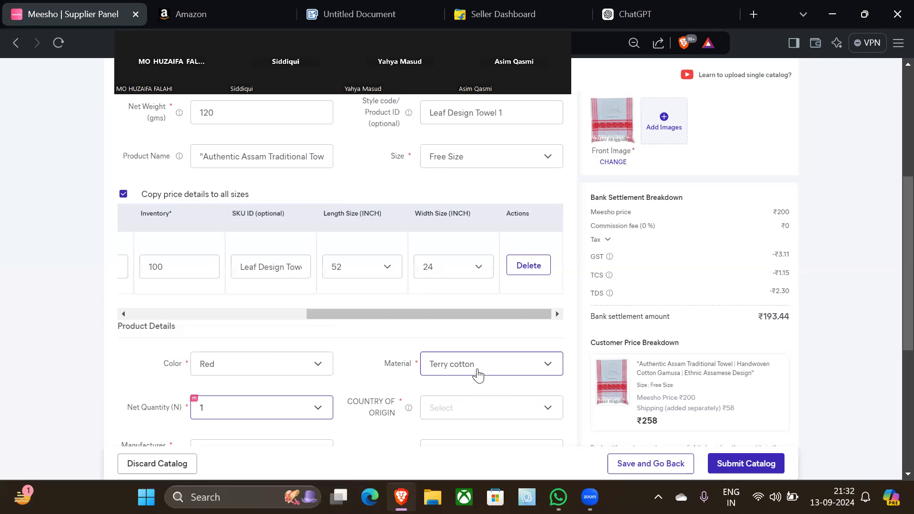
pyautogui.click(478, 374)
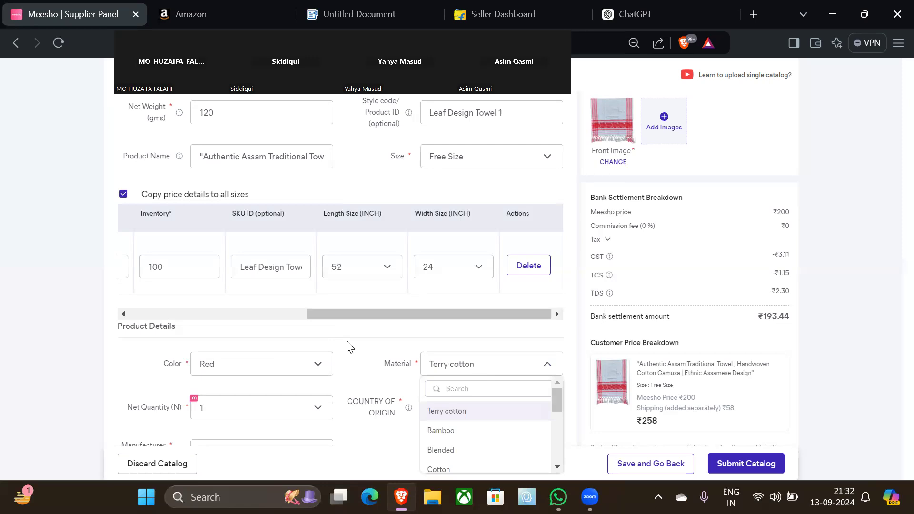
pyautogui.click(396, 349)
pyautogui.scroll(-1, 399, 352)
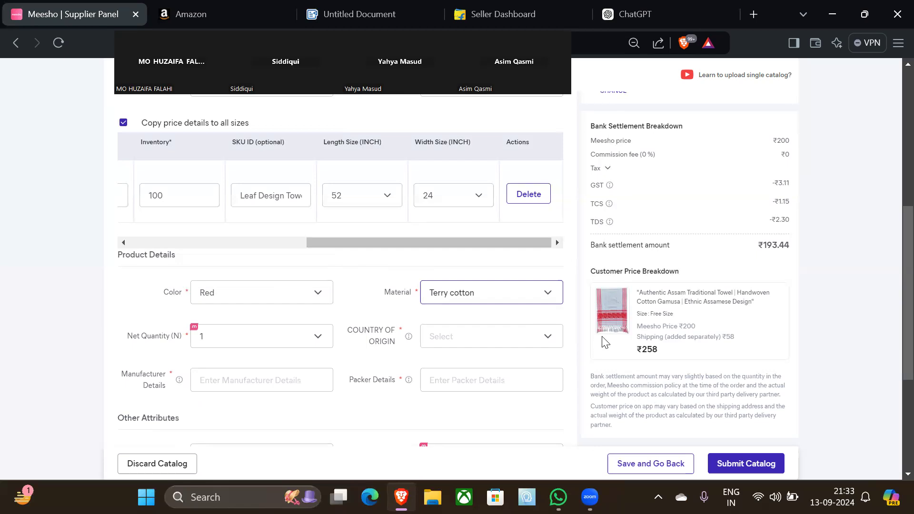
pyautogui.scroll(2, 646, 265)
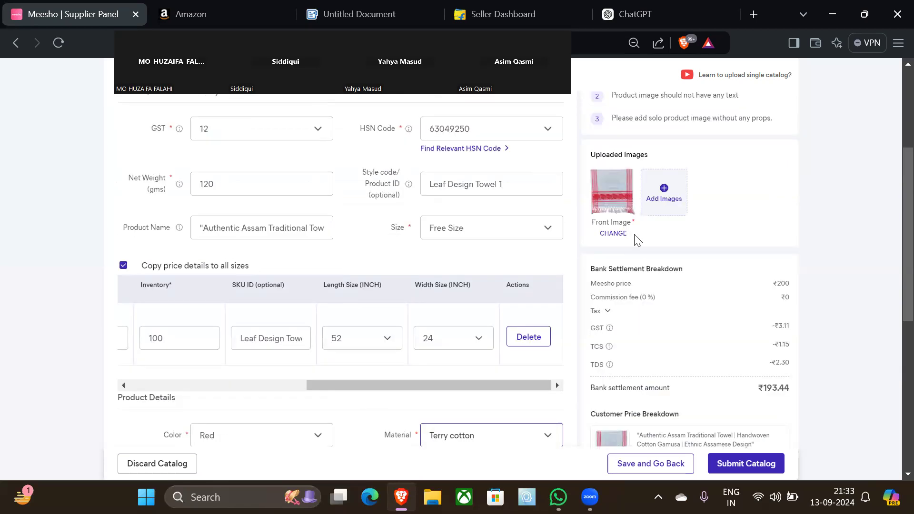
pyautogui.scroll(-3, 636, 239)
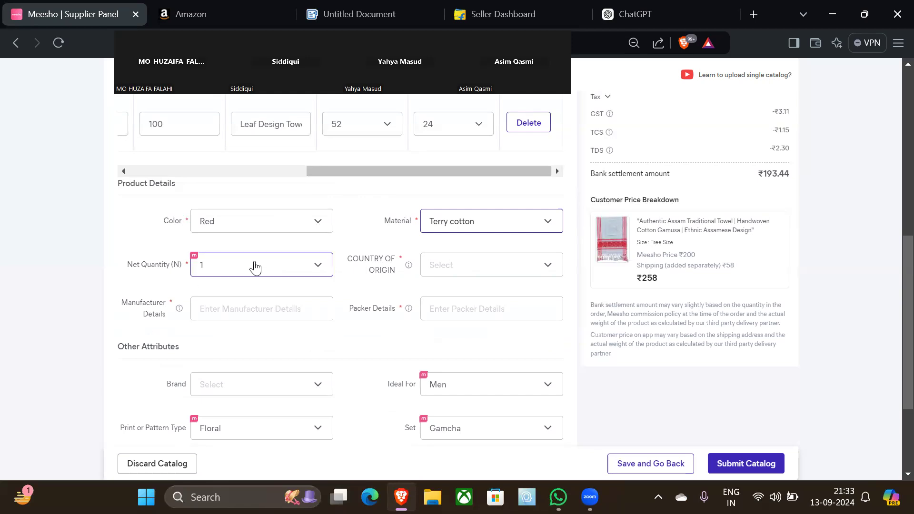
# Step: Choose India as Country of Origin and WeFab Fusion, India for Manufacturer and Packer Details
pyautogui.click(459, 275)
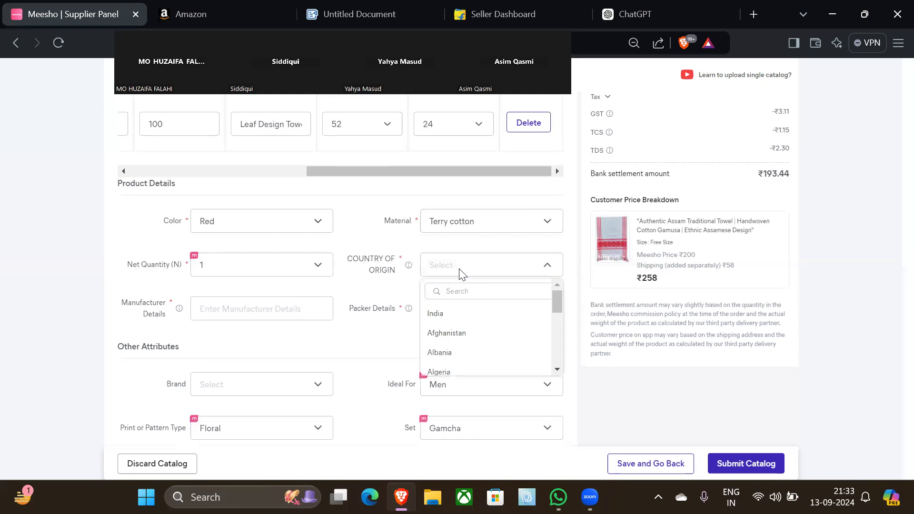
pyautogui.click(458, 315)
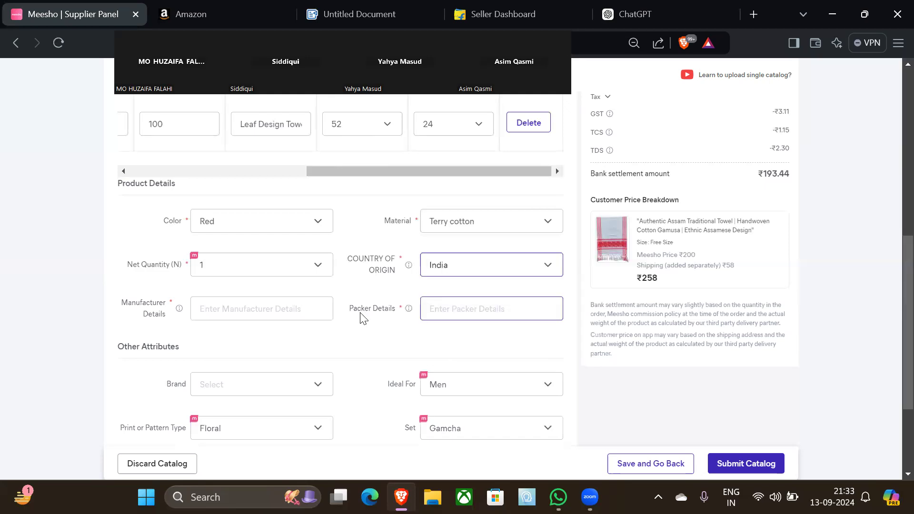
pyautogui.click(303, 302)
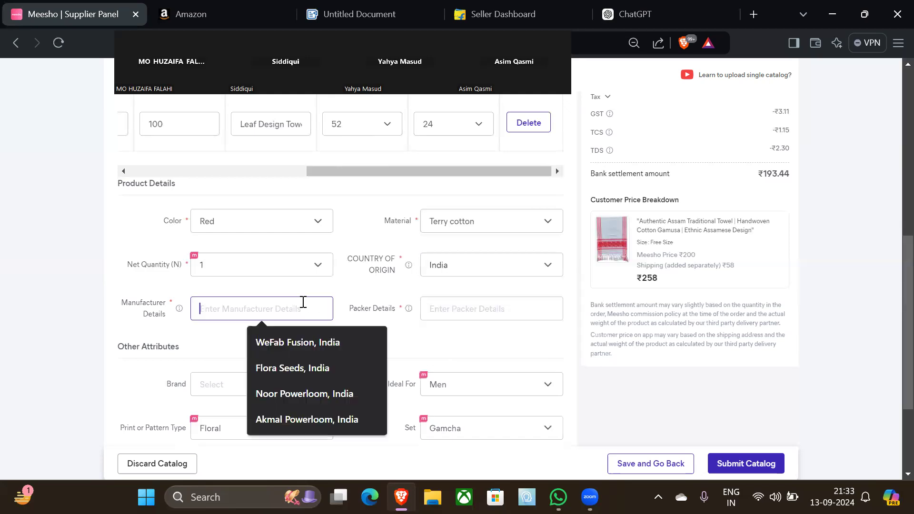
pyautogui.click(322, 342)
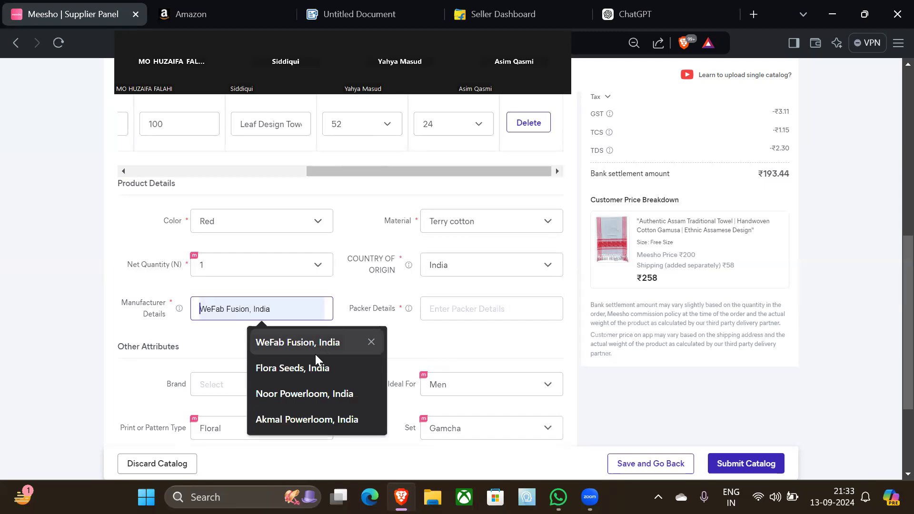
pyautogui.click(470, 309)
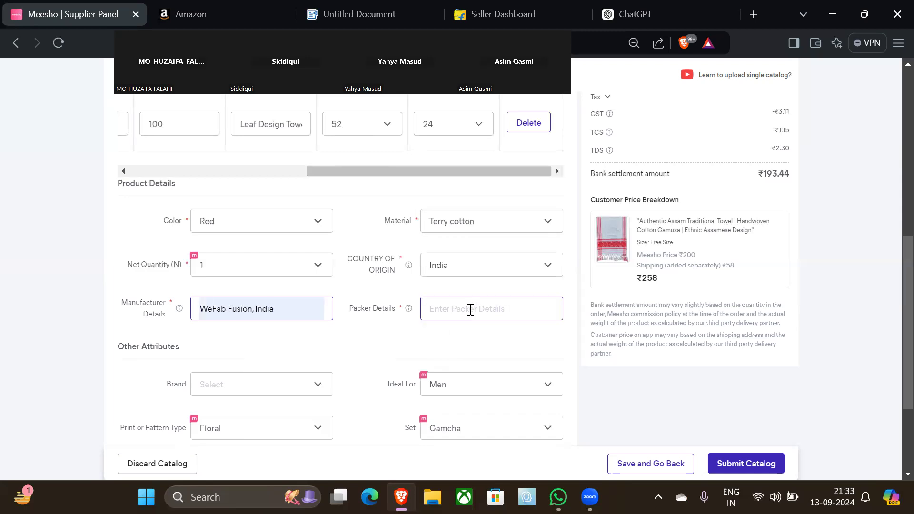
pyautogui.click(535, 343)
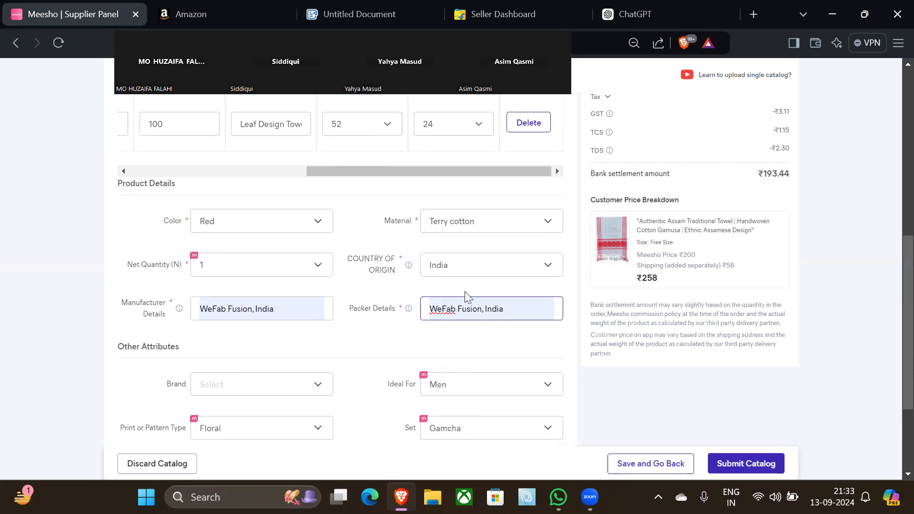
pyautogui.scroll(-1, 464, 291)
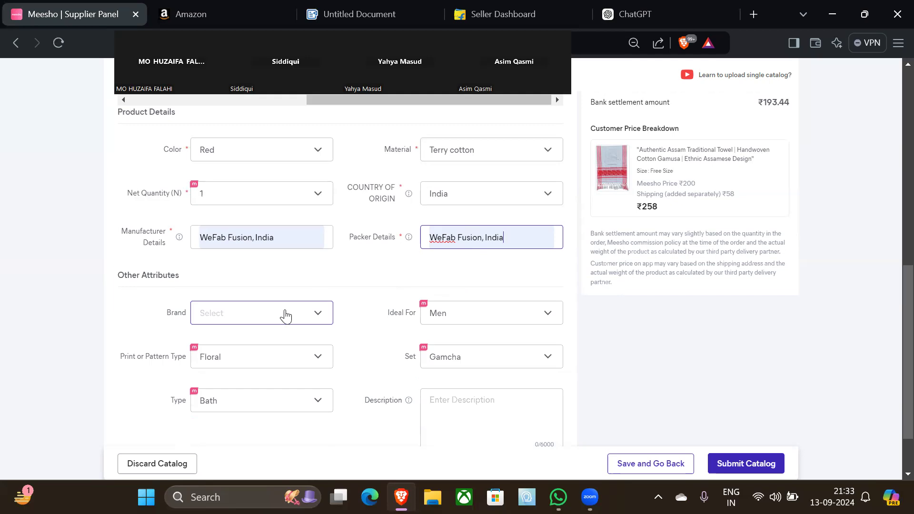
pyautogui.click(286, 316)
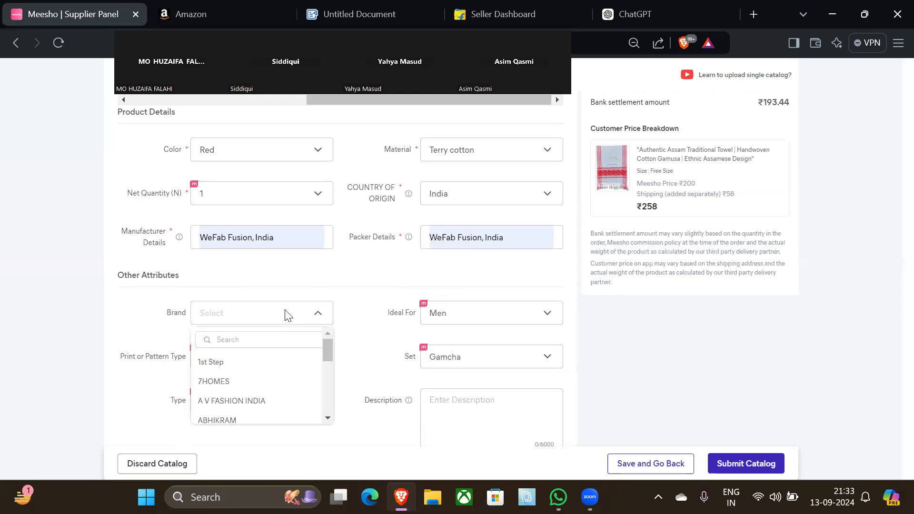
pyautogui.click(305, 286)
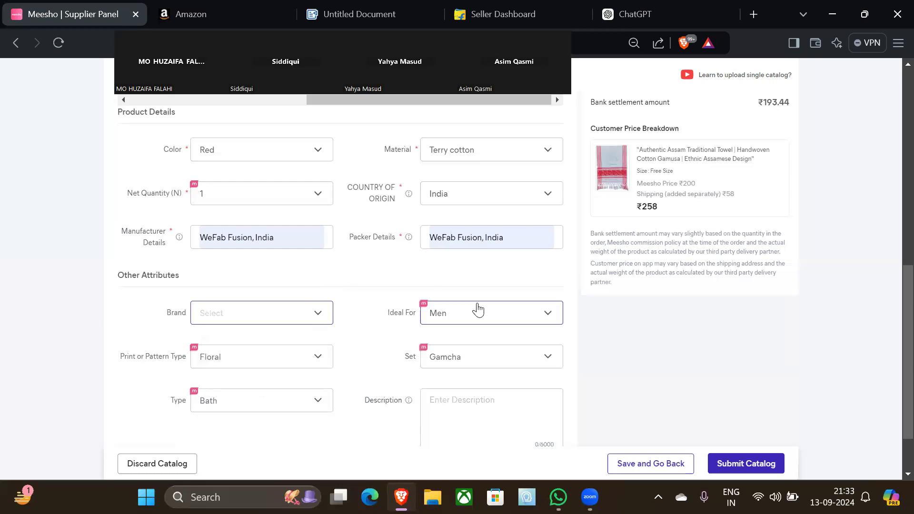
pyautogui.moveTo(183, 281); pyautogui.dragTo(81, 281)
pyautogui.click(147, 276)
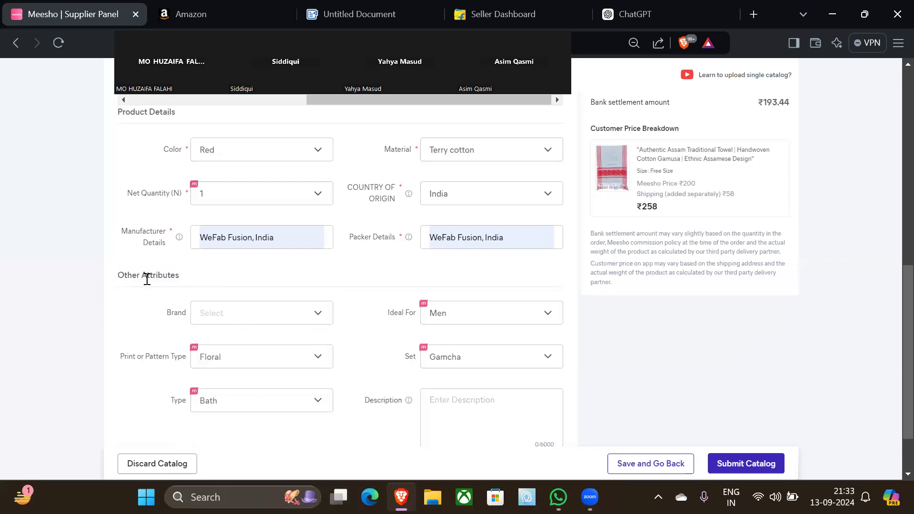
pyautogui.scroll(2, 232, 288)
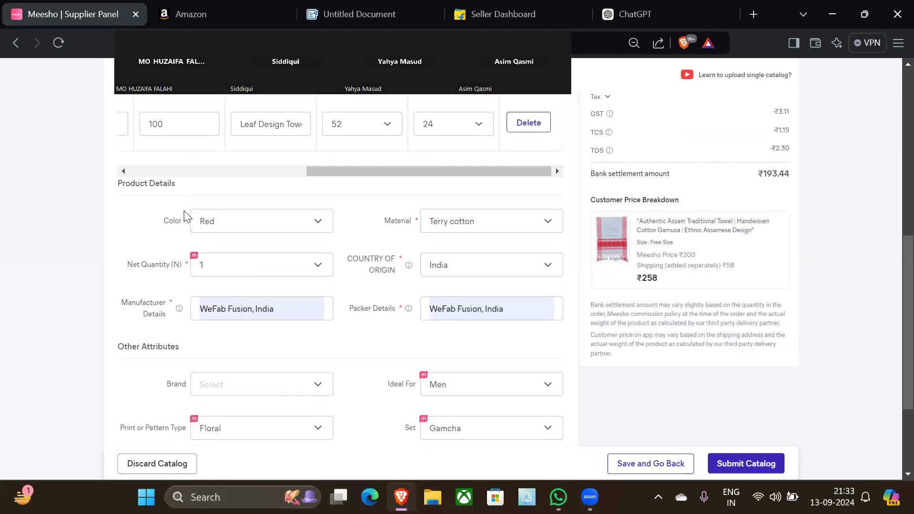
pyautogui.scroll(4, 192, 214)
pyautogui.scroll(-2, 224, 300)
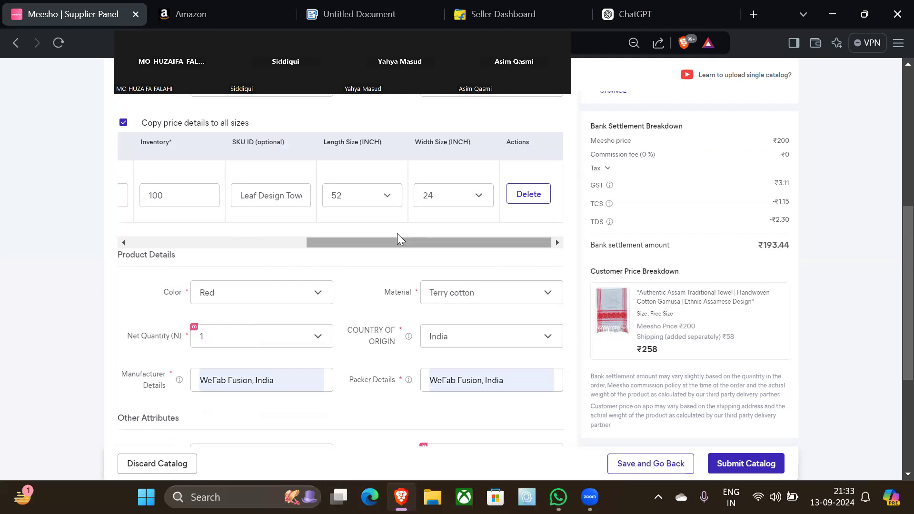
pyautogui.moveTo(340, 242); pyautogui.dragTo(124, 229)
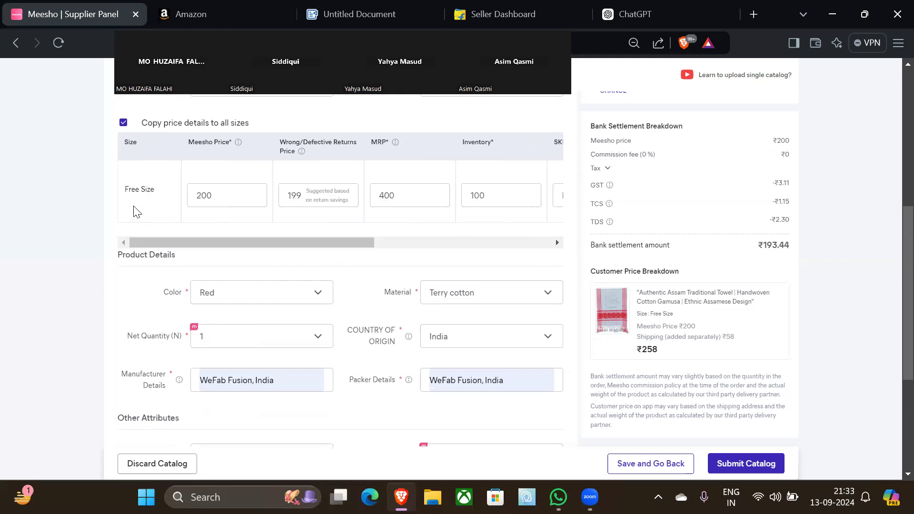
pyautogui.scroll(3, 348, 246)
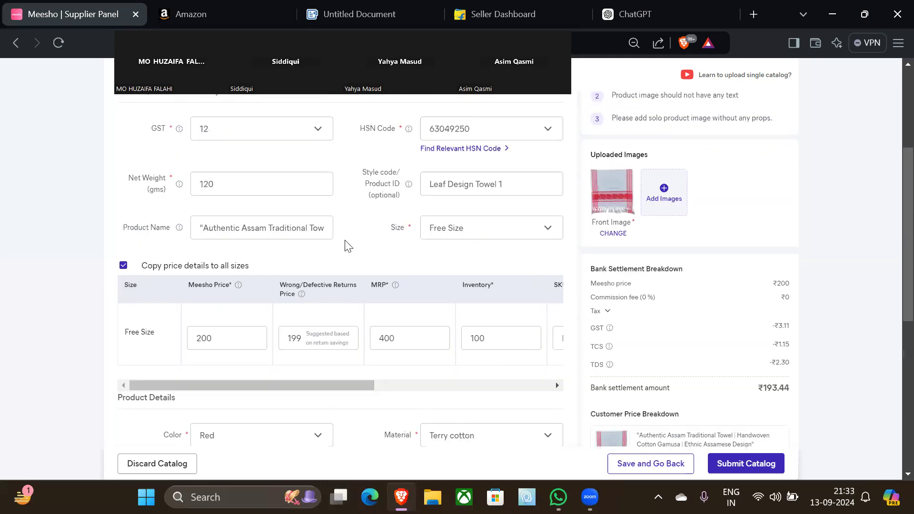
pyautogui.scroll(3, 346, 244)
pyautogui.scroll(-7, 346, 244)
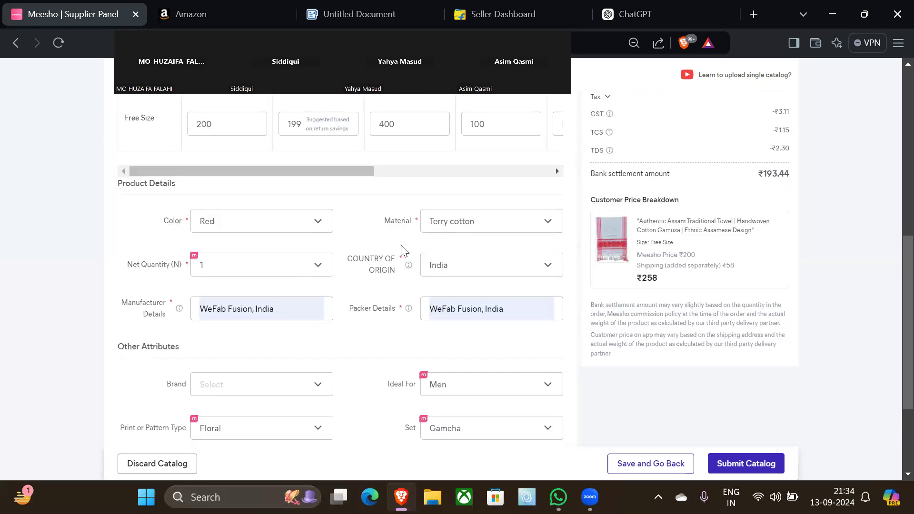
pyautogui.scroll(-2, 414, 279)
pyautogui.scroll(-2, 416, 281)
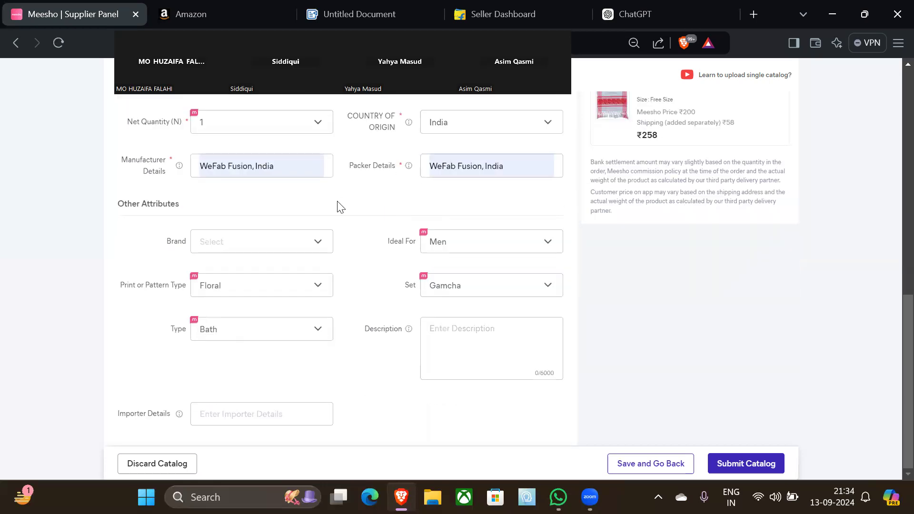
# Step: Change the towel's Ideal For attribute from Men to Unisex
pyautogui.moveTo(176, 201)
pyautogui.mouseDown()
pyautogui.moveTo(147, 168)
pyautogui.moveTo(118, 202)
pyautogui.moveTo(189, 210)
pyautogui.mouseUp()
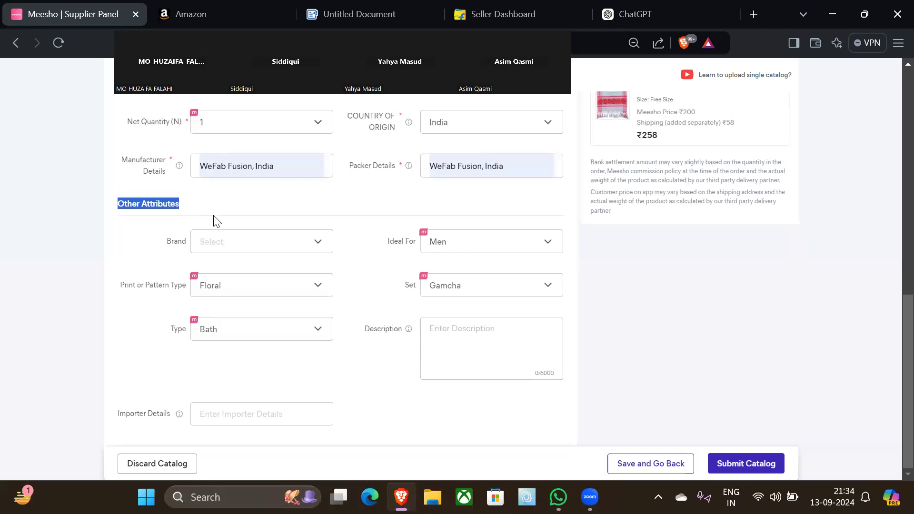
pyautogui.click(243, 207)
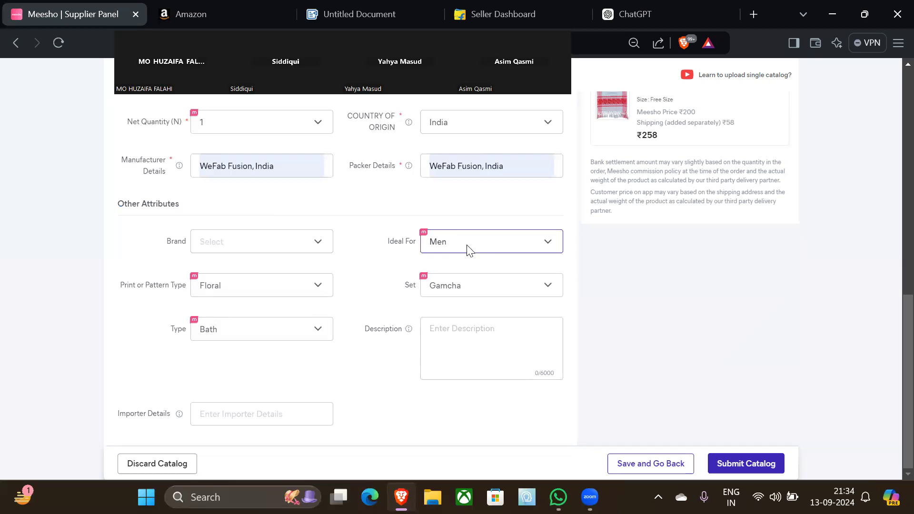
pyautogui.click(467, 250)
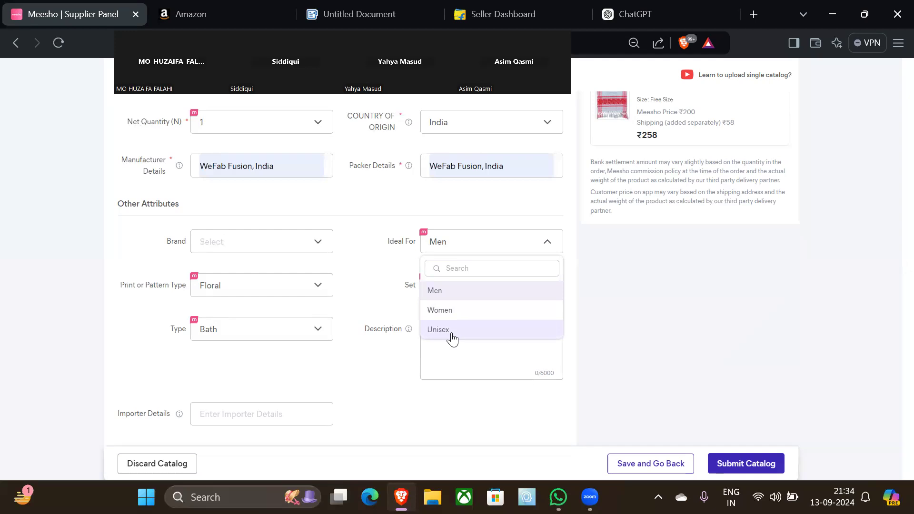
pyautogui.click(451, 333)
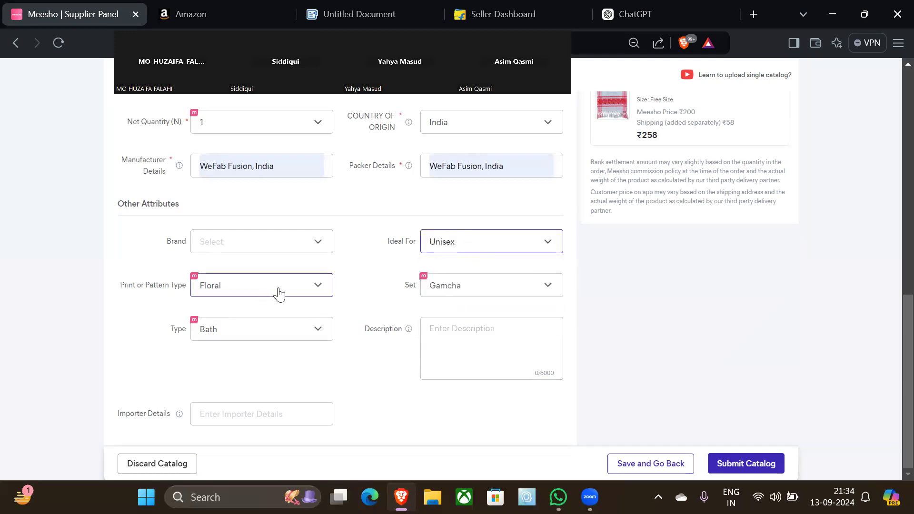
# Step: Search 'bo' in Print or Pattern Type and select Botanical in place of Floral
pyautogui.click(303, 286)
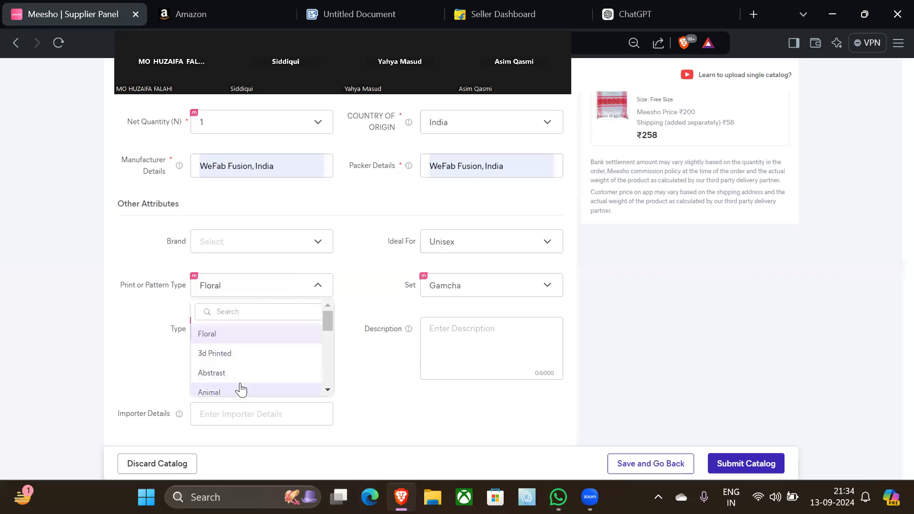
pyautogui.click(253, 339)
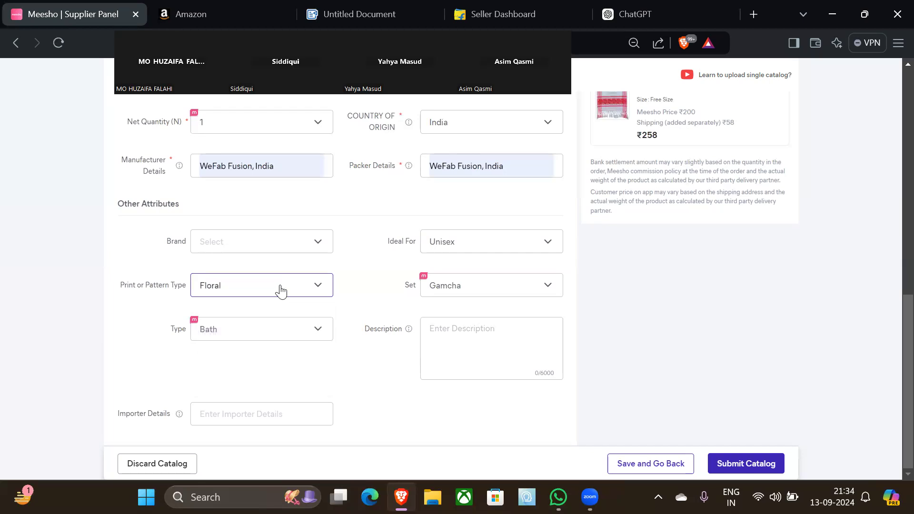
pyautogui.click(307, 289)
pyautogui.click(276, 312)
pyautogui.write('bot')
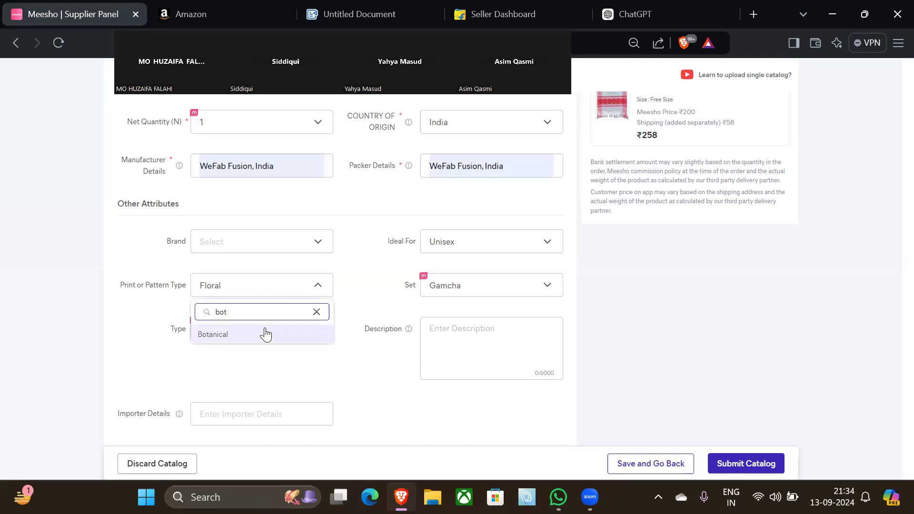
pyautogui.click(265, 333)
pyautogui.click(299, 292)
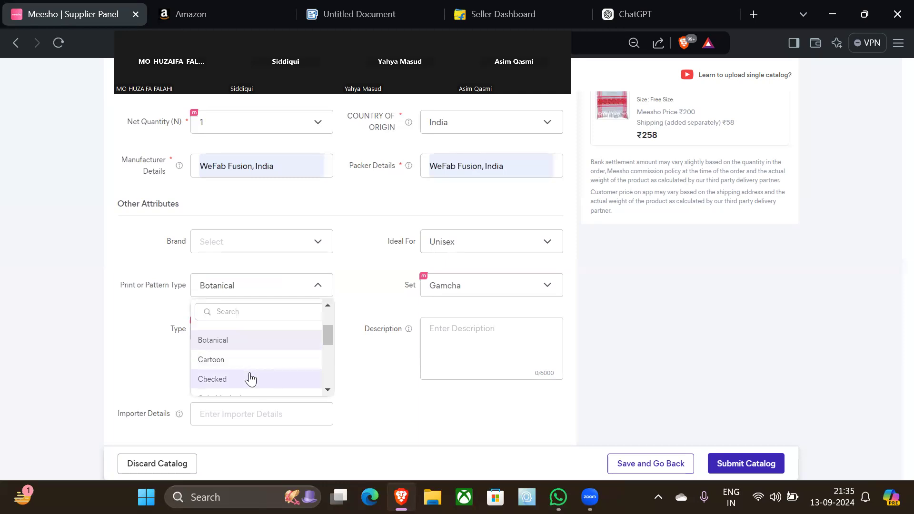
pyautogui.scroll(-2, 250, 376)
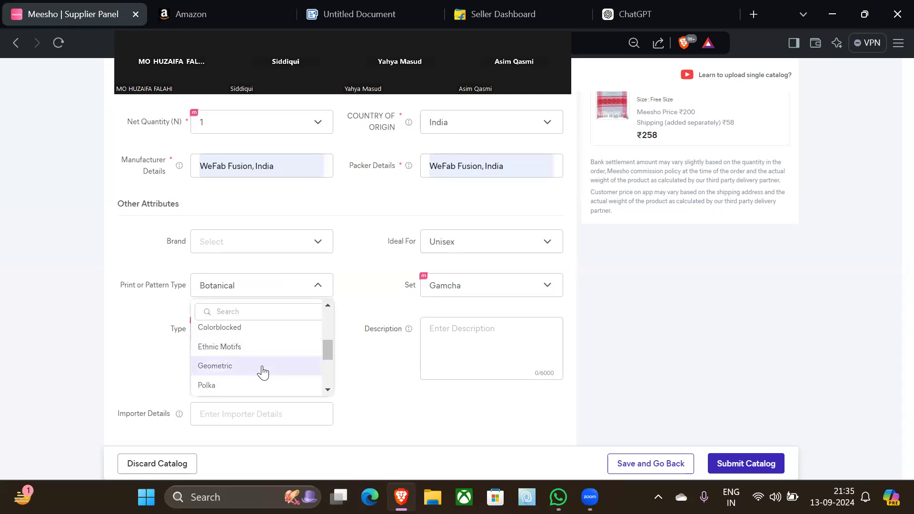
pyautogui.scroll(-4, 260, 366)
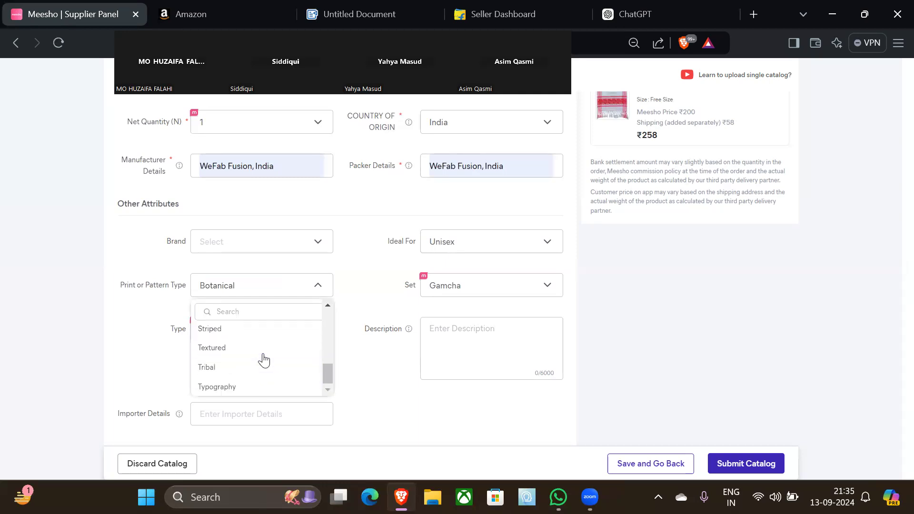
pyautogui.scroll(10, 261, 360)
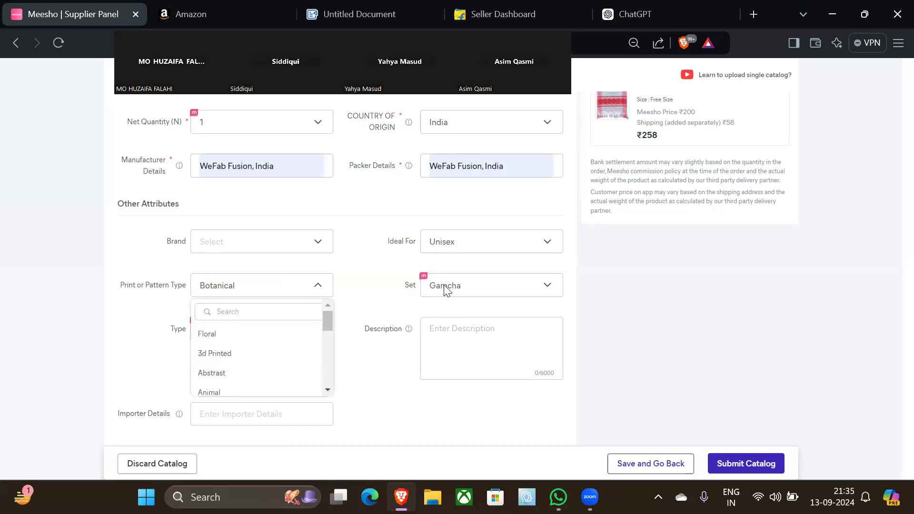
pyautogui.click(551, 301)
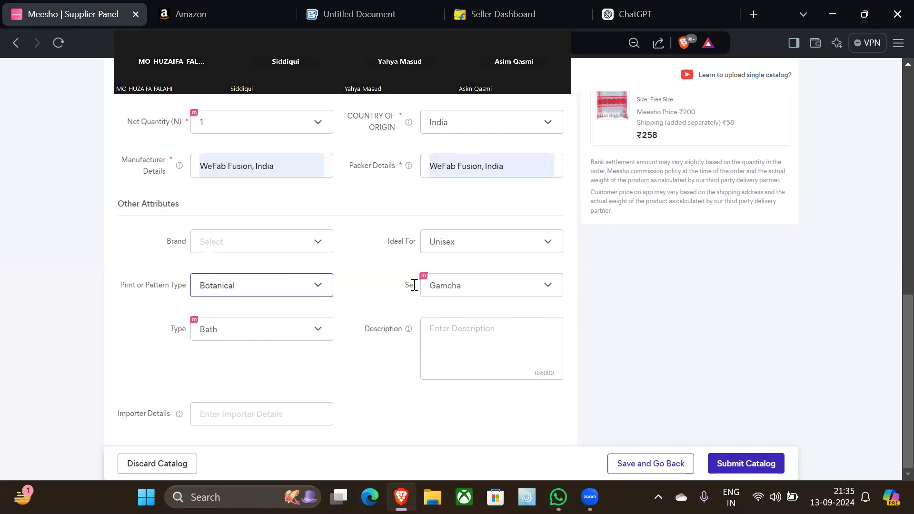
pyautogui.click(454, 286)
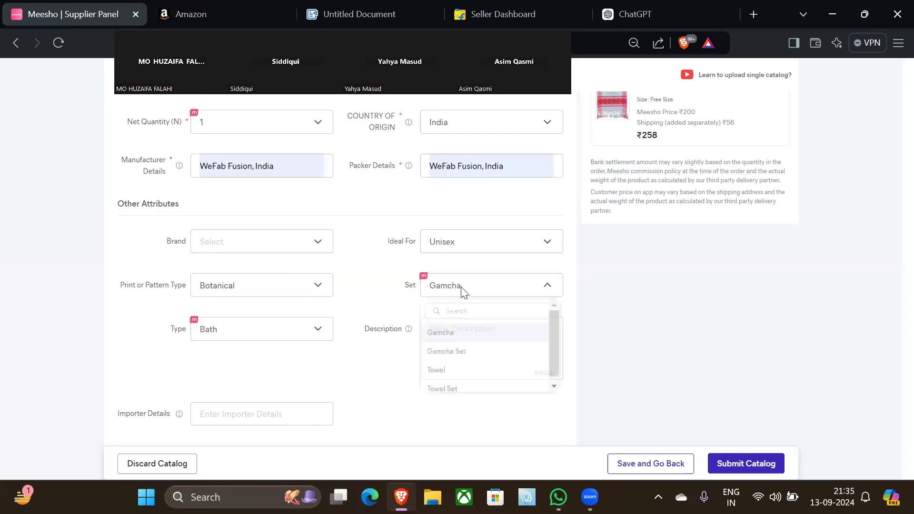
pyautogui.click(472, 344)
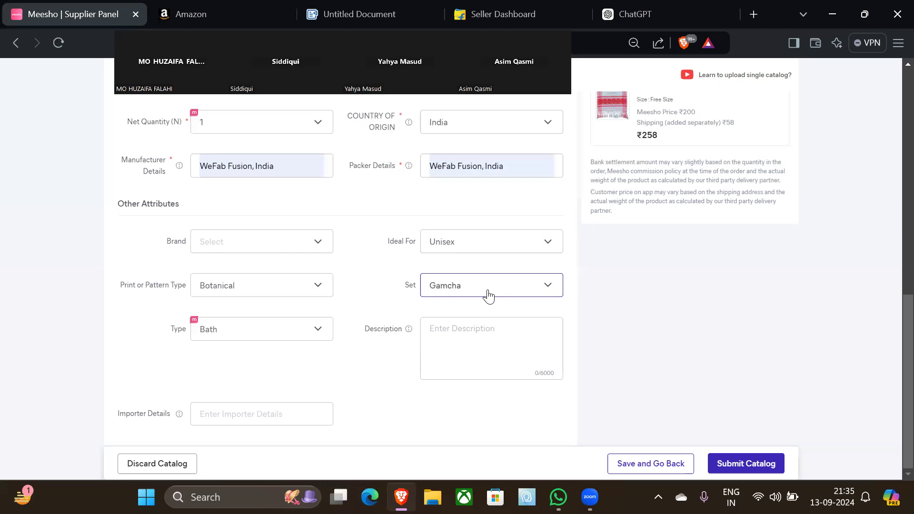
pyautogui.click(289, 329)
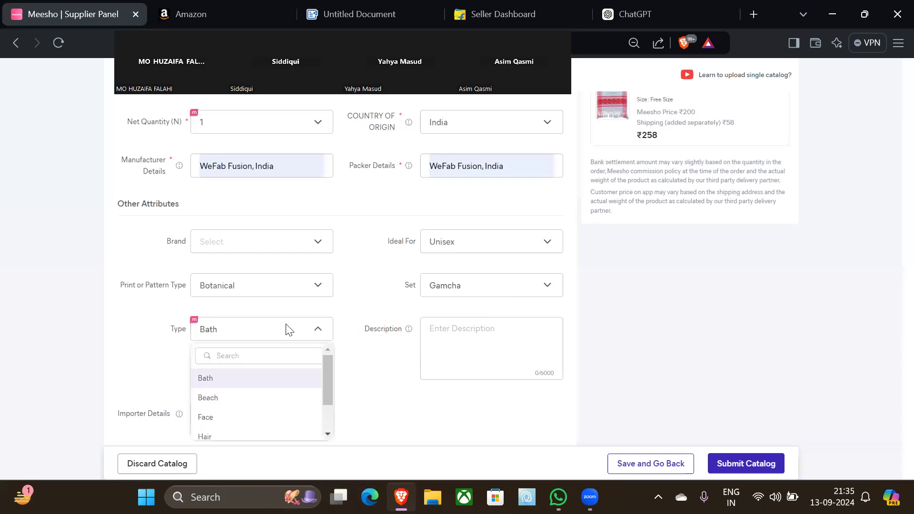
pyautogui.click(252, 384)
pyautogui.click(473, 351)
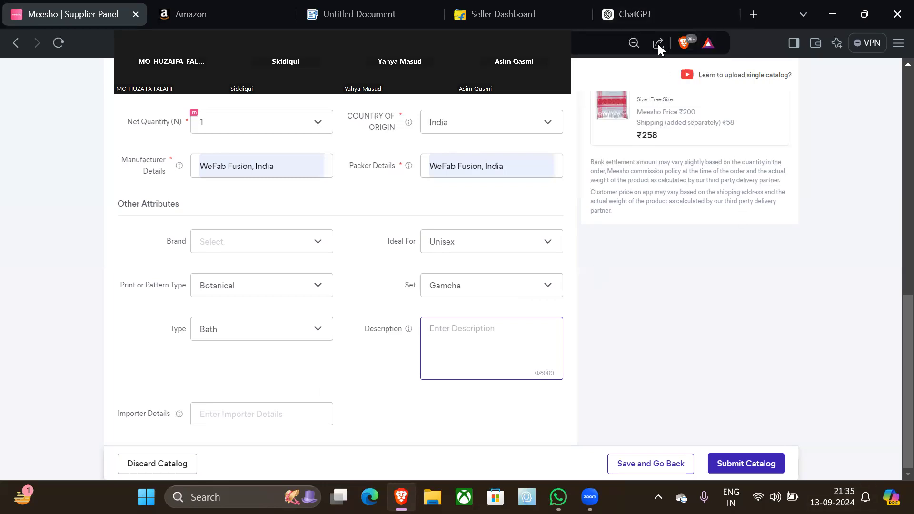
# Step: Copy the earlier title prompt from the ChatGPT conversation
pyautogui.click(657, 4)
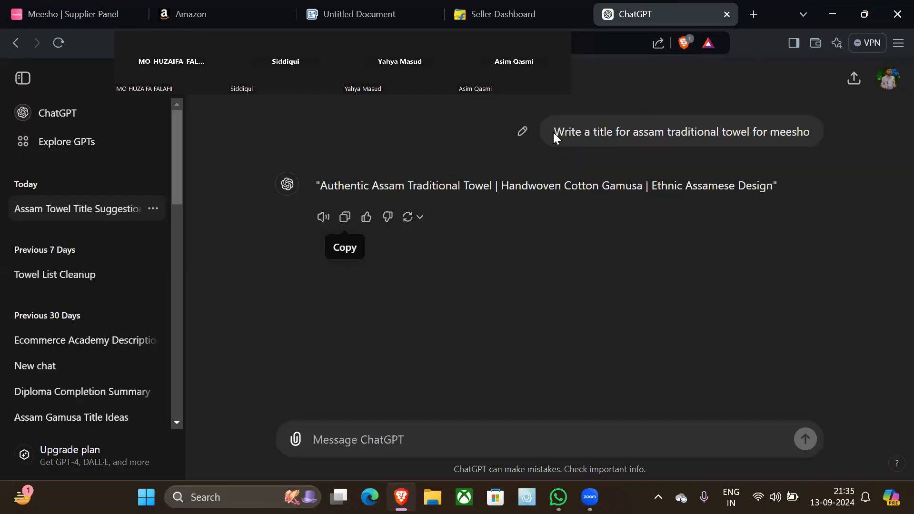
pyautogui.moveTo(553, 132); pyautogui.dragTo(824, 136)
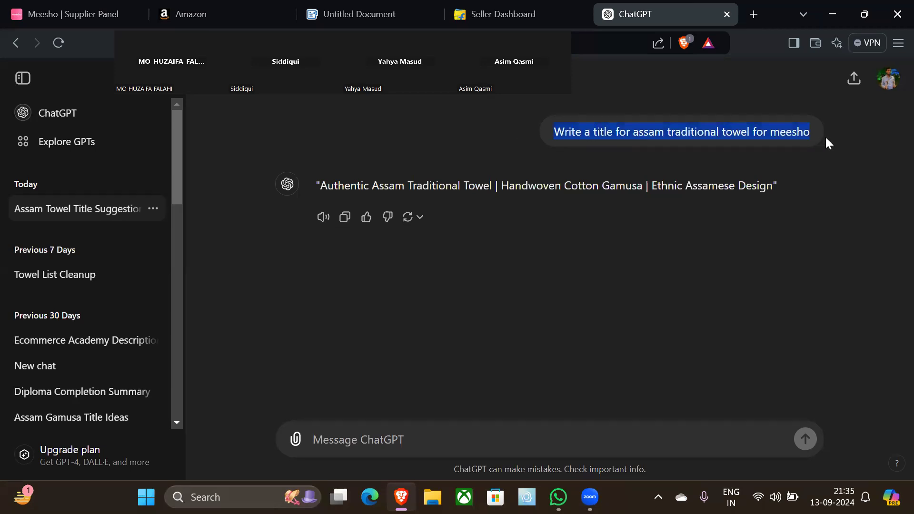
pyautogui.rightClick(764, 131)
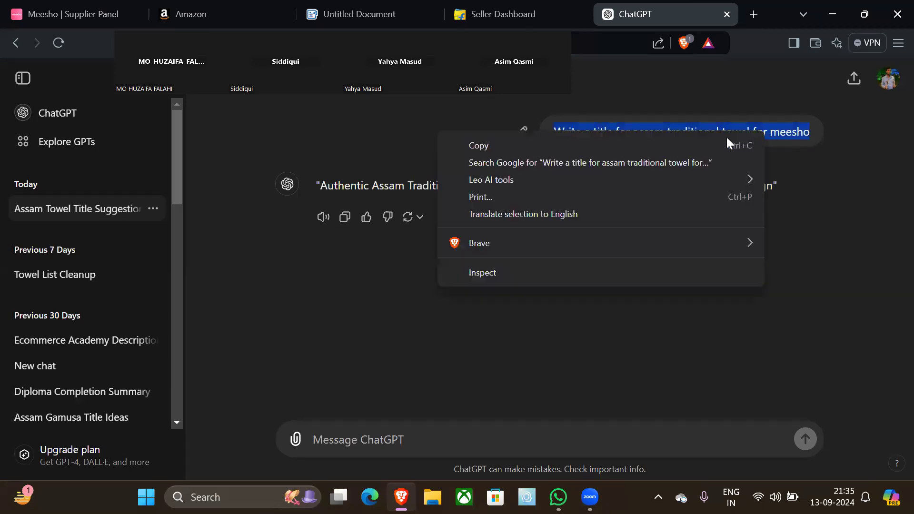
pyautogui.click(697, 143)
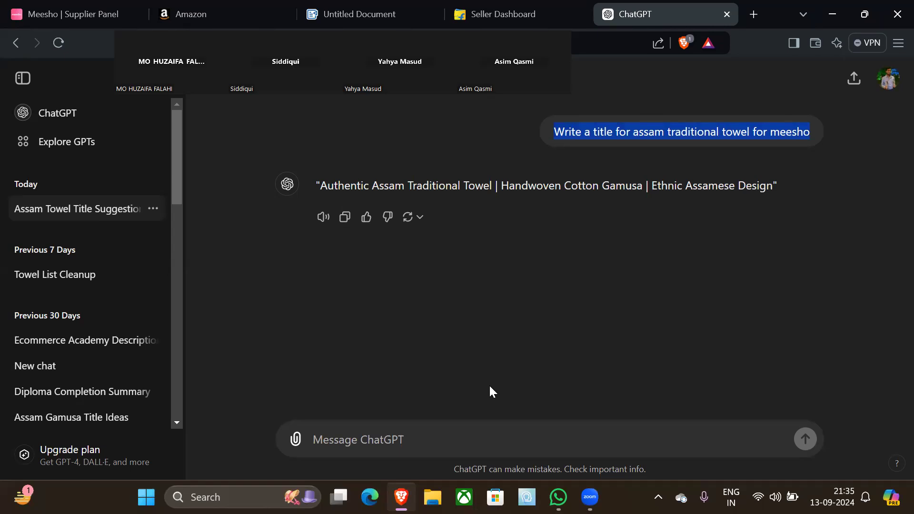
pyautogui.rightClick(670, 134)
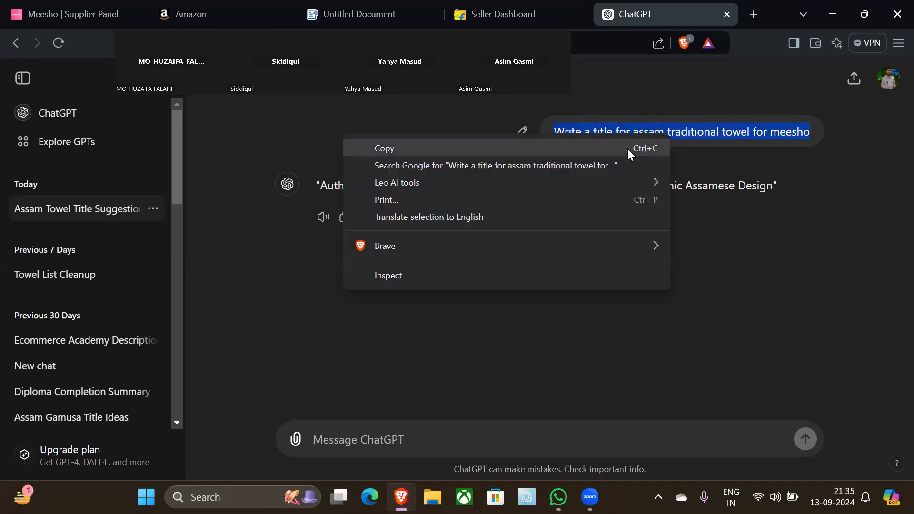
pyautogui.click(627, 148)
# Step: Ask ChatGPT for a towel description 'in 100 word' by reworking the pasted title prompt
pyautogui.click(526, 397)
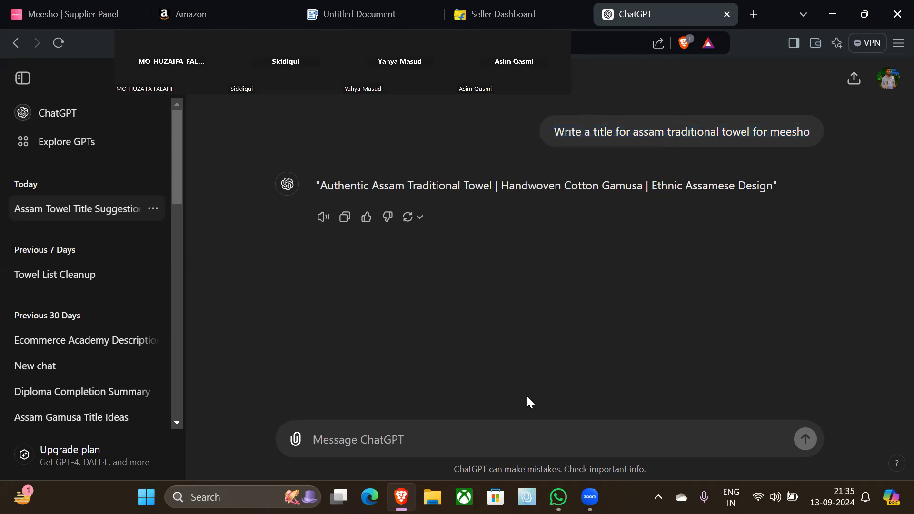
pyautogui.hotkey('ctrl', 'v')
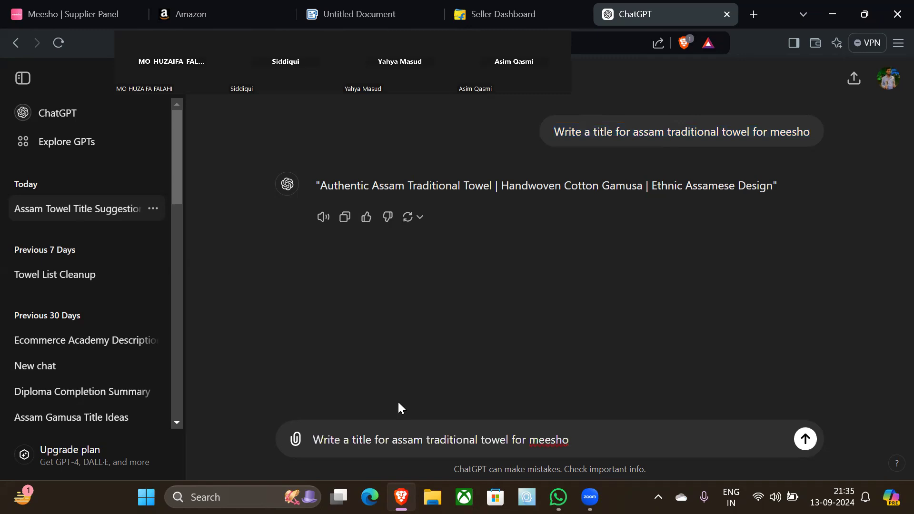
pyautogui.press('BackSpace')
pyautogui.press('BackSpace')
pyautogui.press('BackSpace')
pyautogui.press('BackSpace')
pyautogui.press('BackSpace')
pyautogui.press('BackSpace')
pyautogui.press('BackSpace')
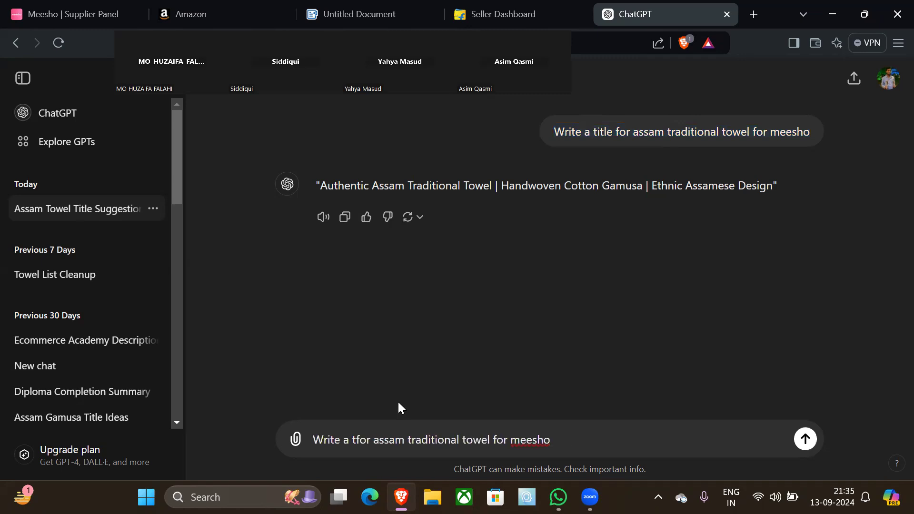
pyautogui.write('desc')
pyautogui.write('riptio')
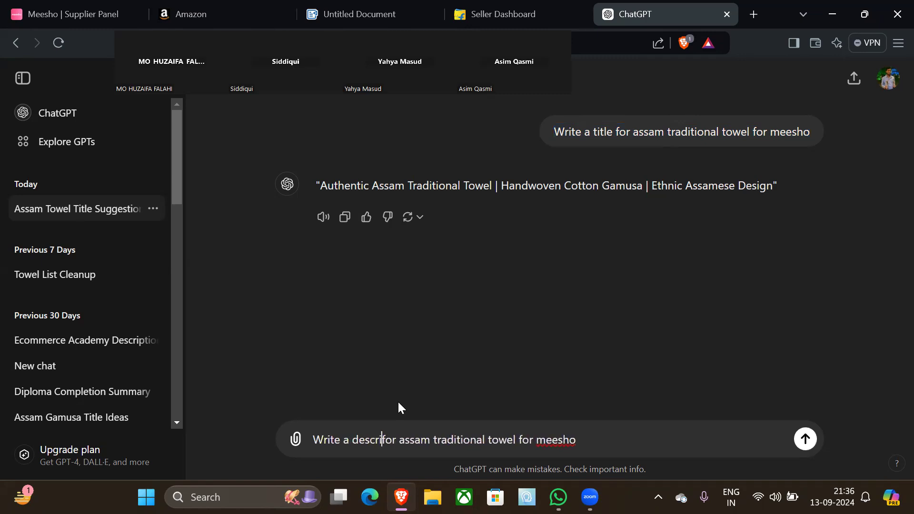
pyautogui.write('n')
pyautogui.press('End')
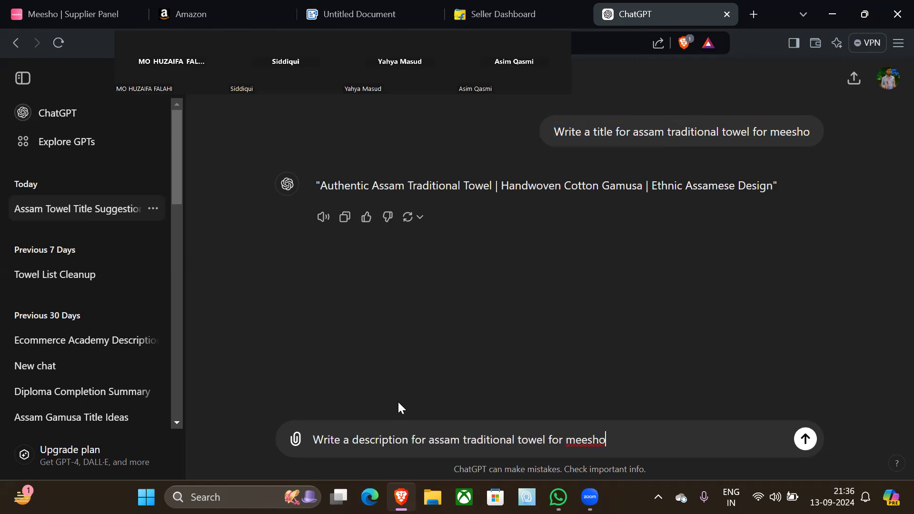
pyautogui.write('in 100 words')
pyautogui.press('Return')
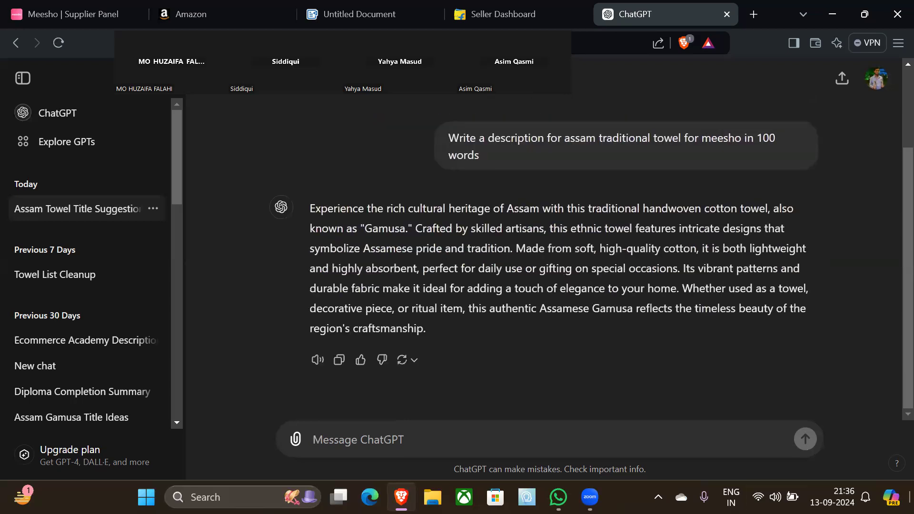
# Step: Copy ChatGPT's generated Gamusa towel description and go back to the browser
pyautogui.click(340, 360)
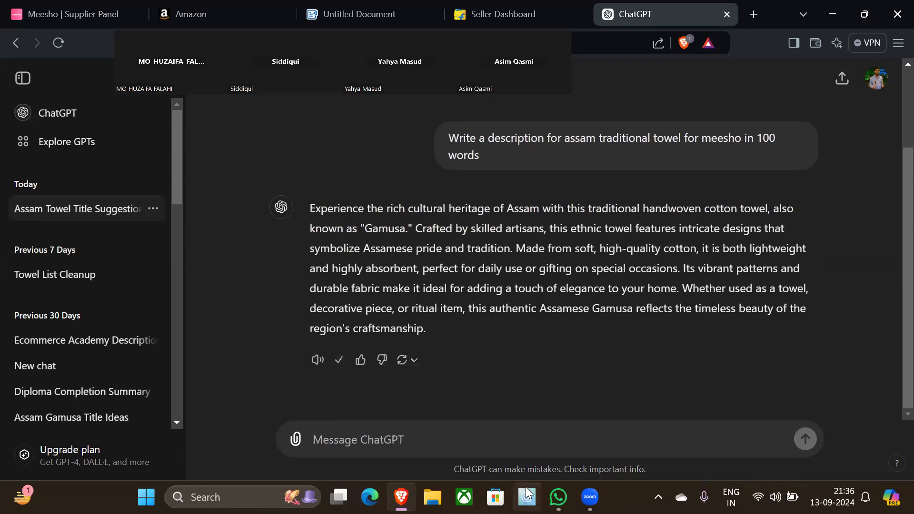
pyautogui.moveTo(589, 497)
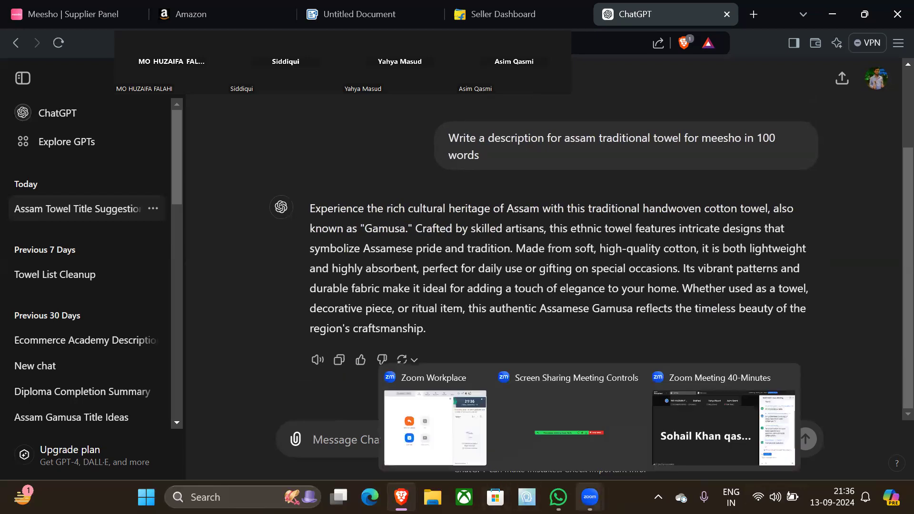
pyautogui.click(704, 432)
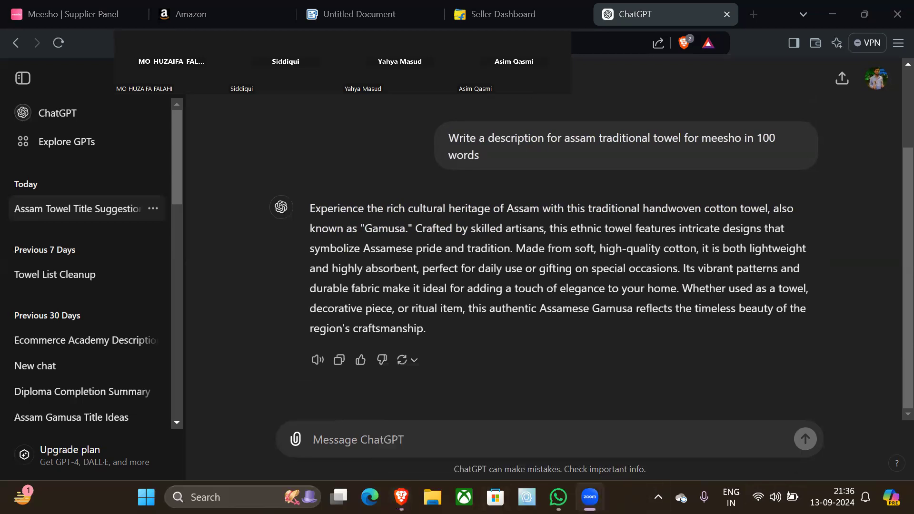
pyautogui.click(401, 497)
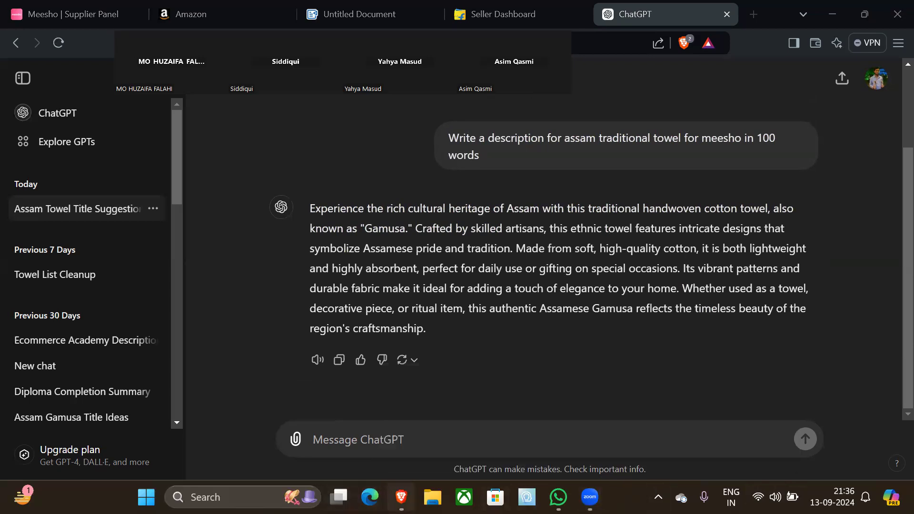
# Step: Paste the ChatGPT text into Description and reword 'handwoven' to 'woven terry cotton'
pyautogui.hotkey('ctrl', 'Tab')
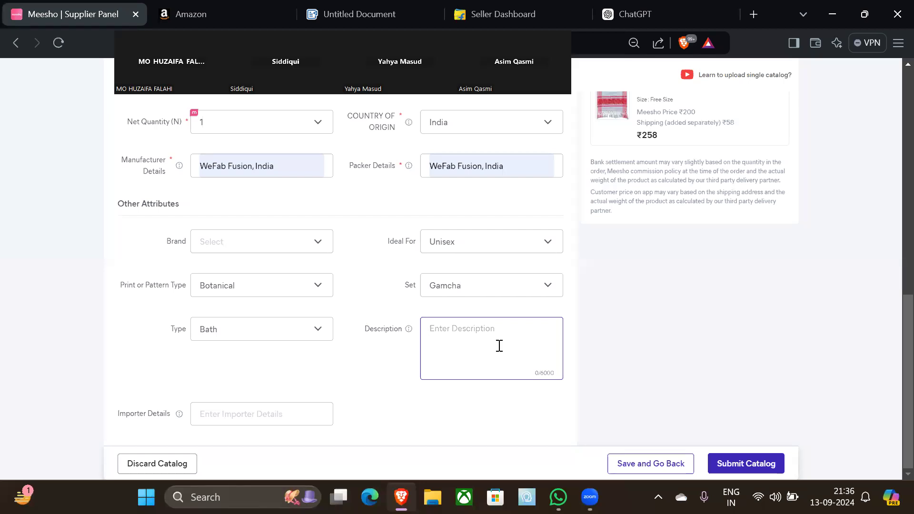
pyautogui.hotkey('ctrl', 'v')
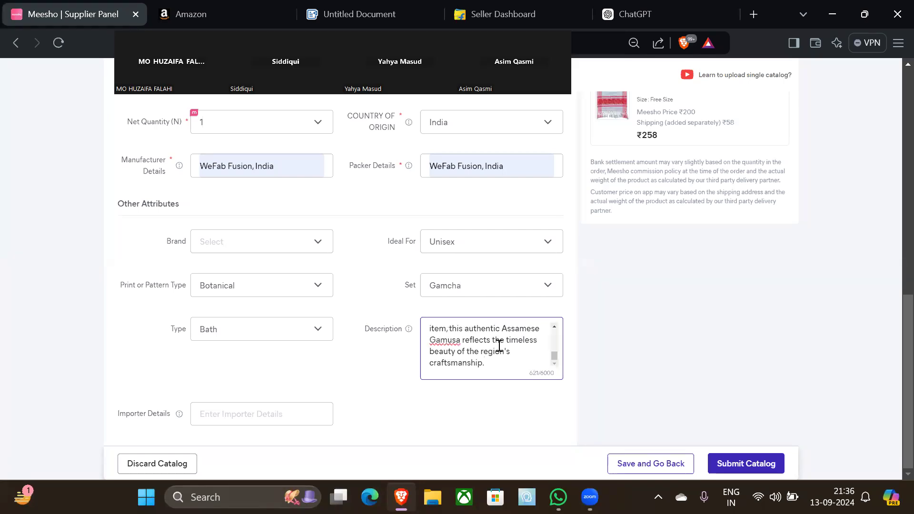
pyautogui.scroll(5, 499, 346)
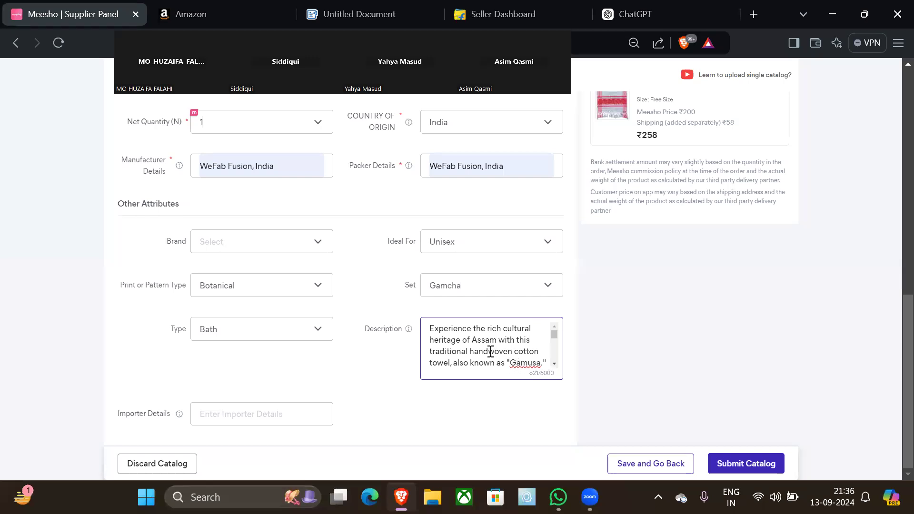
pyautogui.click(490, 351)
pyautogui.press('BackSpace')
pyautogui.press('BackSpace')
pyautogui.press('BackSpace')
pyautogui.press('BackSpace')
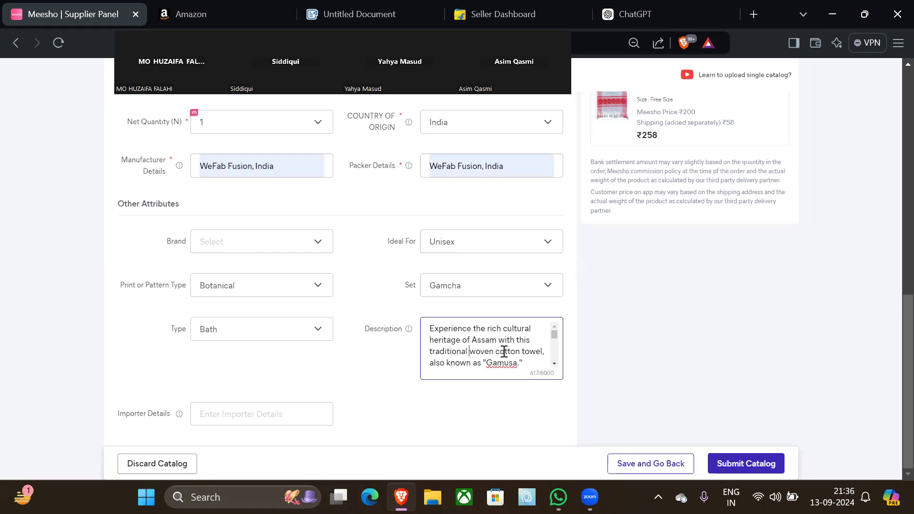
pyautogui.write('terry')
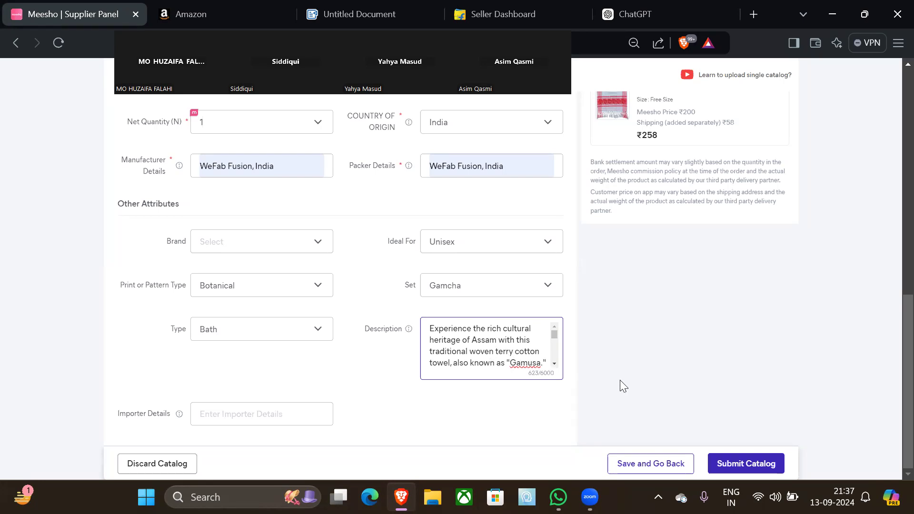
pyautogui.click(646, 331)
pyautogui.scroll(2, 646, 330)
pyautogui.scroll(10, 646, 332)
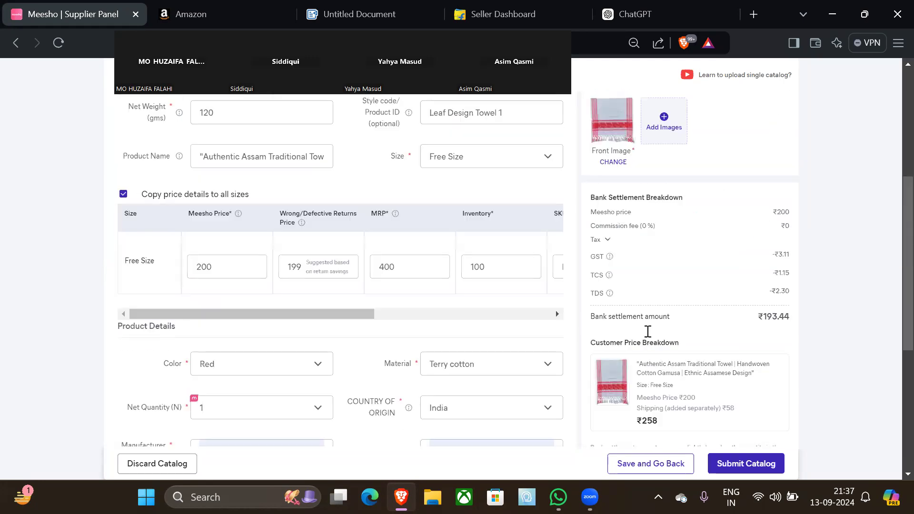
pyautogui.scroll(-10, 647, 332)
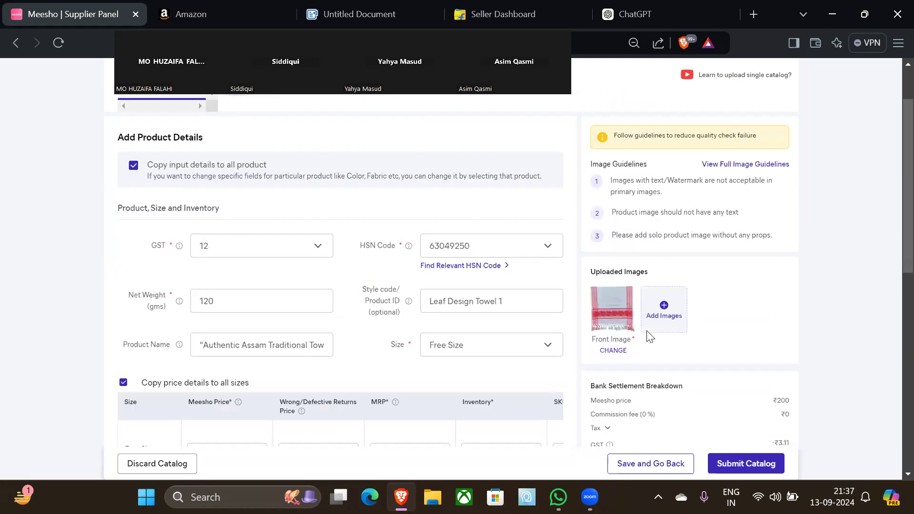
pyautogui.scroll(-1, 646, 336)
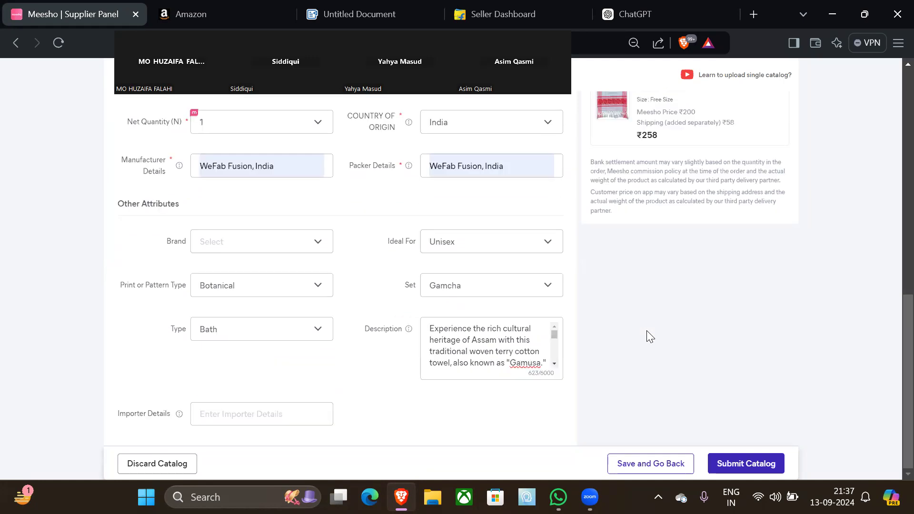
pyautogui.scroll(10, 646, 330)
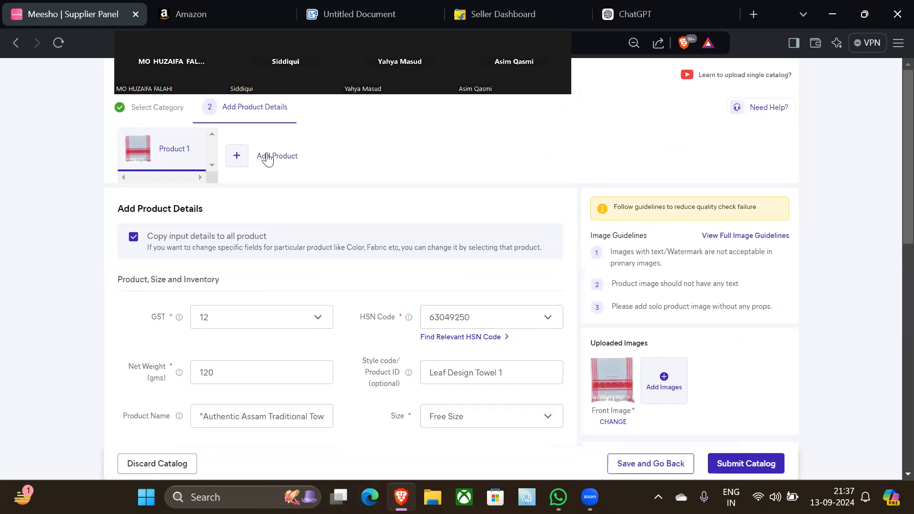
pyautogui.scroll(-5, 382, 223)
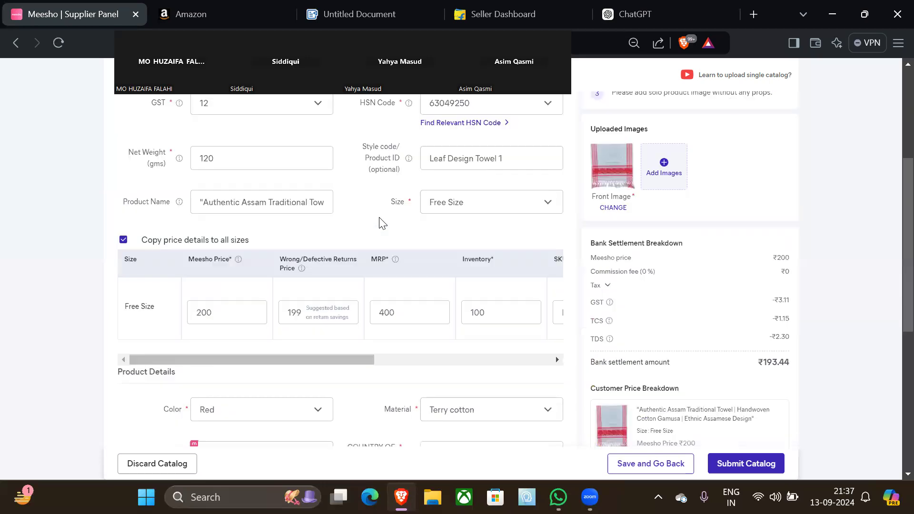
pyautogui.scroll(-6, 382, 223)
pyautogui.scroll(-1, 382, 223)
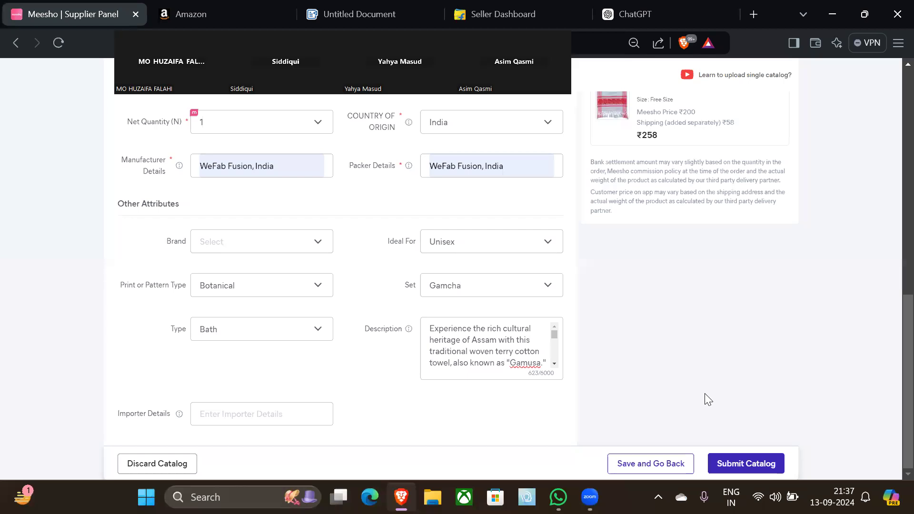
# Step: Submit the towel catalog and confirm Proceed in the quality-check dialog
pyautogui.click(743, 465)
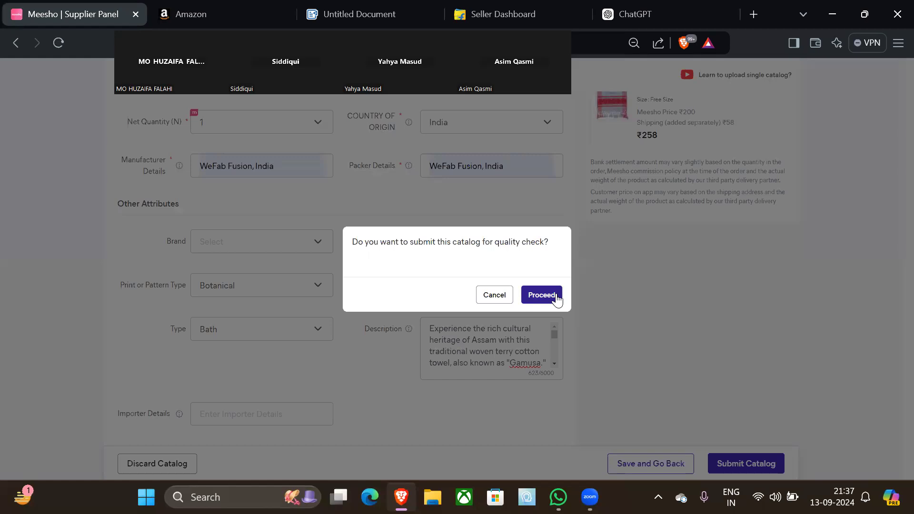
pyautogui.click(541, 295)
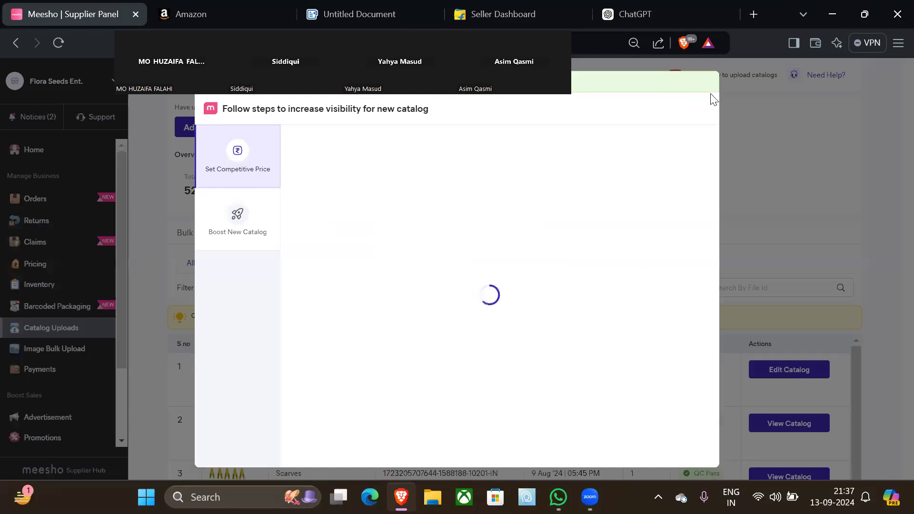
# Step: Refresh Catalog Uploads to verify the new Bath Towels catalog shows QC In Progress
pyautogui.click(58, 43)
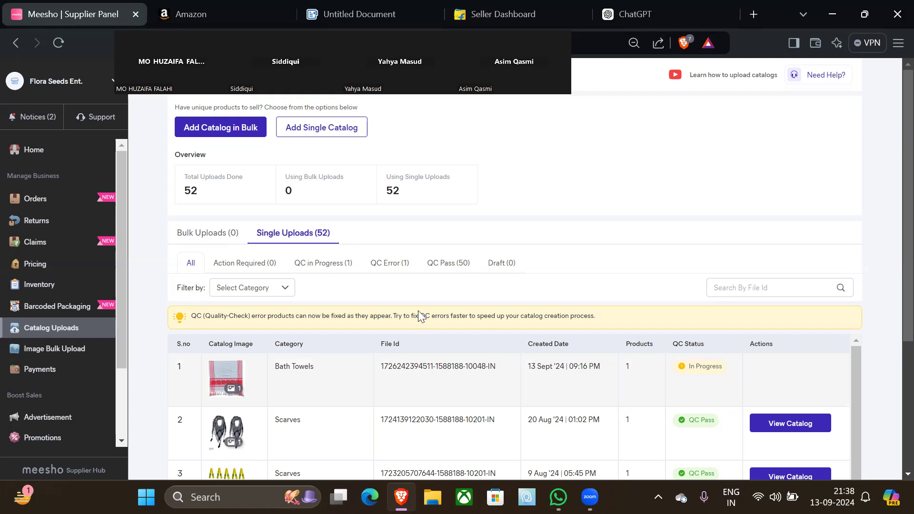
pyautogui.scroll(-4, 490, 270)
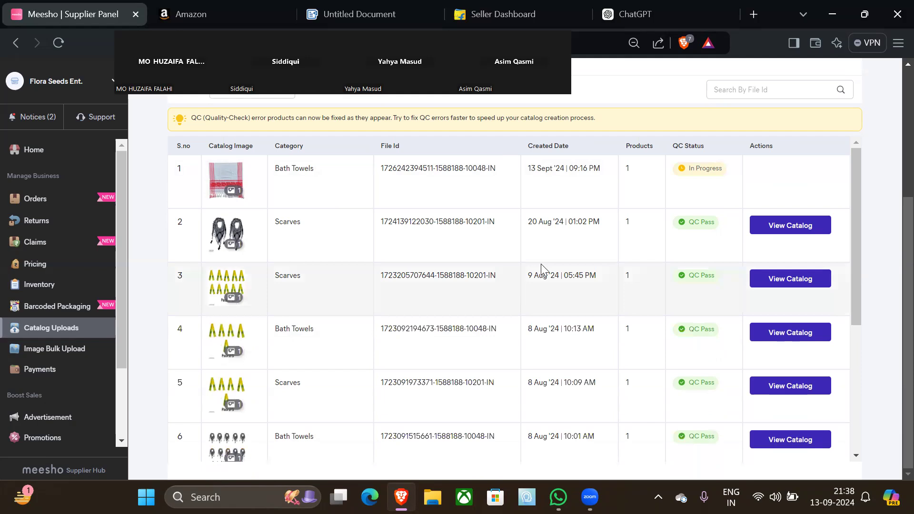
pyautogui.scroll(4, 542, 267)
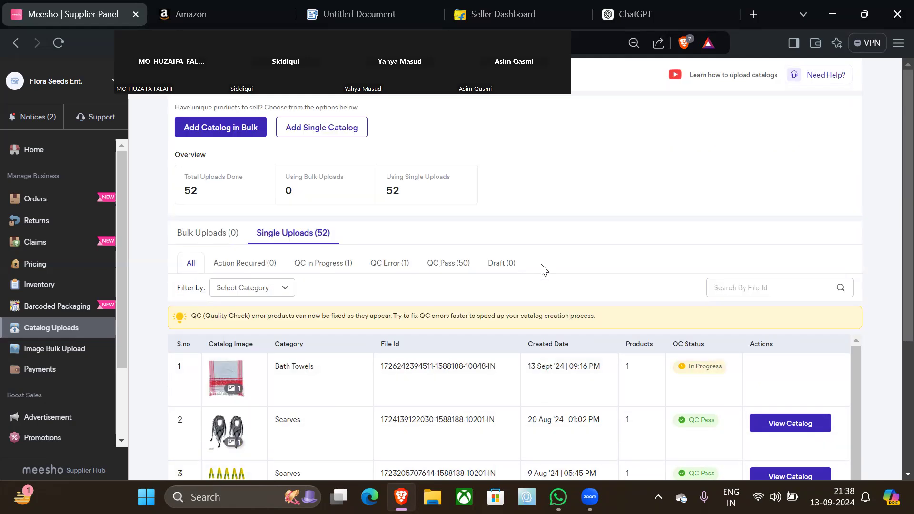
pyautogui.moveTo(589, 497)
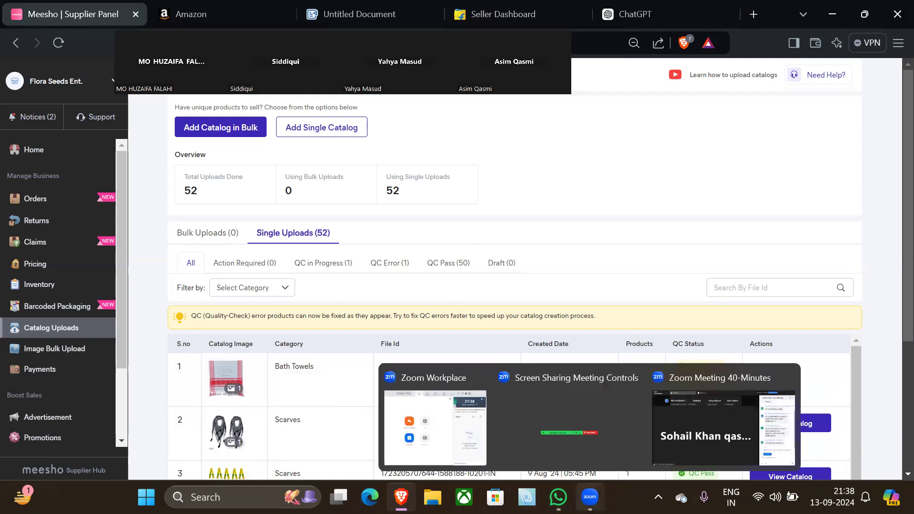
pyautogui.click(723, 424)
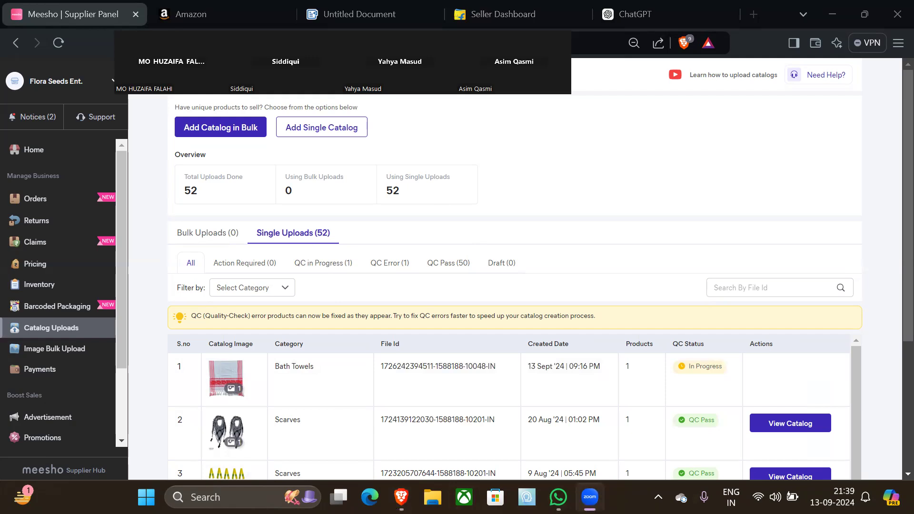